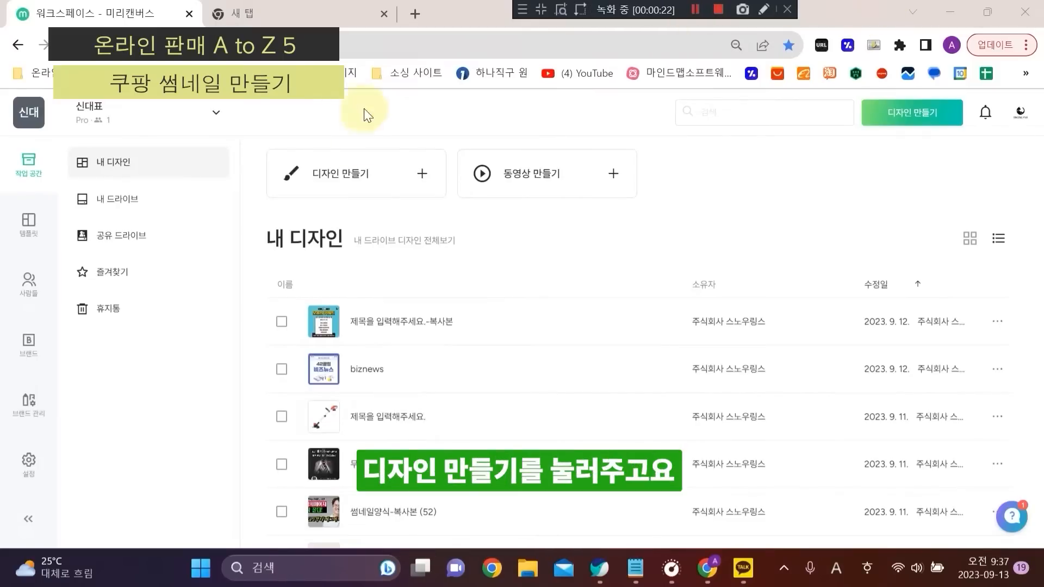
Step: Create a new blank design with a custom size of 500 × 500 px
{"action": "left_click", "coordinate": [393, 179]}
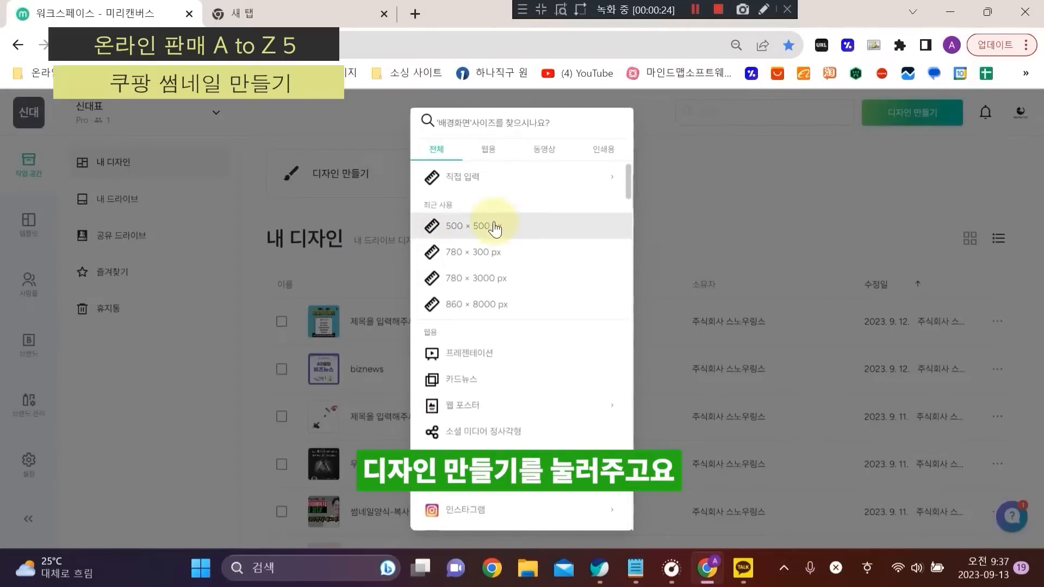
{"action": "left_click", "coordinate": [479, 176]}
{"action": "double_click", "coordinate": [462, 203]}
{"action": "type", "text": "500"}
{"action": "key", "text": "Tab"}
{"action": "type", "text": "50"}
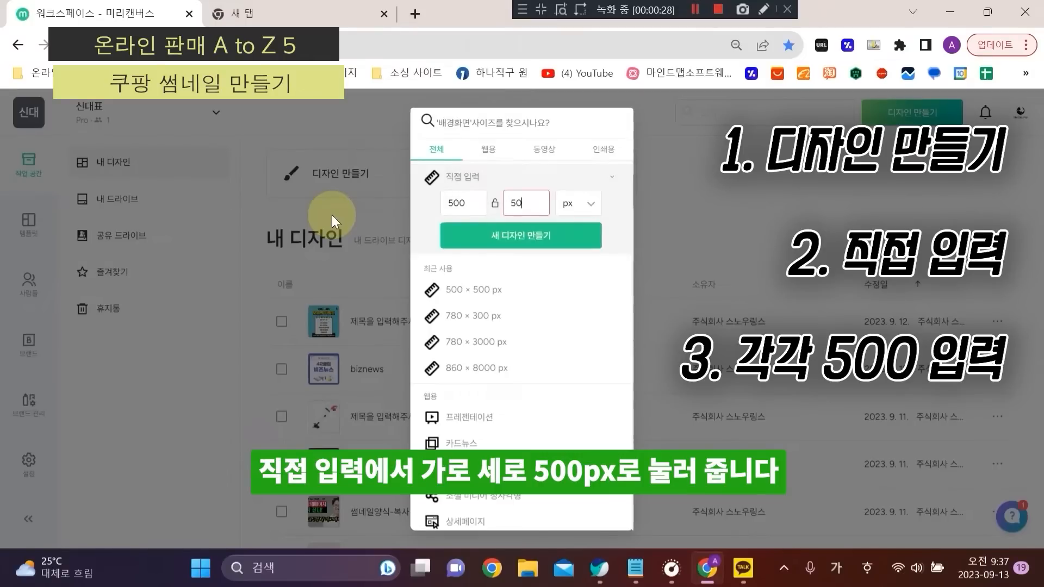
{"action": "left_click", "coordinate": [510, 240]}
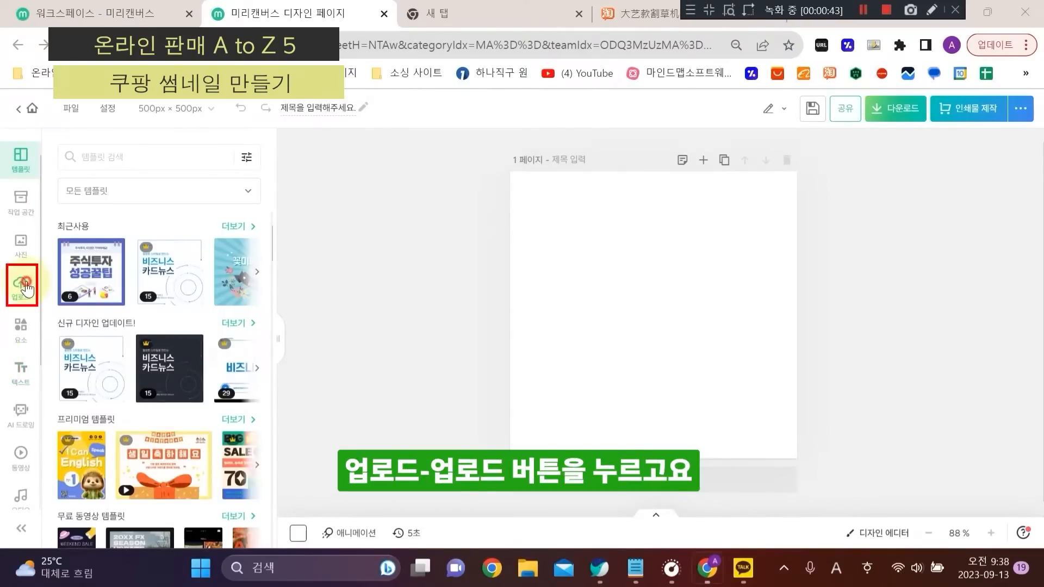
Step: Upload the needed grass trimmer product images from the downloaded image folder, including 主图-05
{"action": "left_click", "coordinate": [28, 285]}
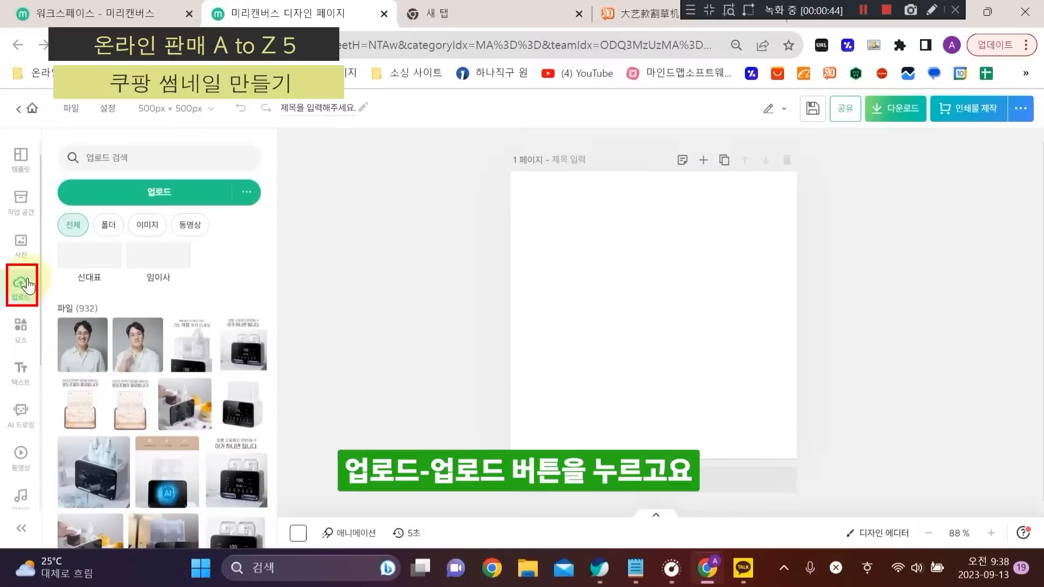
{"action": "left_click", "coordinate": [163, 200]}
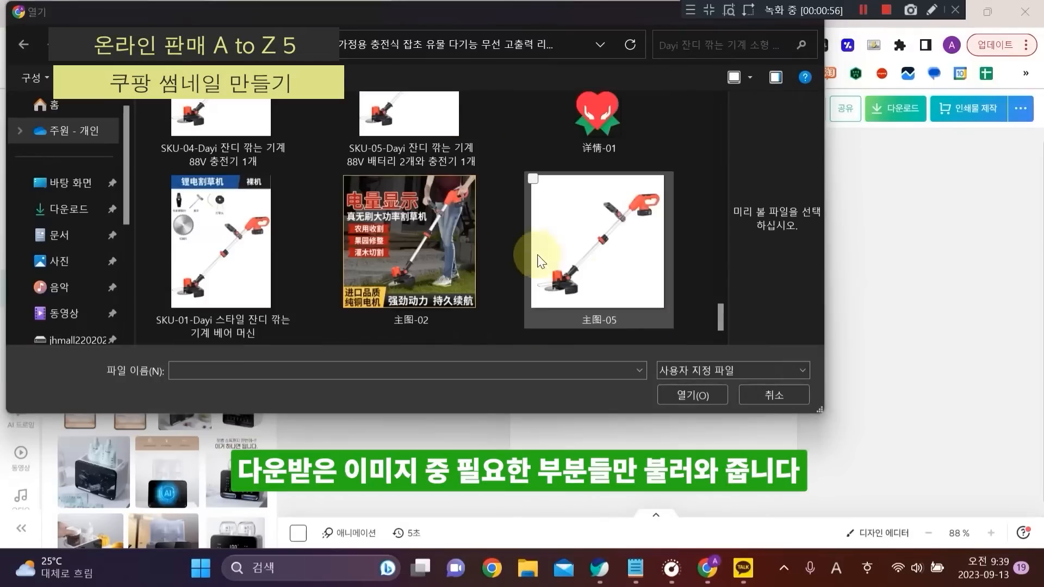
{"action": "left_click", "coordinate": [596, 279]}
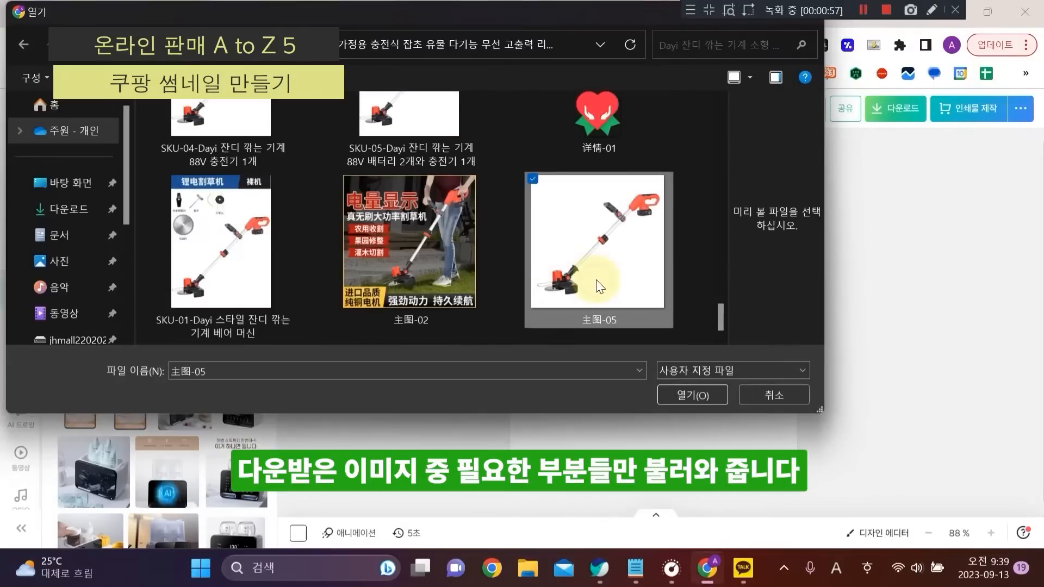
{"action": "scroll", "coordinate": [470, 242], "scroll_direction": "up", "scroll_amount": 5}
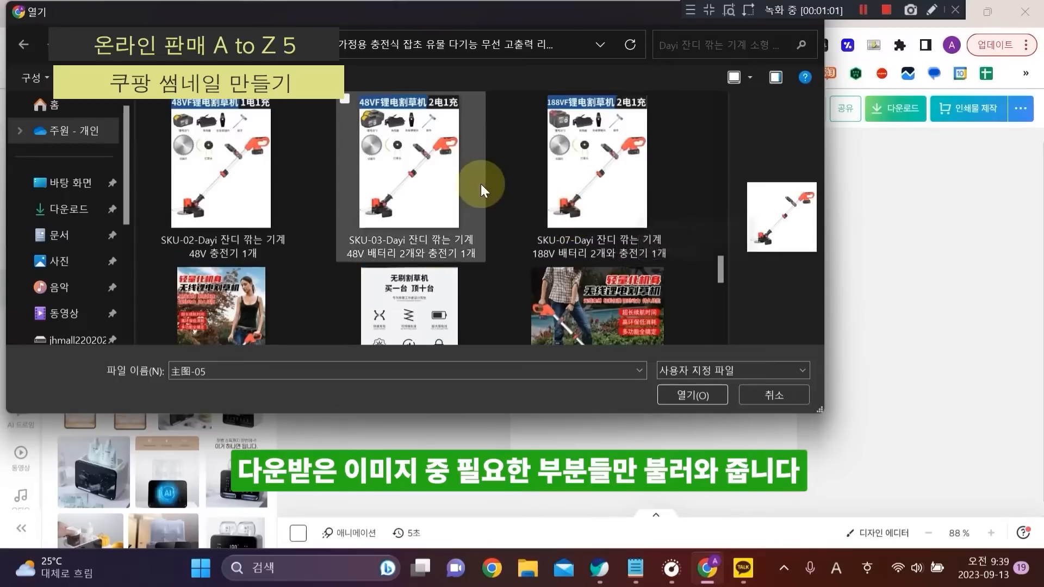
{"action": "scroll", "coordinate": [481, 185], "scroll_direction": "up", "scroll_amount": 3}
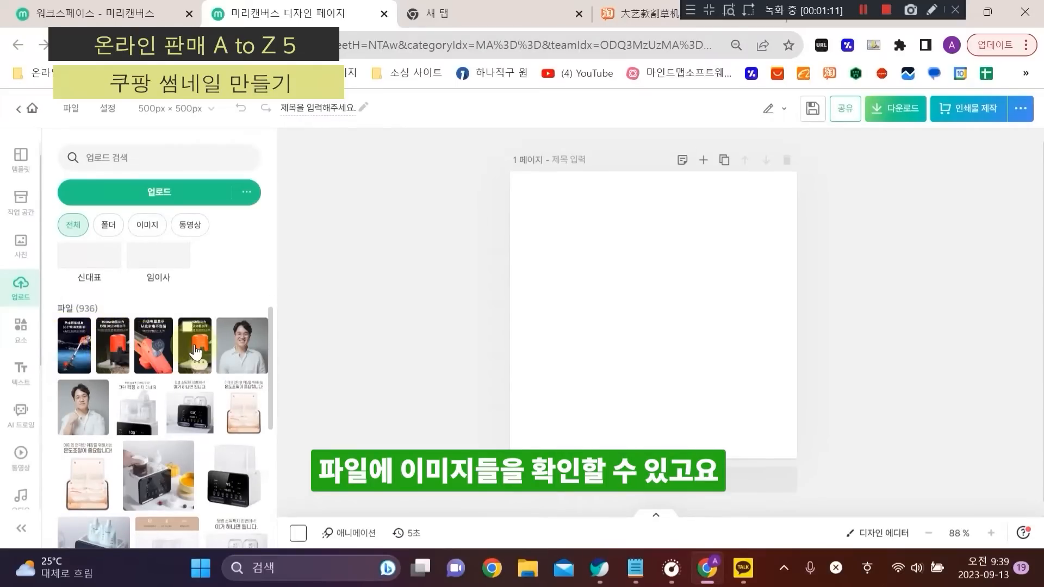
{"action": "left_click", "coordinate": [862, 11]}
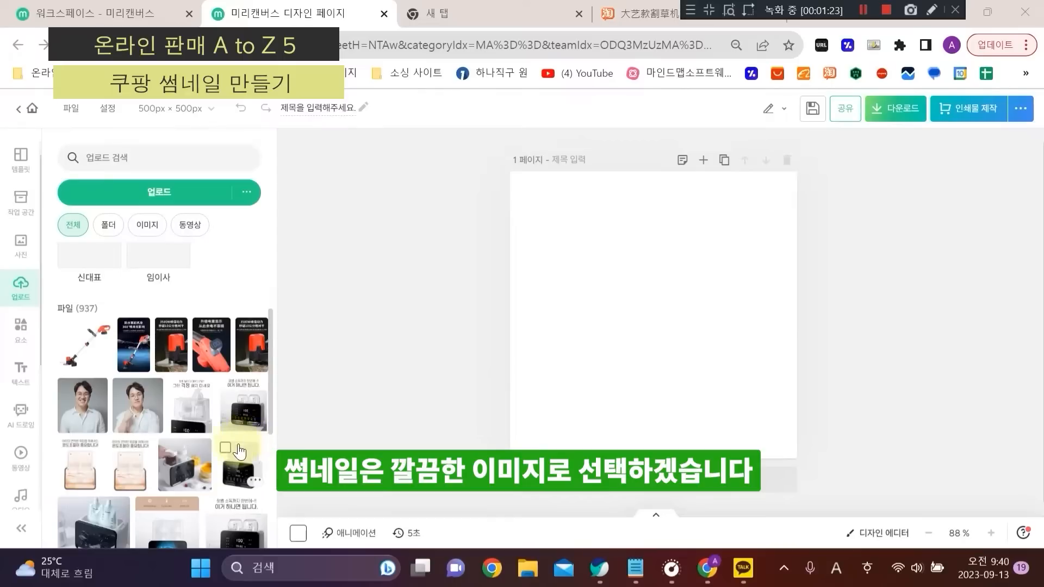
Step: Place the white-background trimmer image on page 1, enlarge it to fill the page, and add a second page
{"action": "left_click", "coordinate": [99, 350]}
{"action": "left_click_drag", "start_coordinate": [686, 345], "coordinate": [771, 468]}
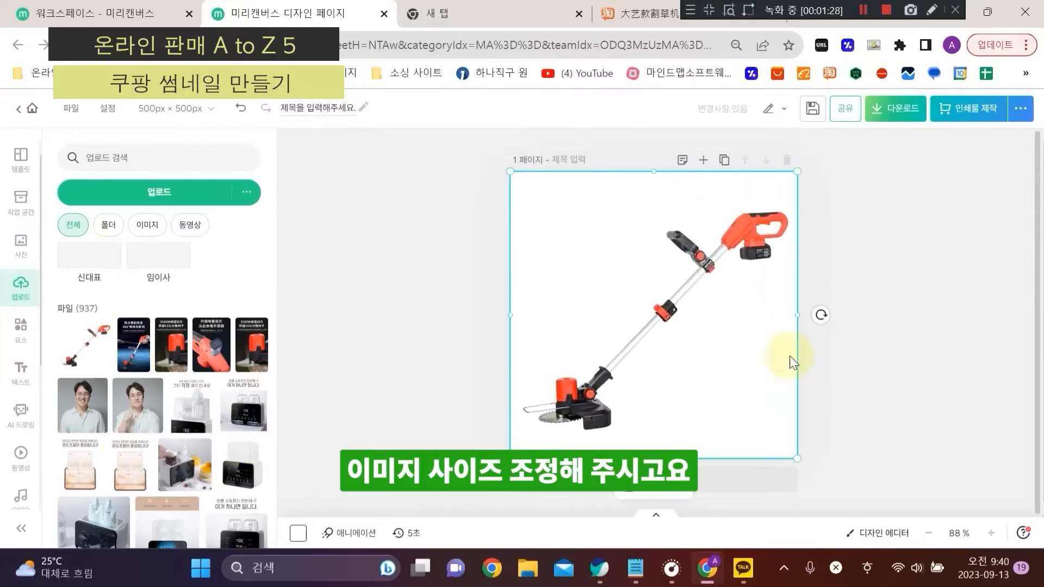
{"action": "left_click", "coordinate": [652, 480]}
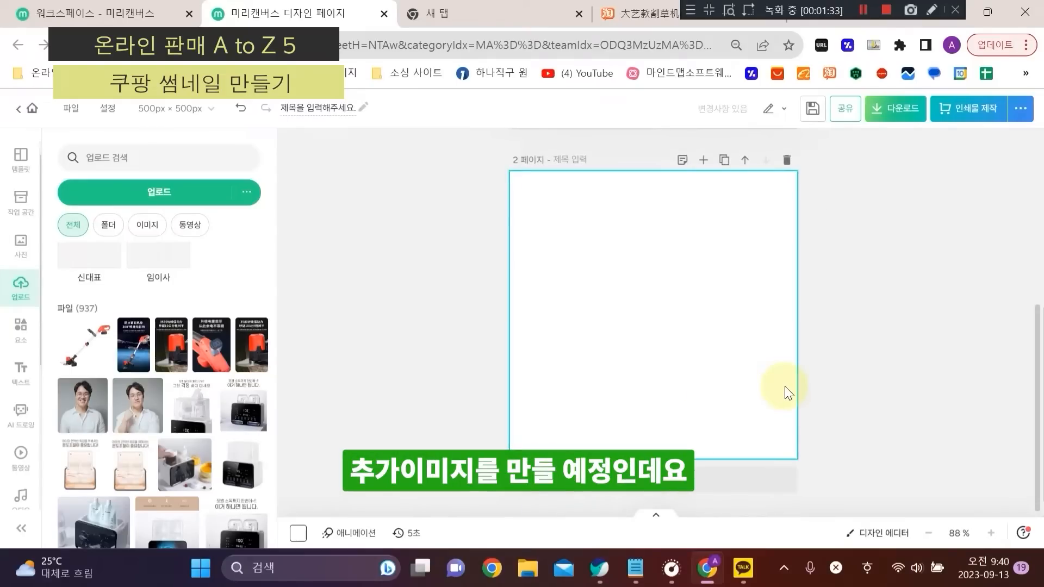
Step: Place the blue underwater trimmer image on page 2, then enlarge and reposition it so the trimmer fills the page
{"action": "left_click", "coordinate": [133, 344]}
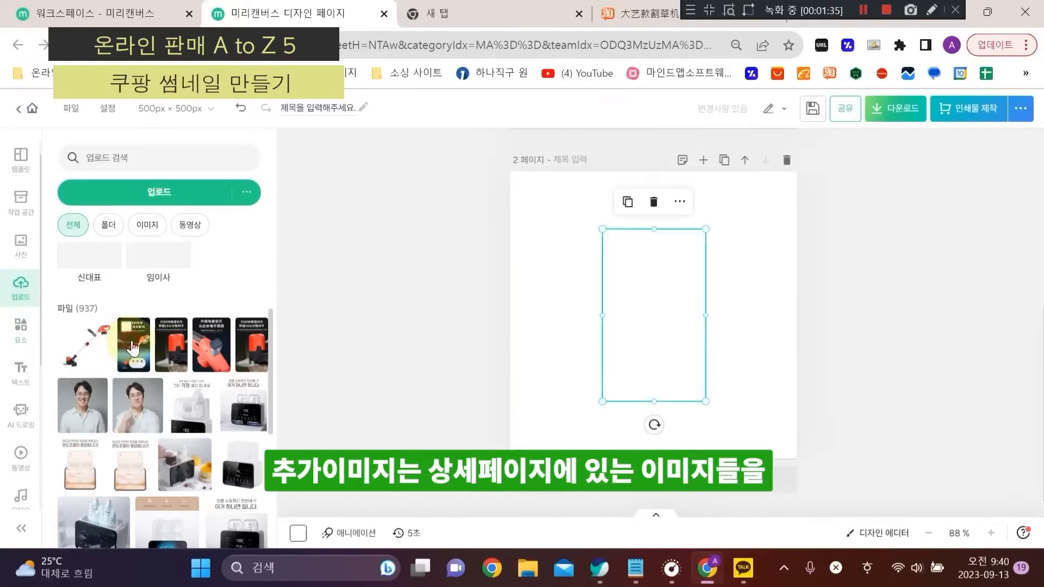
{"action": "left_click_drag", "start_coordinate": [677, 360], "coordinate": [584, 240]}
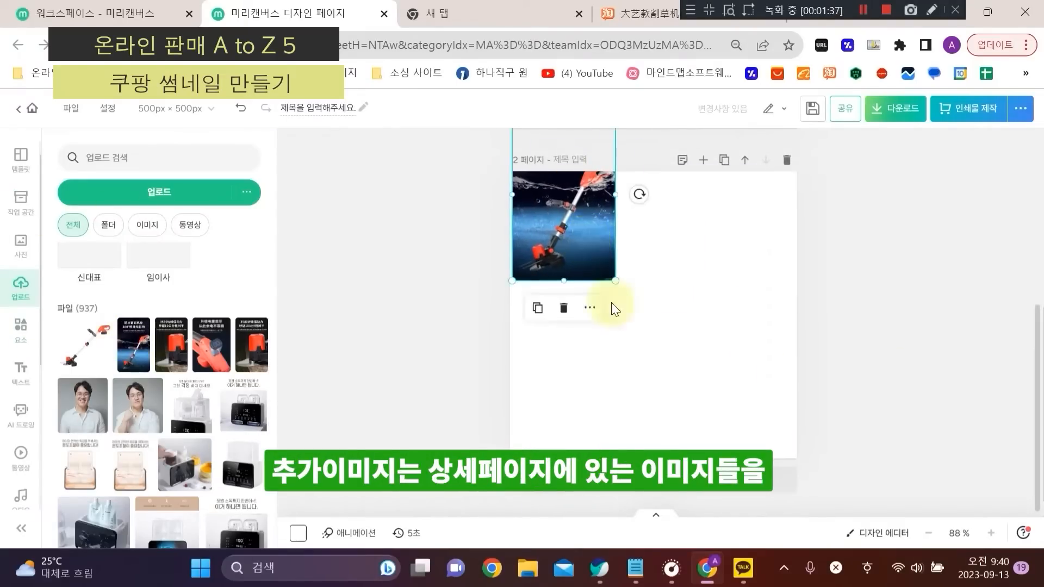
{"action": "left_click_drag", "start_coordinate": [613, 279], "coordinate": [746, 457]}
{"action": "left_click_drag", "start_coordinate": [587, 357], "coordinate": [584, 243]}
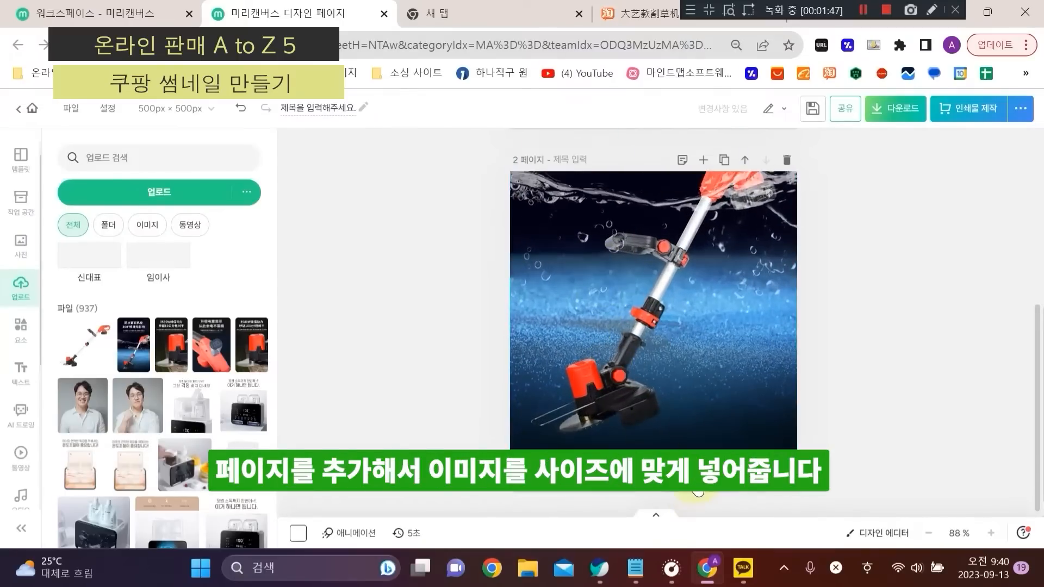
Step: Add a third page filled with the next dark product image, and place the battery display close-up on page 4
{"action": "left_click", "coordinate": [698, 491]}
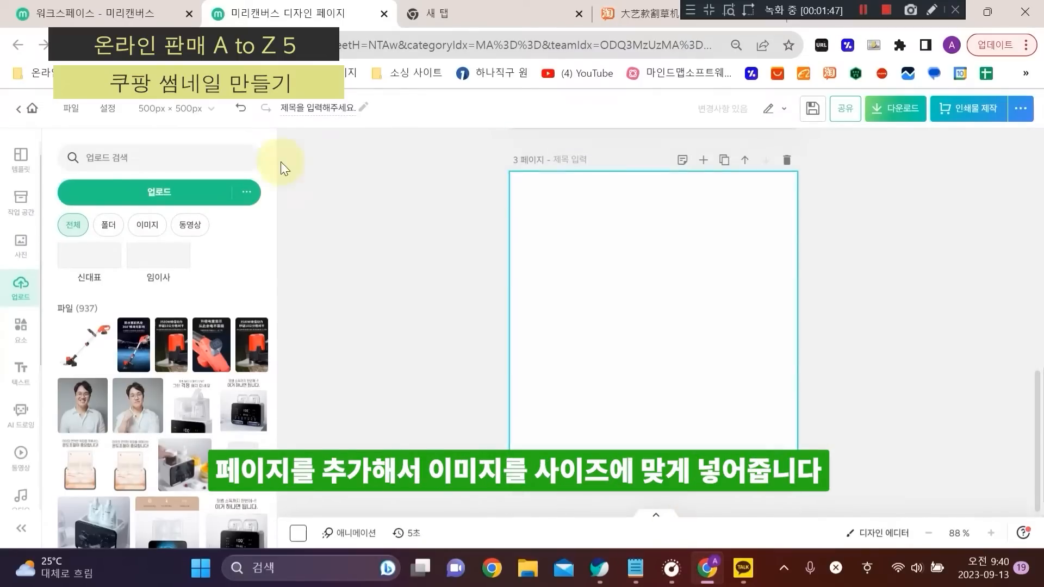
{"action": "left_click", "coordinate": [177, 356]}
{"action": "left_click_drag", "start_coordinate": [651, 308], "coordinate": [580, 243]}
{"action": "left_click_drag", "start_coordinate": [612, 294], "coordinate": [796, 460]}
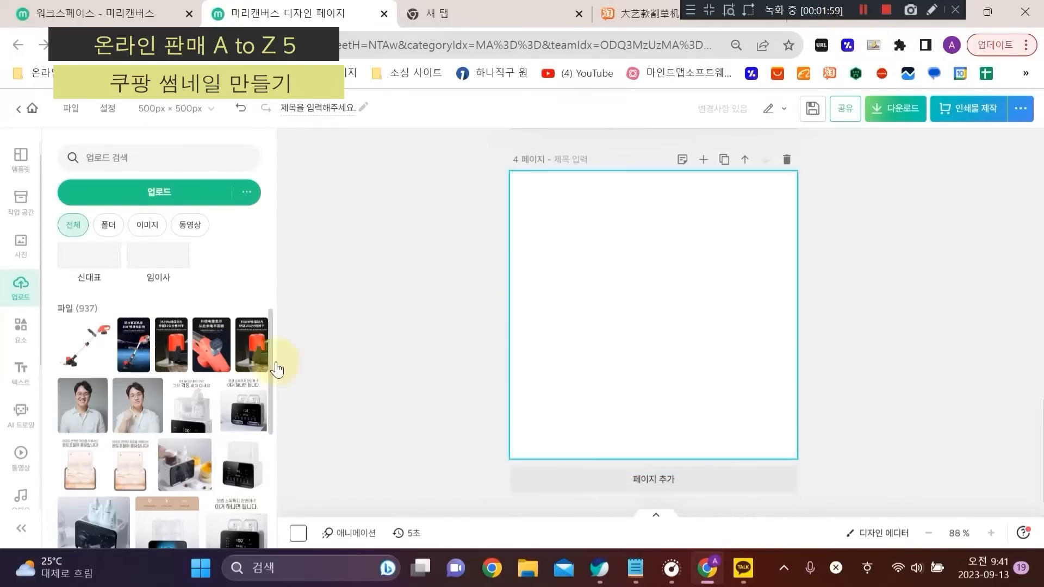
{"action": "left_click", "coordinate": [212, 346]}
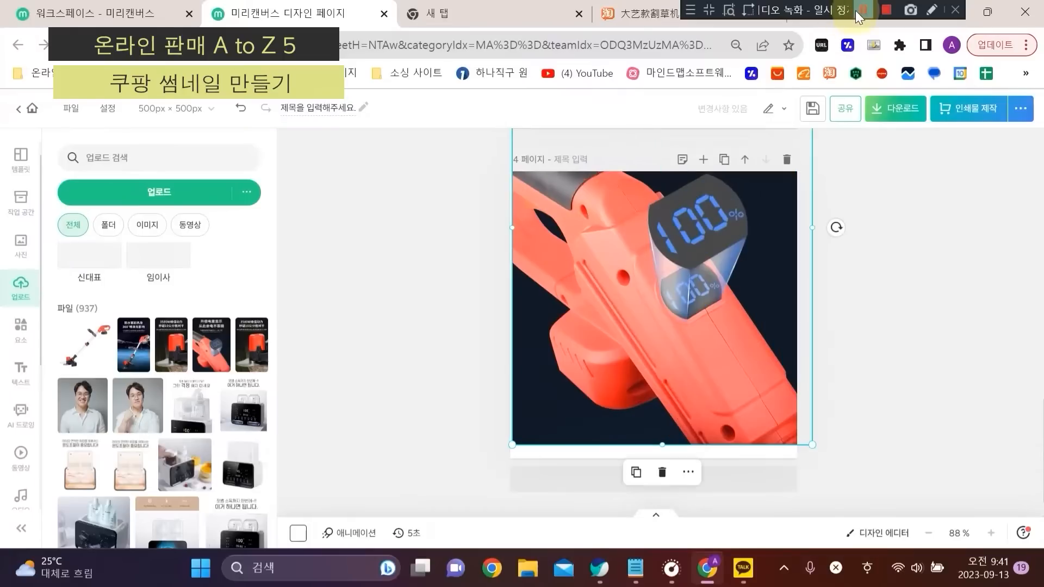
Step: Download all four pages as separate high-resolution JPG images and enlarge the downloads folder window
{"action": "left_click", "coordinate": [894, 109]}
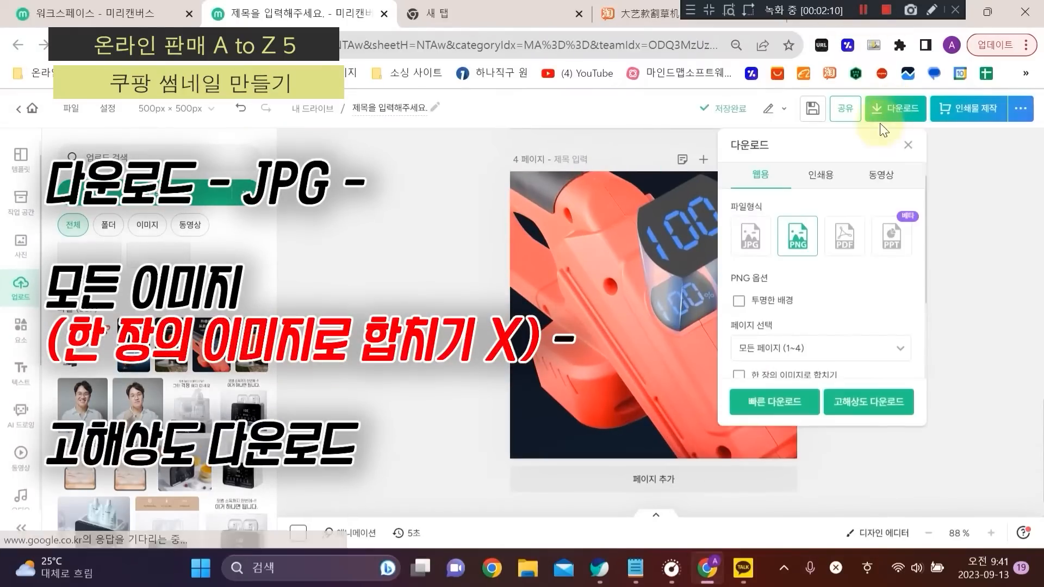
{"action": "left_click", "coordinate": [750, 236]}
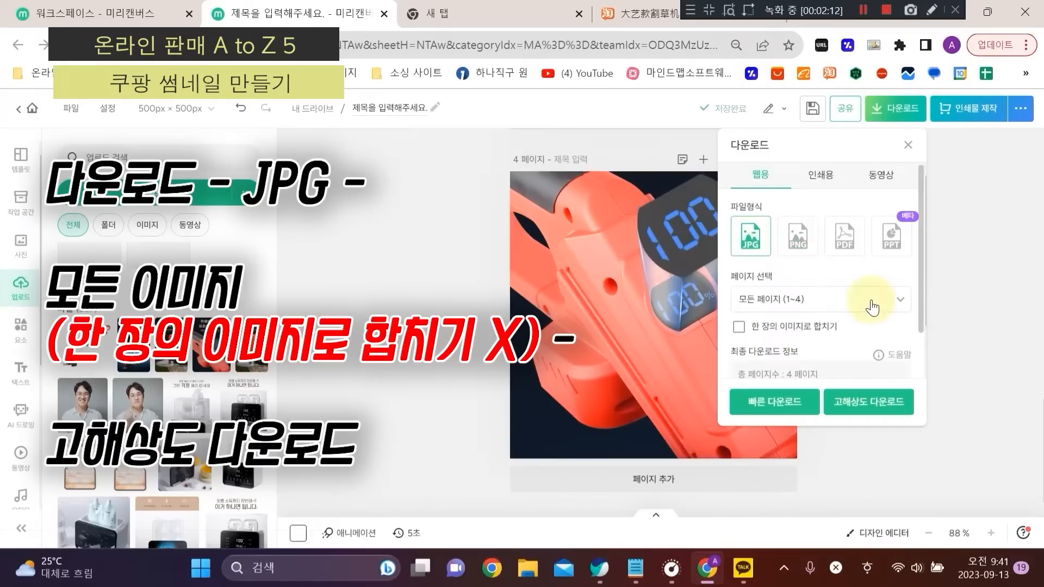
{"action": "scroll", "coordinate": [830, 347], "scroll_direction": "down", "scroll_amount": 1}
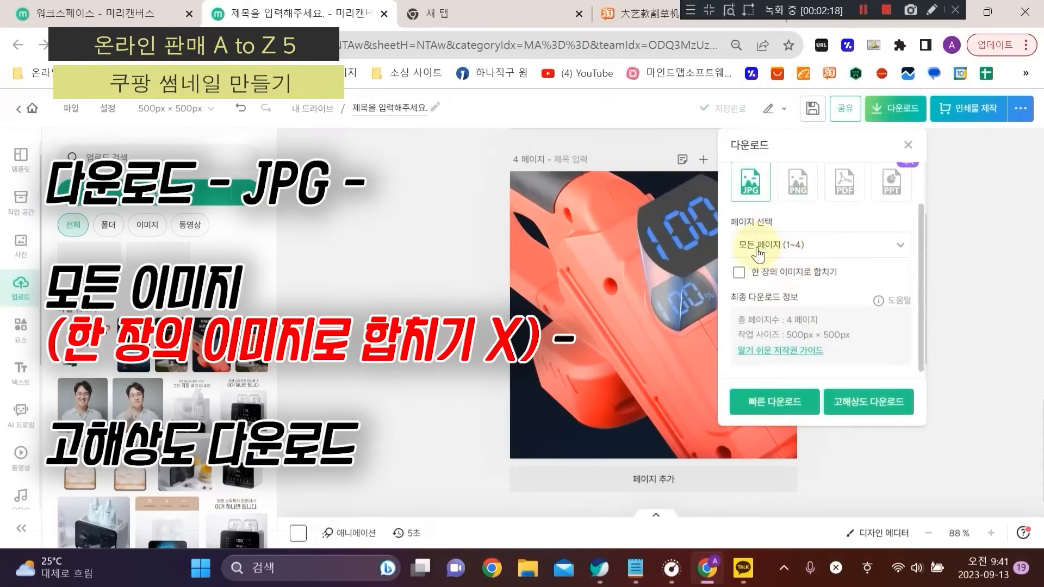
{"action": "left_click", "coordinate": [869, 405]}
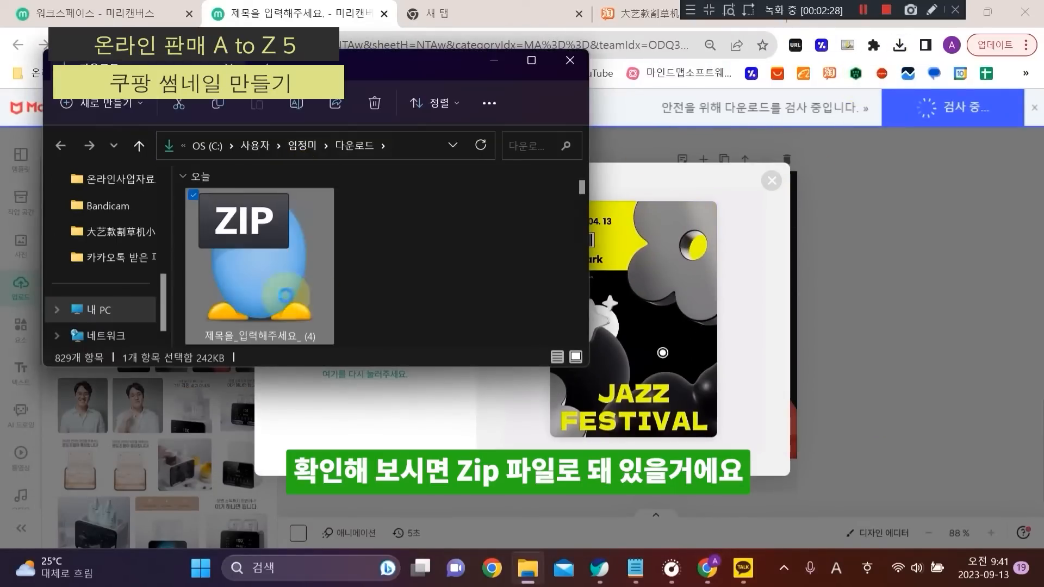
{"action": "left_click_drag", "start_coordinate": [589, 367], "coordinate": [934, 544]}
{"action": "left_click_drag", "start_coordinate": [845, 503], "coordinate": [749, 451]}
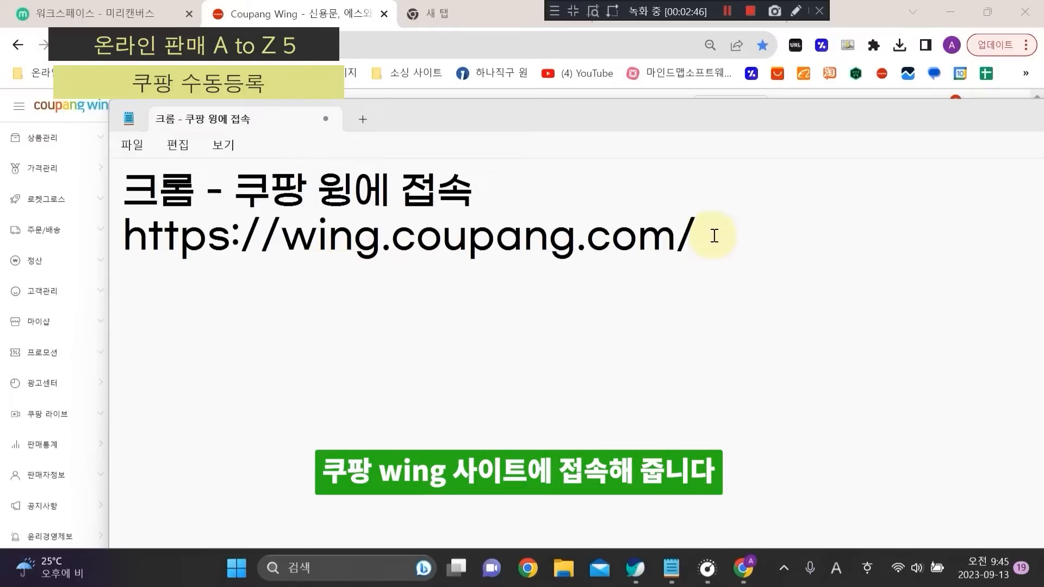
Step: Switch from the note to Coupang Wing and open the product registration form (상품 등록) under product management
{"action": "left_click", "coordinate": [729, 14]}
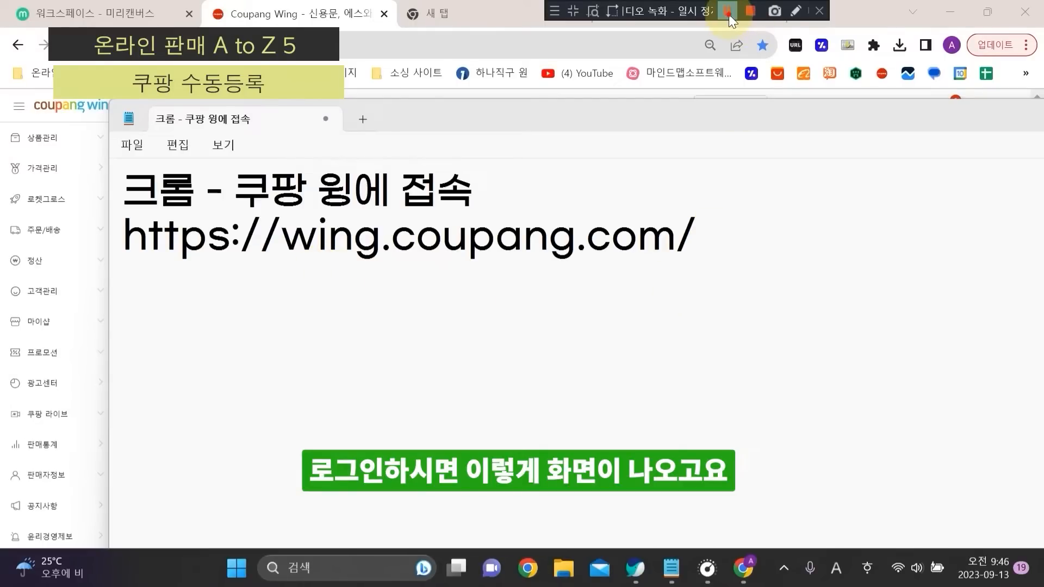
{"action": "left_click", "coordinate": [728, 14]}
{"action": "left_click", "coordinate": [844, 13]}
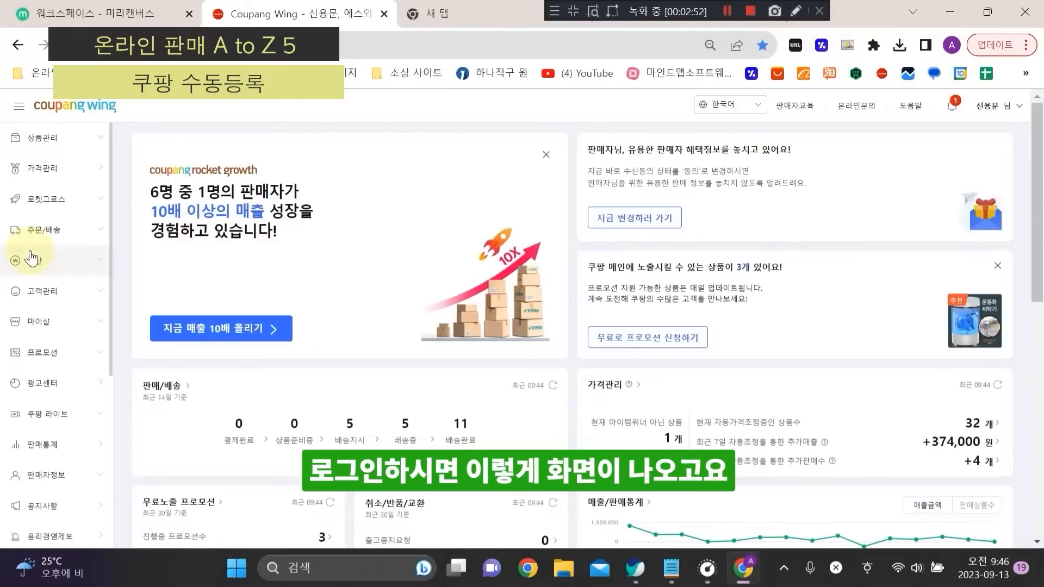
{"action": "left_click", "coordinate": [51, 142]}
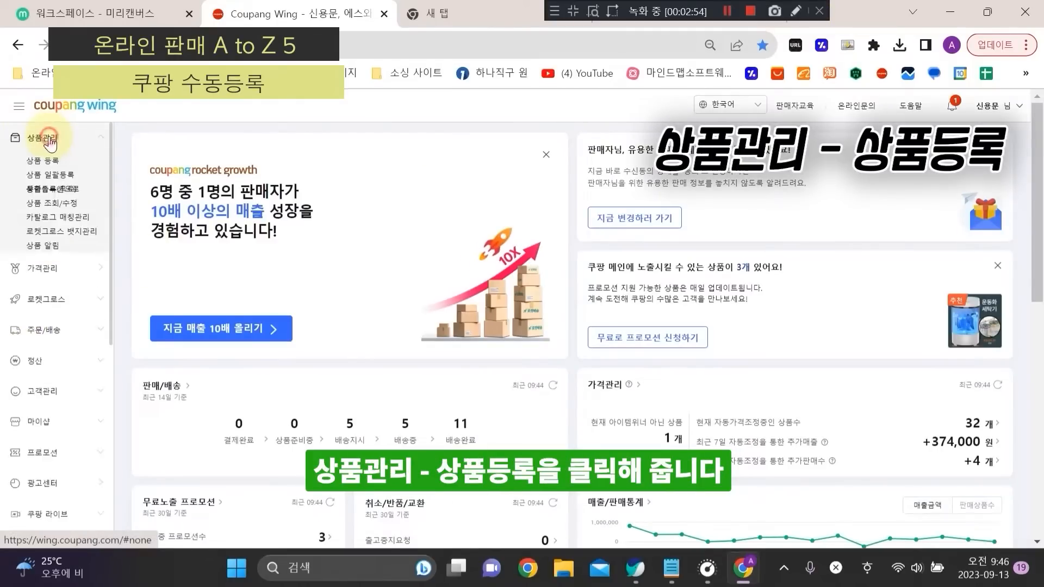
{"action": "left_click", "coordinate": [44, 170]}
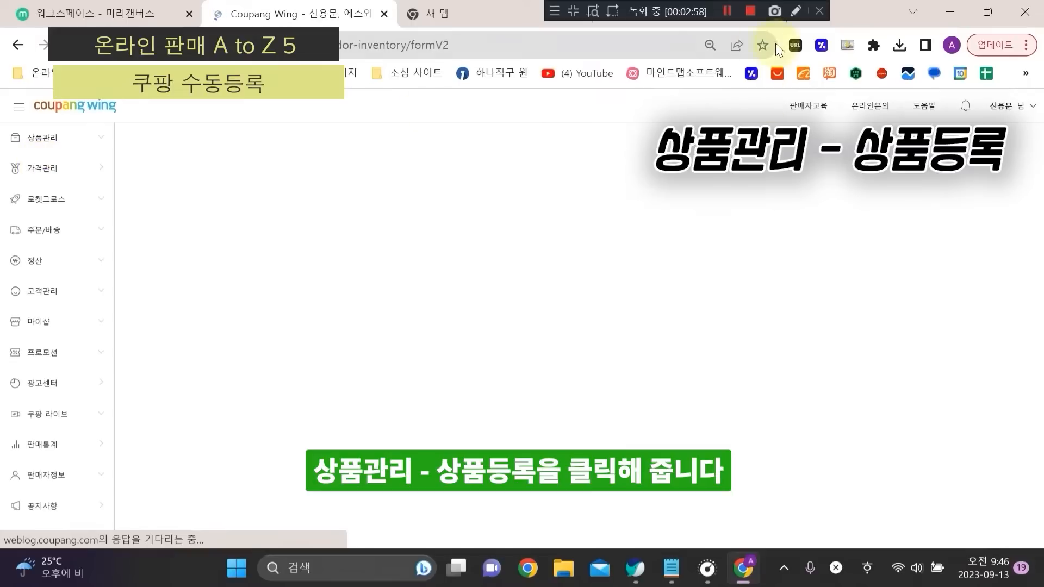
Step: Choose to register the product directly (직접 등록할게요) instead of matching it to a catalog product
{"action": "left_click", "coordinate": [729, 12]}
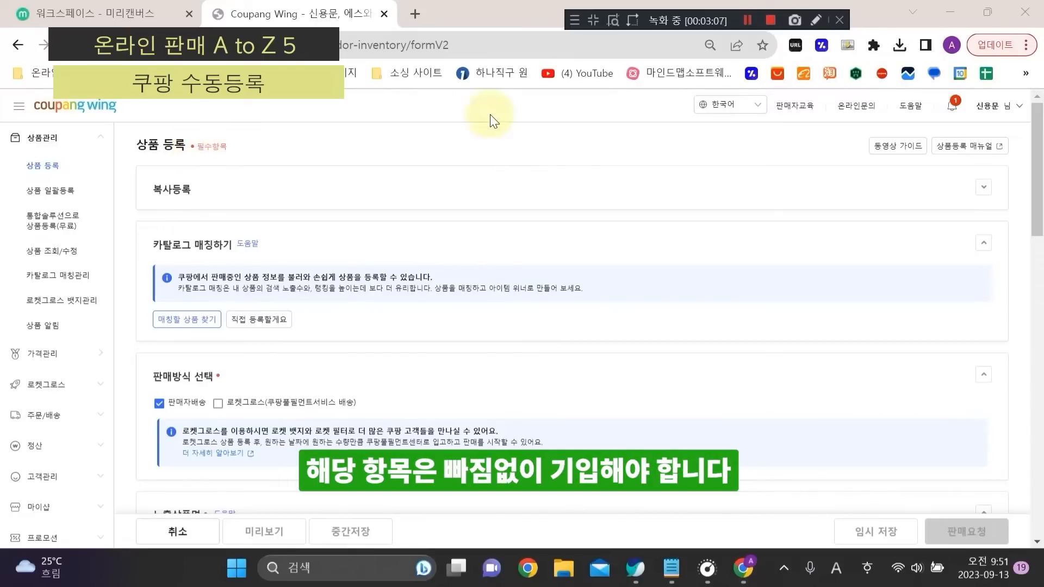
{"action": "left_click", "coordinate": [749, 22]}
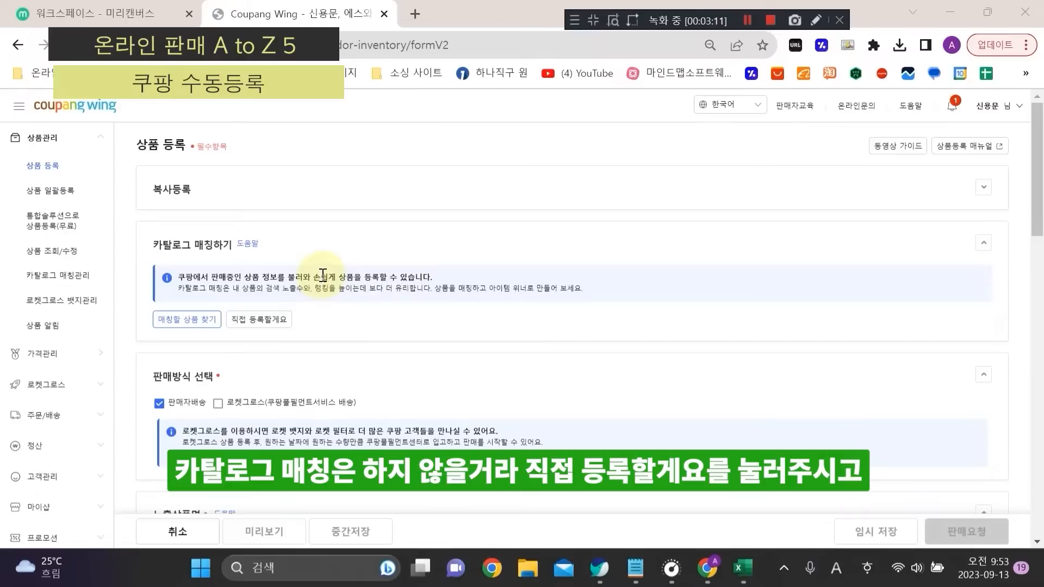
{"action": "left_click", "coordinate": [274, 320]}
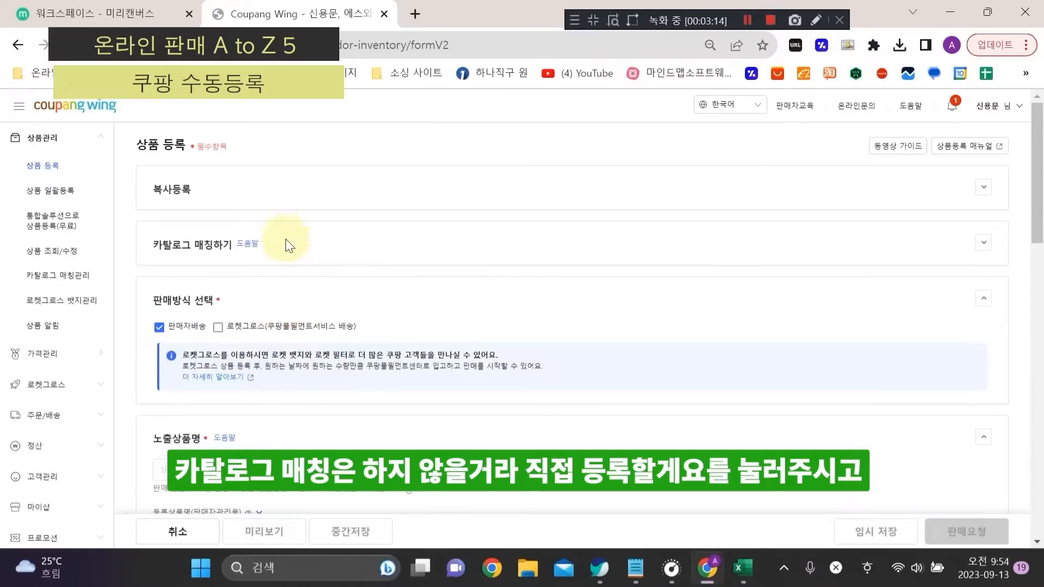
Step: Copy the product name from cell F5 of the 수동업로드 sheet in Excel into 노출상품명, and expand the 등록상품명 field
{"action": "scroll", "coordinate": [275, 289], "scroll_direction": "down", "scroll_amount": 3}
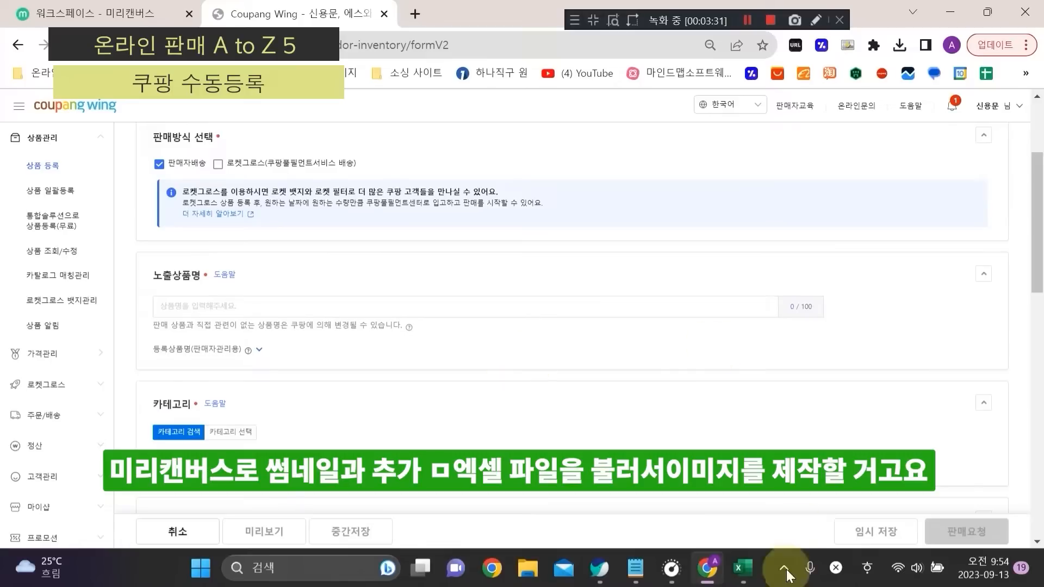
{"action": "left_click", "coordinate": [754, 580]}
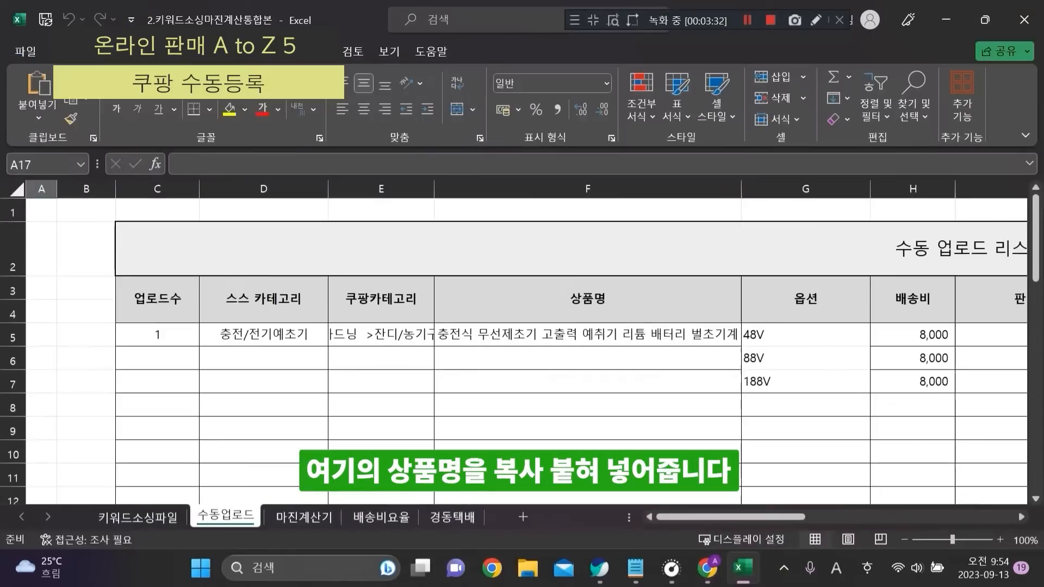
{"action": "left_click", "coordinate": [518, 338]}
{"action": "key", "text": "ctrl+c"}
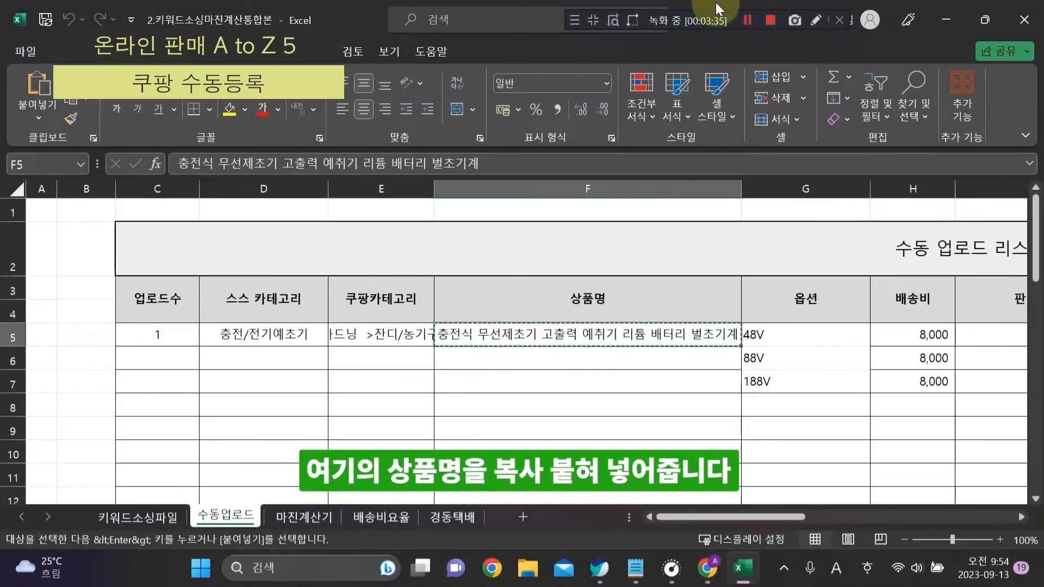
{"action": "left_click", "coordinate": [946, 19]}
{"action": "left_click", "coordinate": [229, 314]}
{"action": "key", "text": "ctrl+v"}
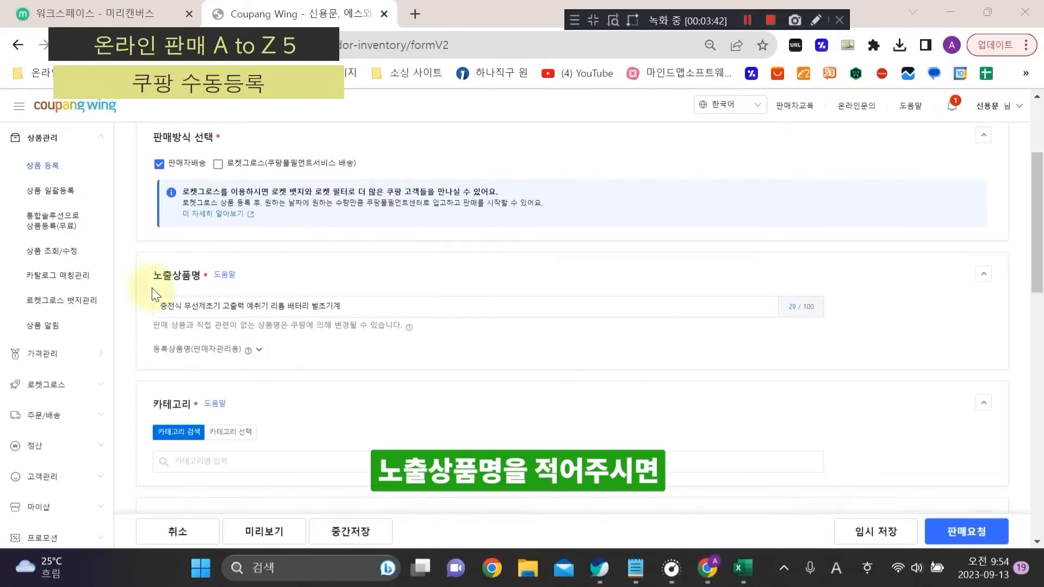
{"action": "left_click", "coordinate": [258, 350]}
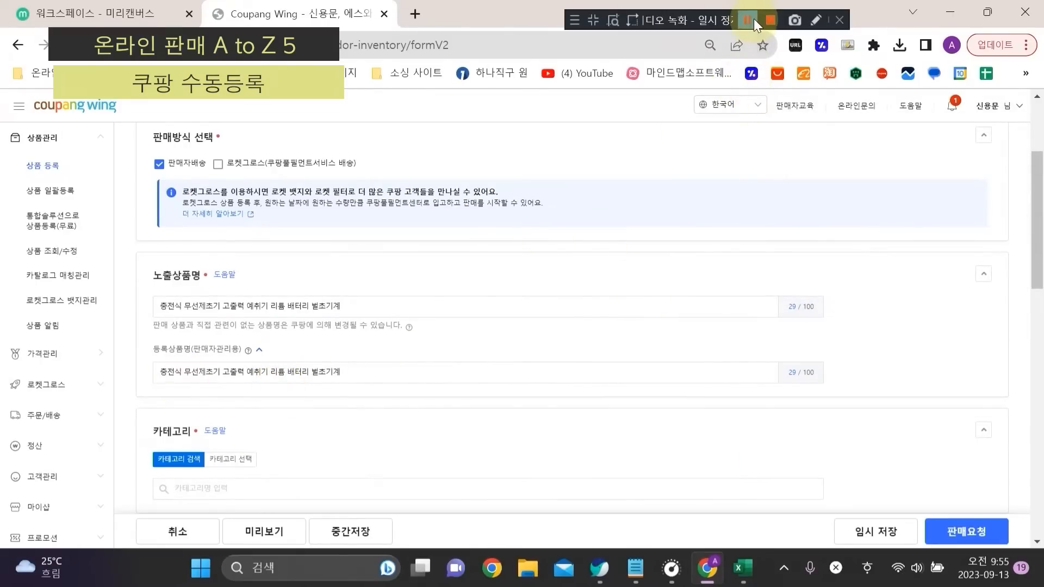
{"action": "scroll", "coordinate": [429, 224], "scroll_direction": "down", "scroll_amount": 3}
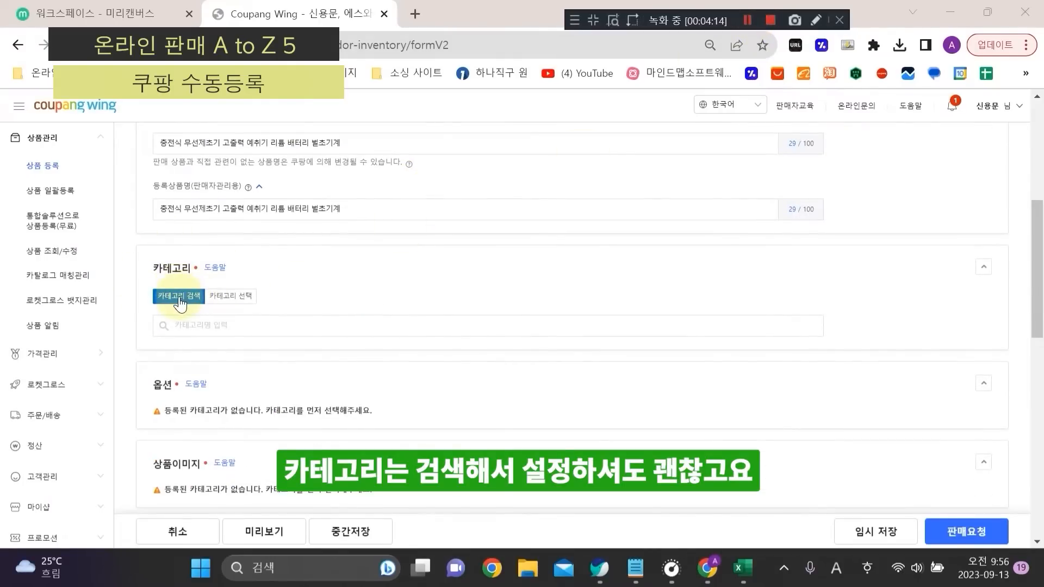
Step: Browse the category selection list through 가구/홈데코 to 원예/가드닝
{"action": "left_click", "coordinate": [249, 298]}
{"action": "scroll", "coordinate": [203, 375], "scroll_direction": "down", "scroll_amount": 3}
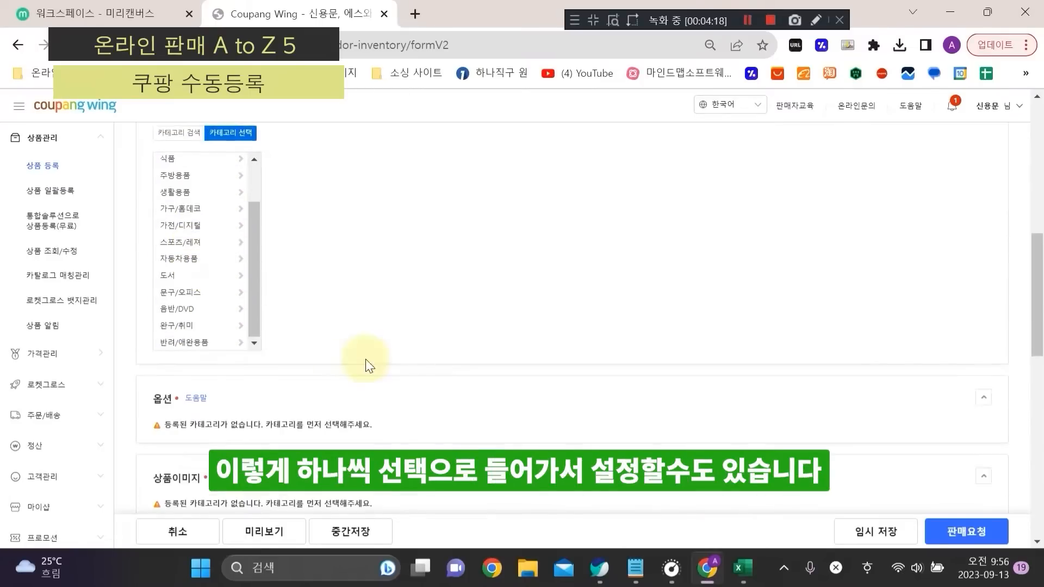
{"action": "left_click", "coordinate": [215, 211]}
{"action": "left_click", "coordinate": [326, 209]}
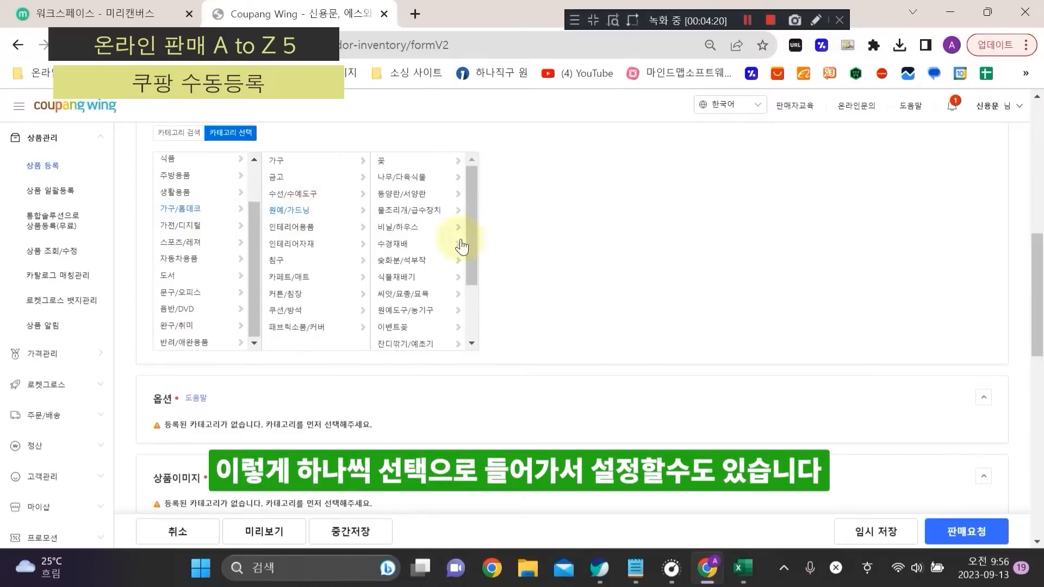
{"action": "scroll", "coordinate": [510, 250], "scroll_direction": "up", "scroll_amount": 1}
{"action": "scroll", "coordinate": [510, 250], "scroll_direction": "up", "scroll_amount": 1}
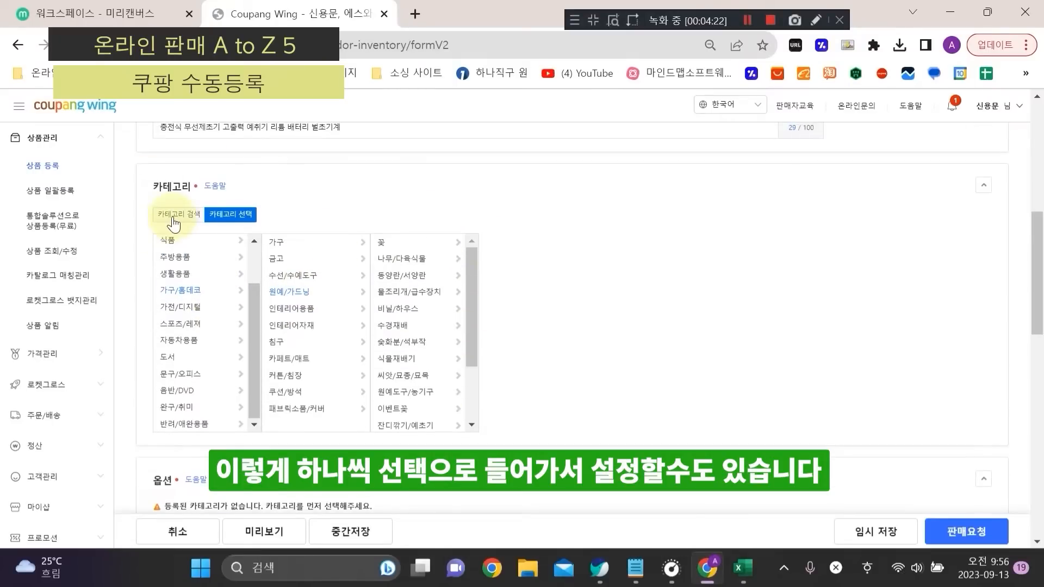
Step: Check the Coupang category in Excel, search the form's categories for 예초기, and choose 가구/홈데코>원예/가드닝>잔디깎기/예초기>예초기
{"action": "left_click", "coordinate": [743, 568]}
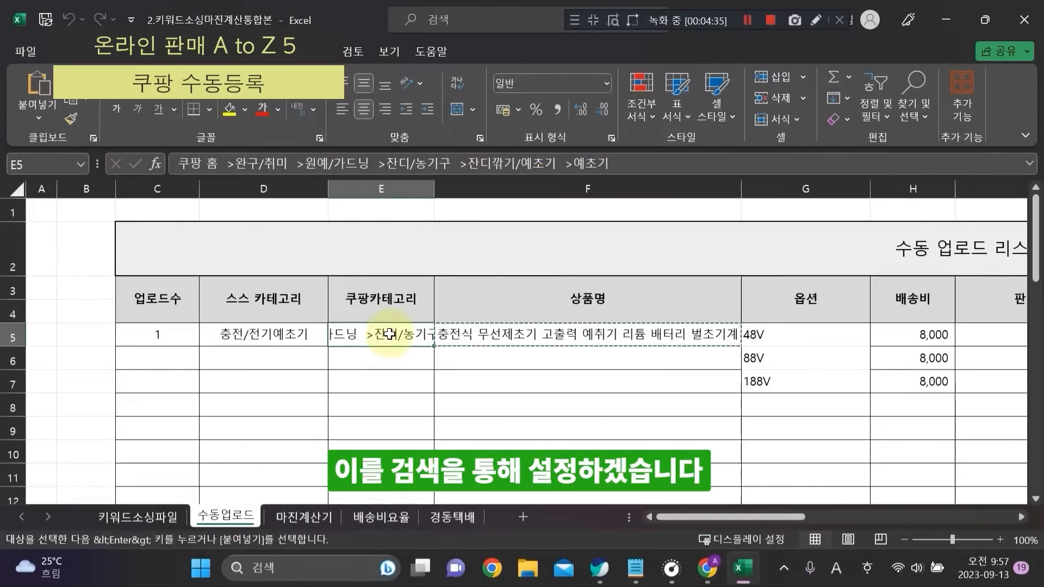
{"action": "left_click", "coordinate": [707, 569]}
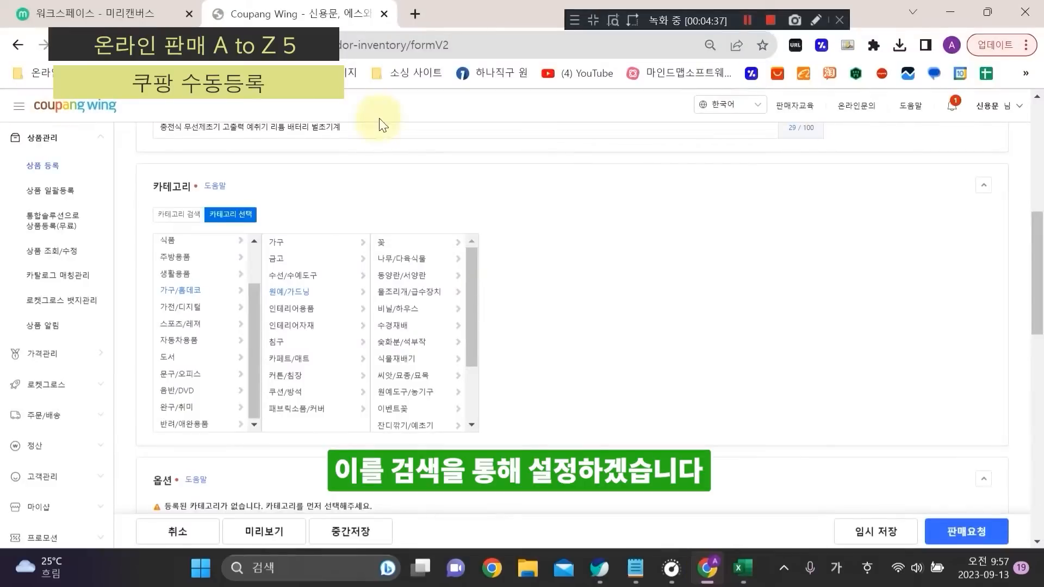
{"action": "left_click", "coordinate": [170, 215]}
{"action": "left_click", "coordinate": [200, 235]}
{"action": "type", "text": "예초기"}
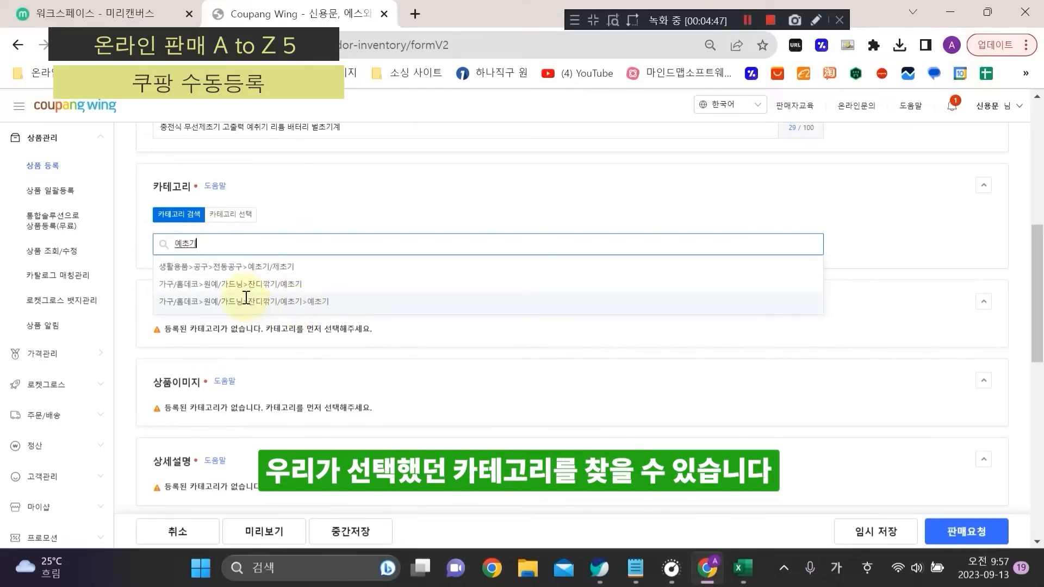
{"action": "left_click", "coordinate": [302, 305]}
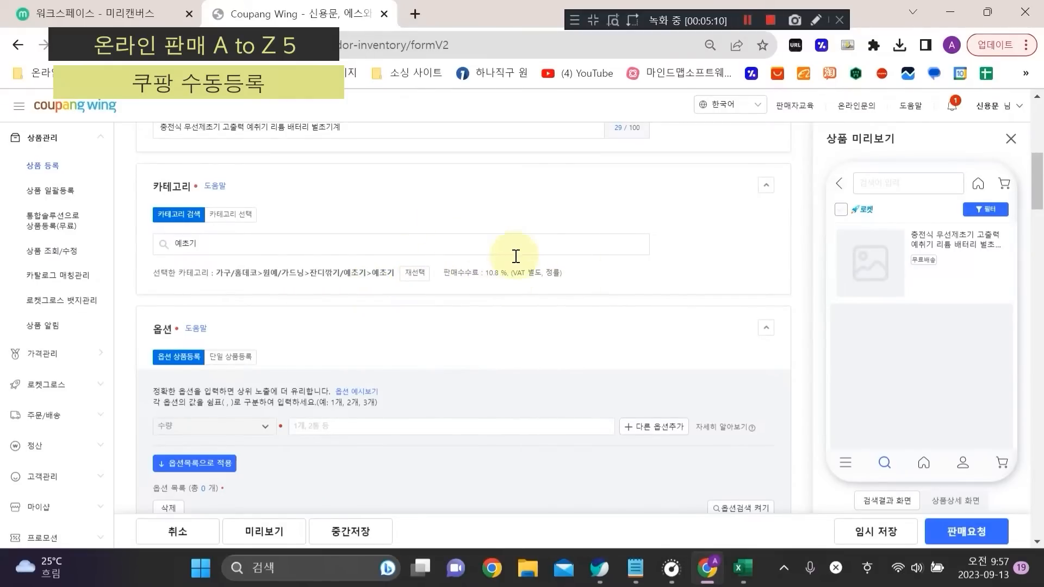
Step: Open the help for the 카테고리 section, read through the category registration methods, and close it
{"action": "scroll", "coordinate": [460, 407], "scroll_direction": "up", "scroll_amount": 3}
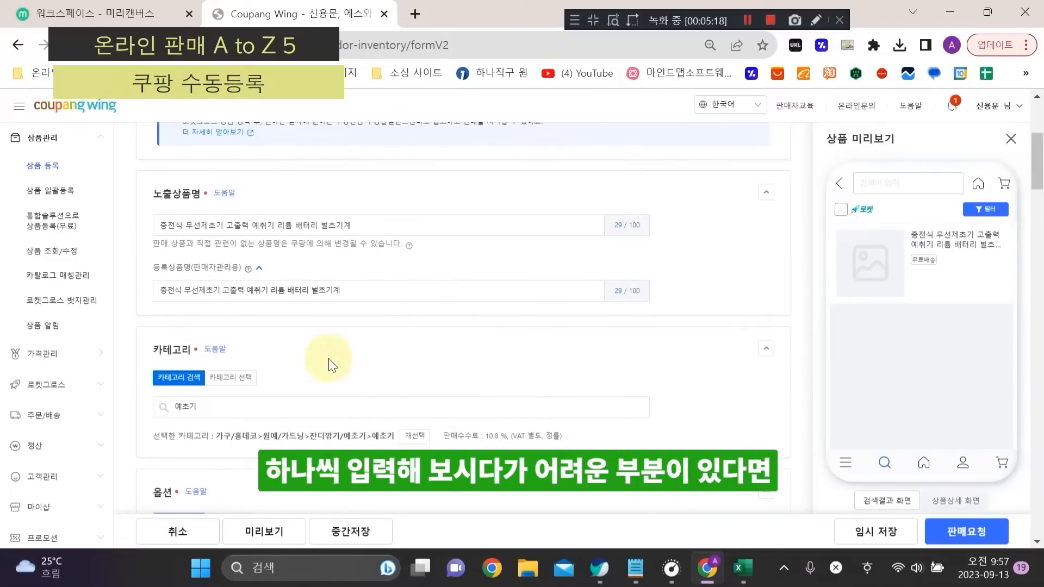
{"action": "left_click", "coordinate": [216, 354]}
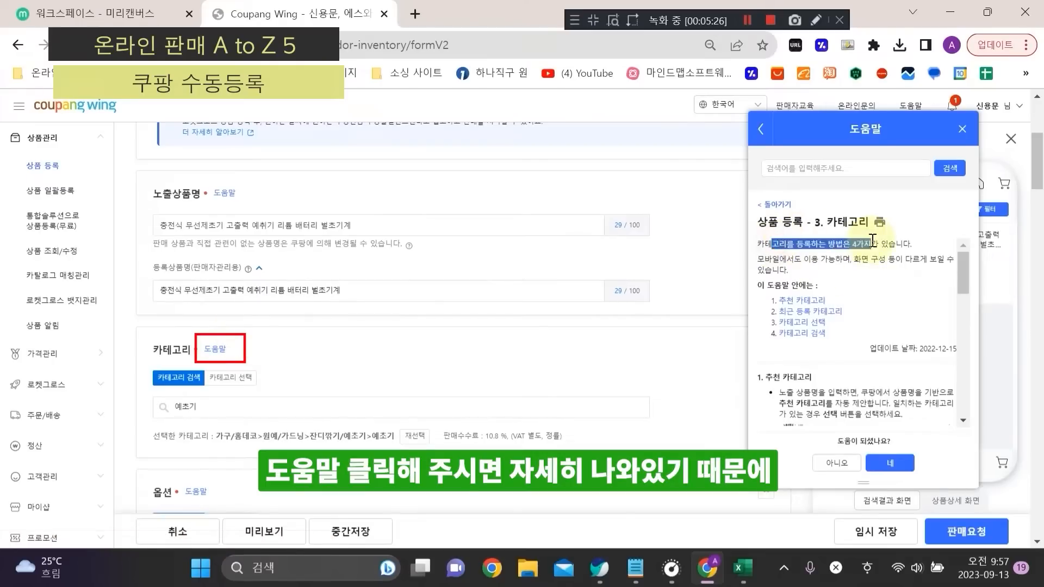
{"action": "scroll", "coordinate": [888, 326], "scroll_direction": "down", "scroll_amount": 10}
{"action": "scroll", "coordinate": [860, 341], "scroll_direction": "down", "scroll_amount": 3}
{"action": "scroll", "coordinate": [458, 260], "scroll_direction": "up", "scroll_amount": 6}
{"action": "scroll", "coordinate": [336, 415], "scroll_direction": "down", "scroll_amount": 3}
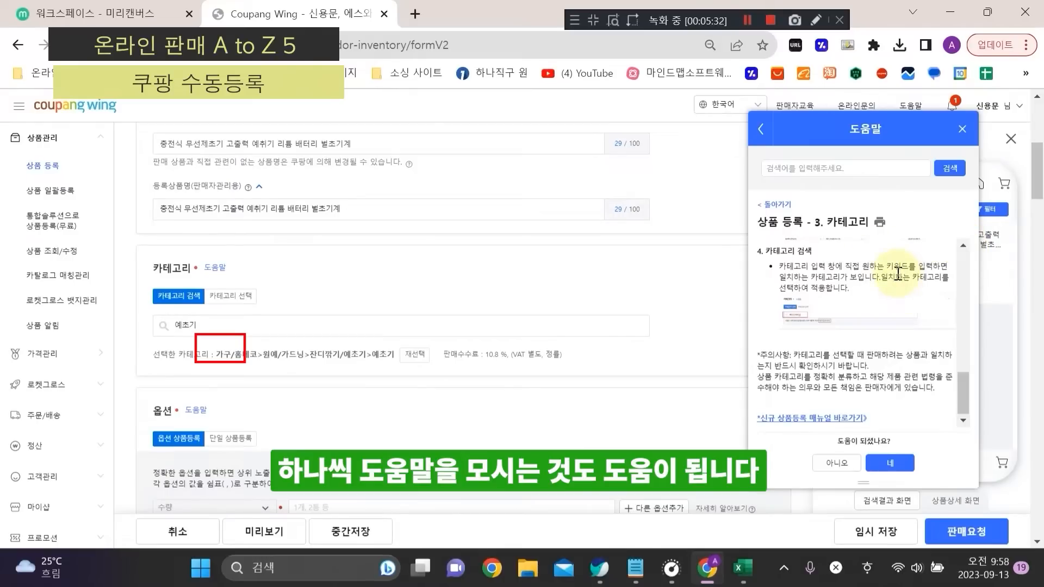
{"action": "left_click", "coordinate": [962, 129]}
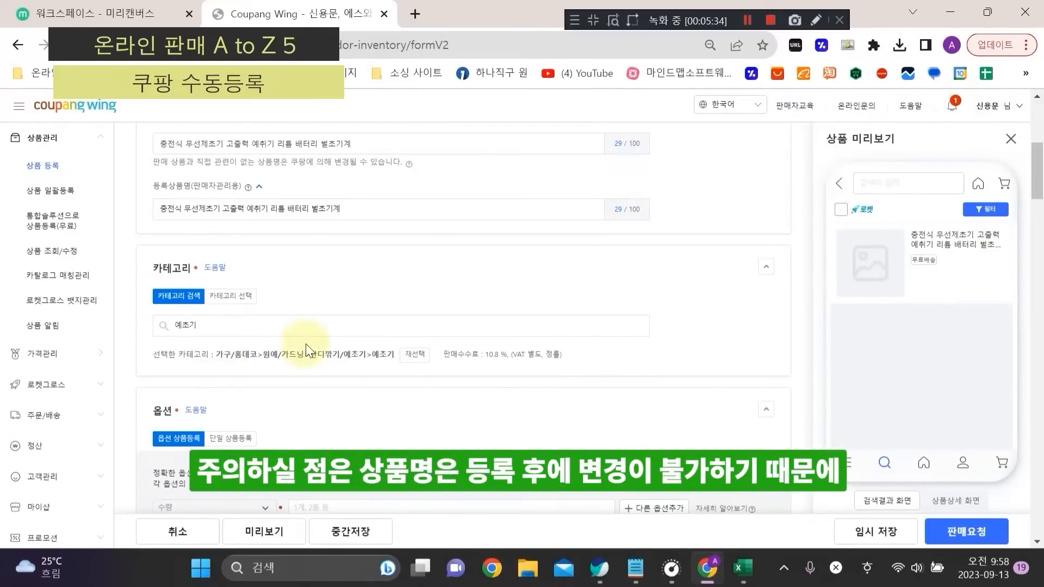
Step: Compare the 옵션 상품등록 and 단일 상품등록 forms in the option section, ending on the single-product price fields
{"action": "left_click", "coordinate": [231, 439]}
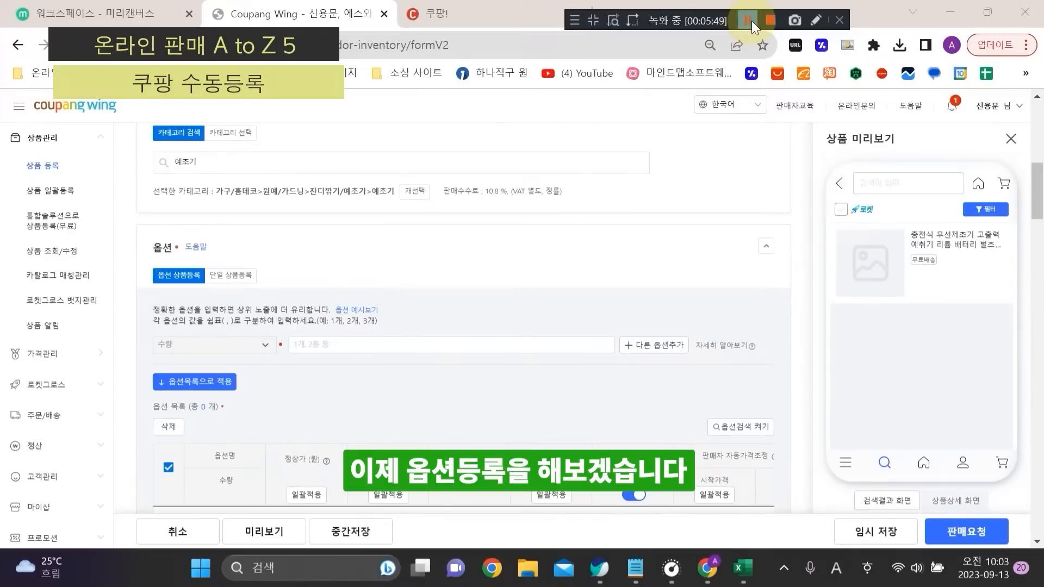
{"action": "left_click", "coordinate": [749, 20]}
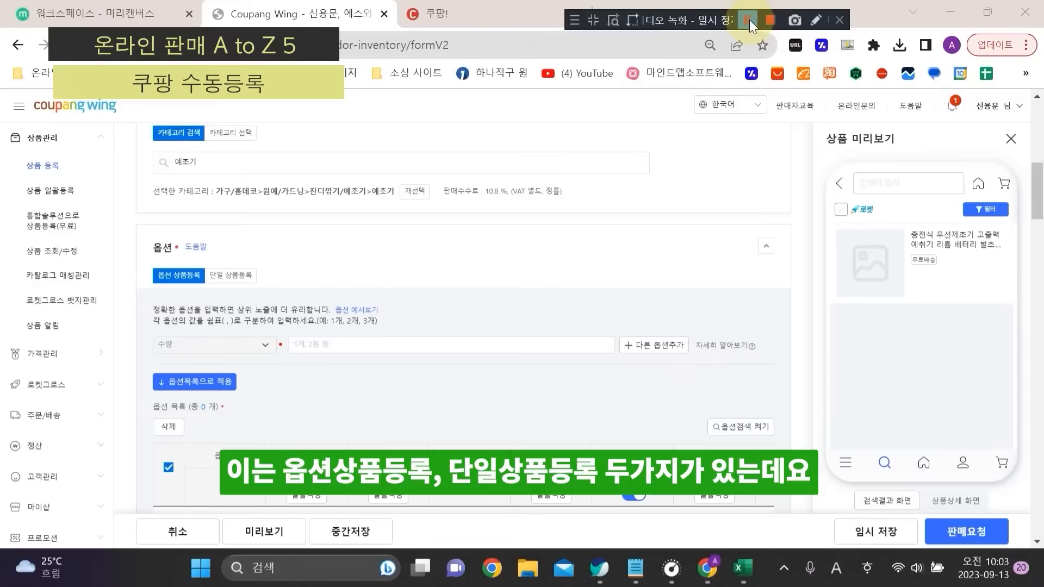
{"action": "left_click", "coordinate": [749, 20]}
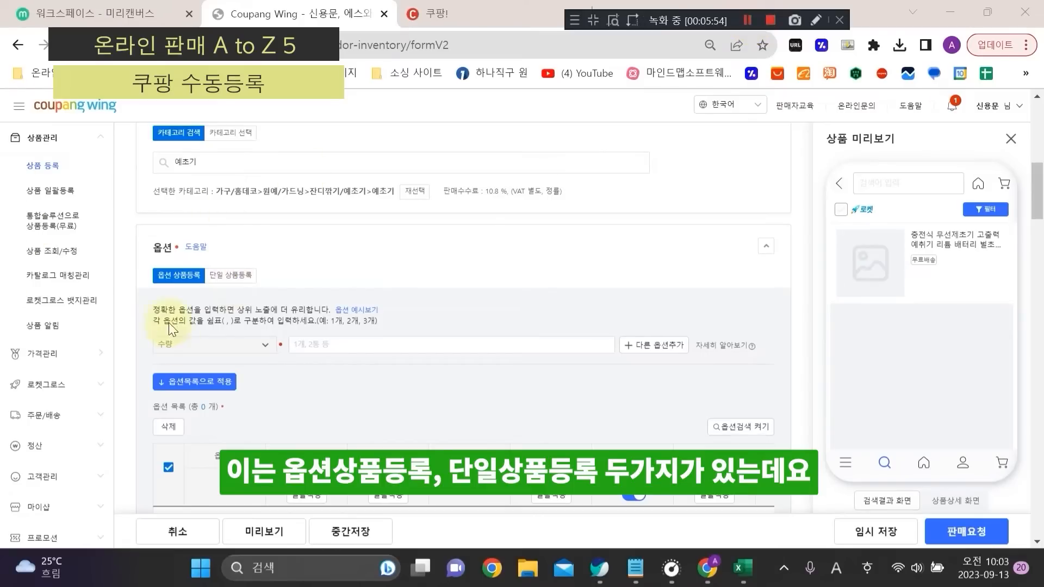
{"action": "left_click", "coordinate": [233, 276]}
{"action": "left_click", "coordinate": [185, 277]}
{"action": "left_click", "coordinate": [231, 276]}
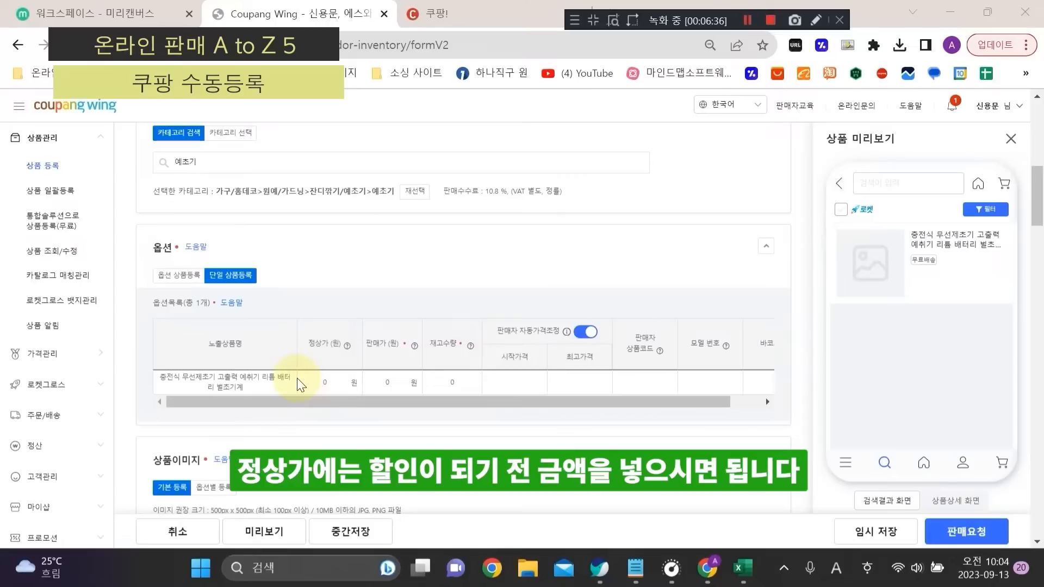
Step: Switch to the Coupang store and open the 하임셰프 대용량 70L 식기 건조기 product page to examine its price display
{"action": "left_click", "coordinate": [746, 21]}
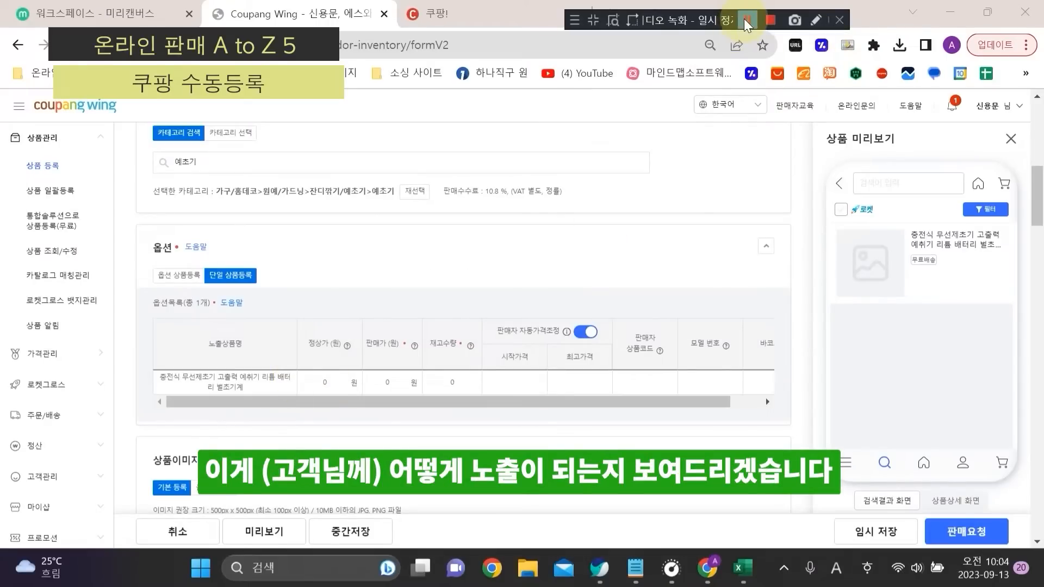
{"action": "left_click", "coordinate": [746, 21]}
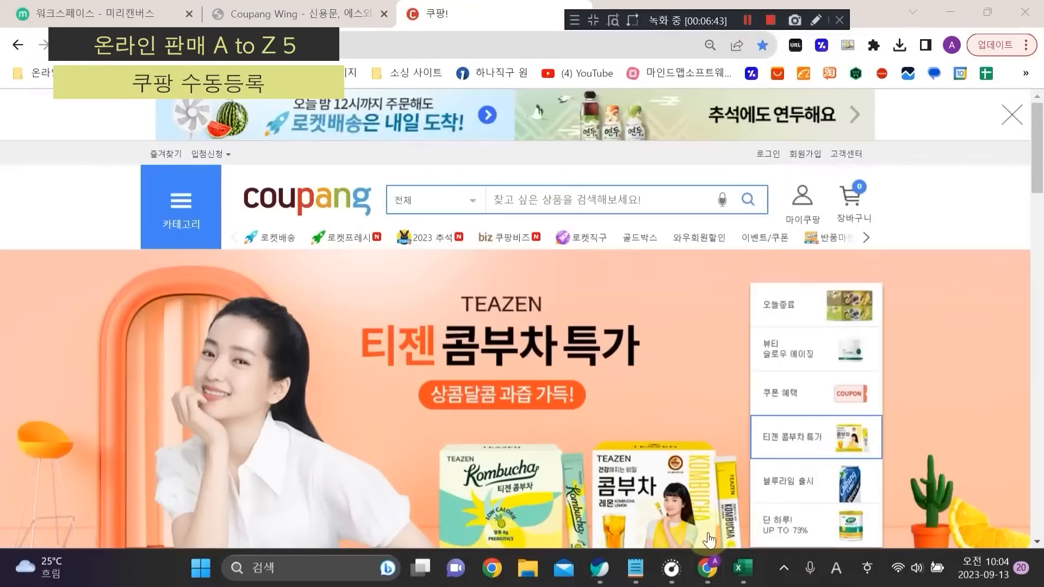
{"action": "scroll", "coordinate": [704, 392], "scroll_direction": "down", "scroll_amount": 10}
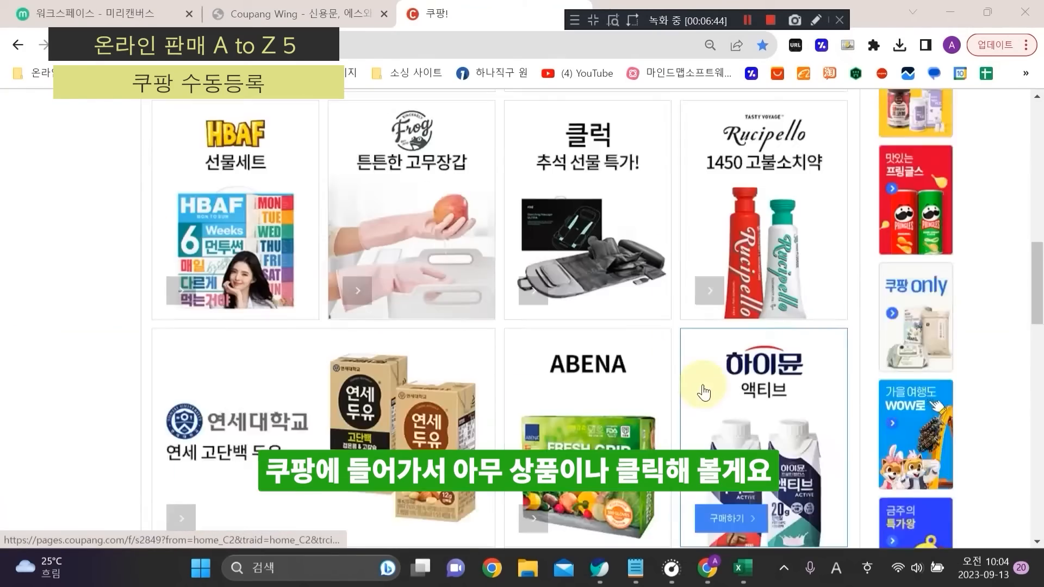
{"action": "scroll", "coordinate": [701, 397], "scroll_direction": "down", "scroll_amount": 10}
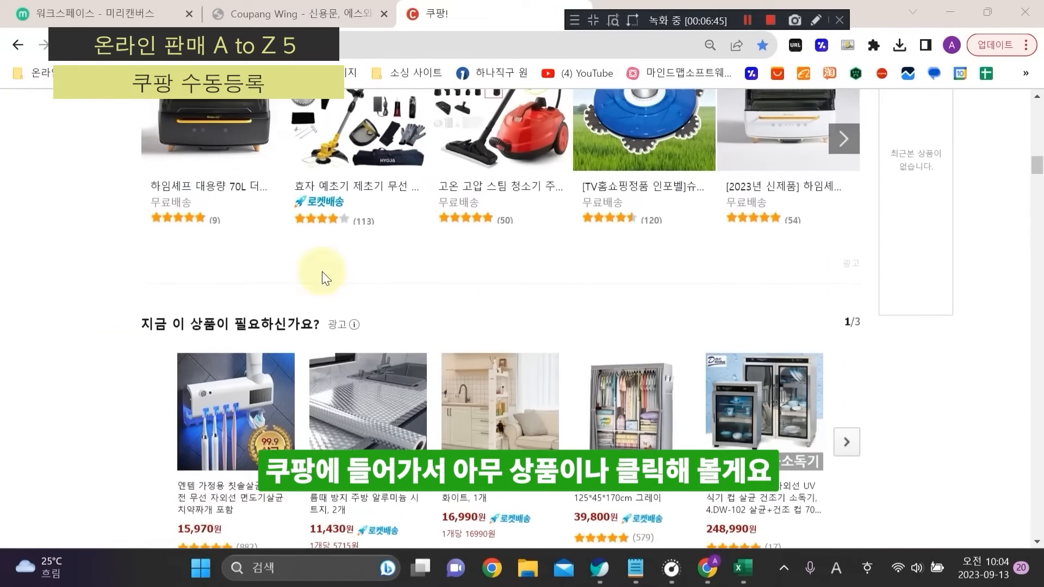
{"action": "scroll", "coordinate": [233, 335], "scroll_direction": "up", "scroll_amount": 3}
{"action": "left_click", "coordinate": [234, 334]}
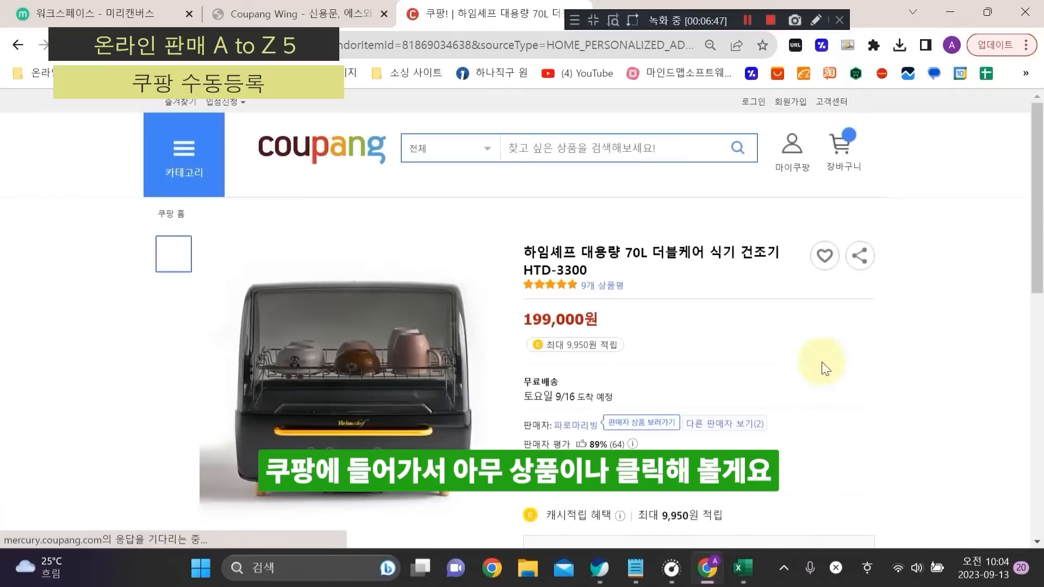
{"action": "scroll", "coordinate": [618, 286], "scroll_direction": "down", "scroll_amount": 4}
{"action": "scroll", "coordinate": [496, 333], "scroll_direction": "up", "scroll_amount": 4}
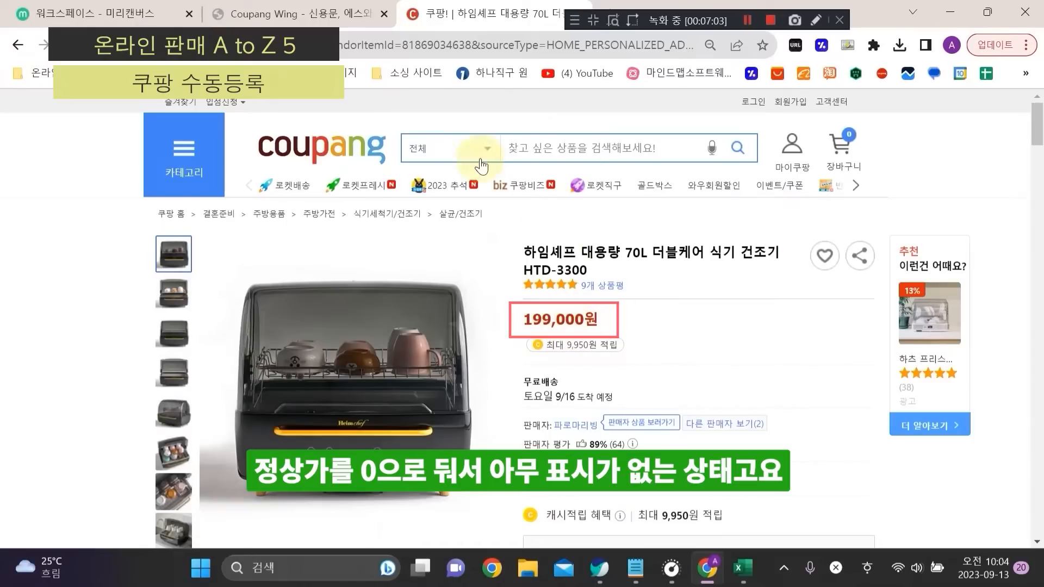
Step: Return to the store home, open the 업소용 대용량 믹서기 product, and examine its regular price, sale price and discount rate
{"action": "left_click", "coordinate": [307, 153]}
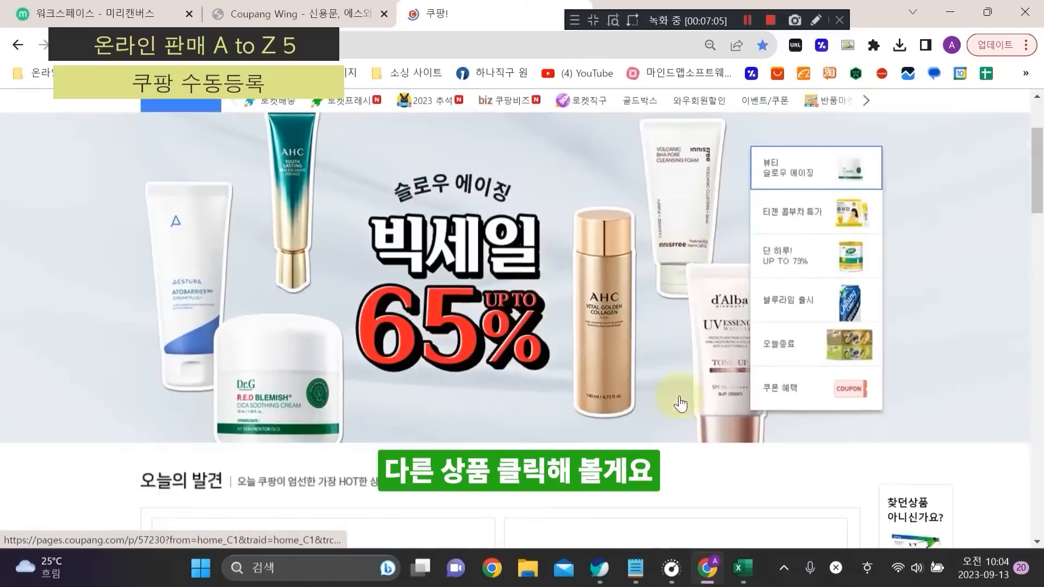
{"action": "scroll", "coordinate": [718, 326], "scroll_direction": "down", "scroll_amount": 6}
{"action": "left_click", "coordinate": [747, 20]}
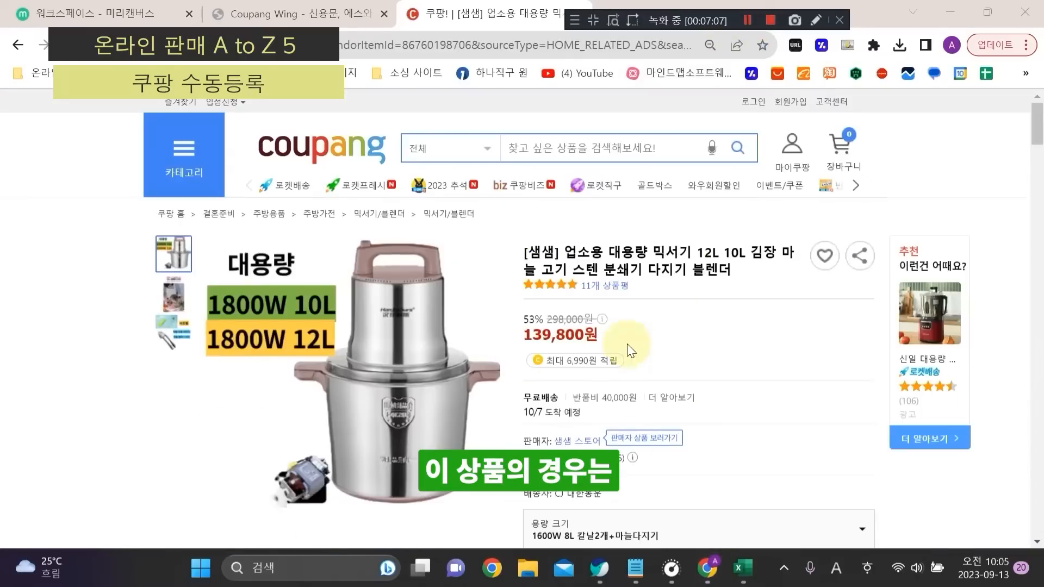
{"action": "left_click_drag", "start_coordinate": [544, 320], "coordinate": [583, 320]}
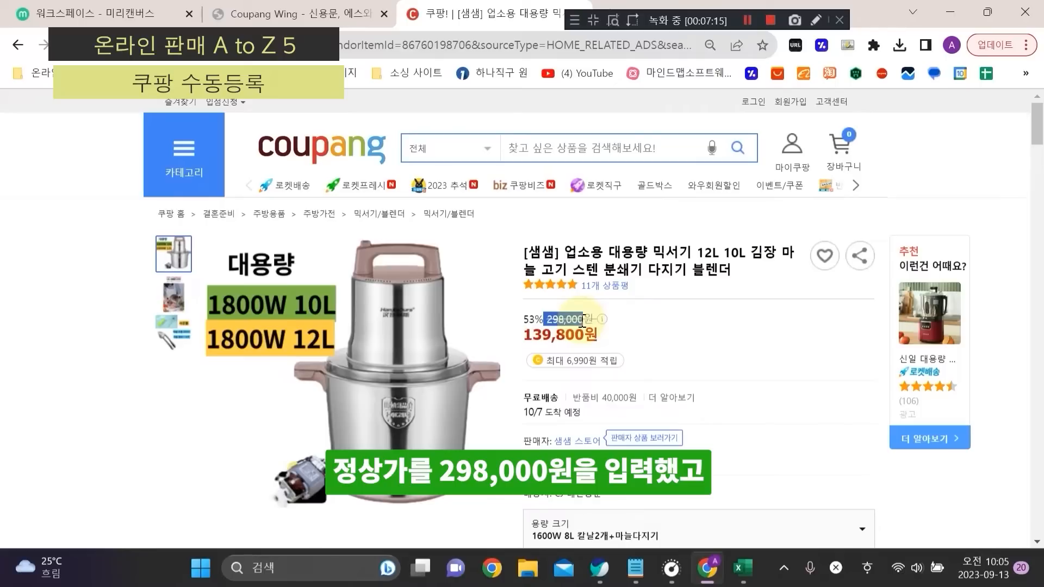
{"action": "left_click", "coordinate": [520, 338]}
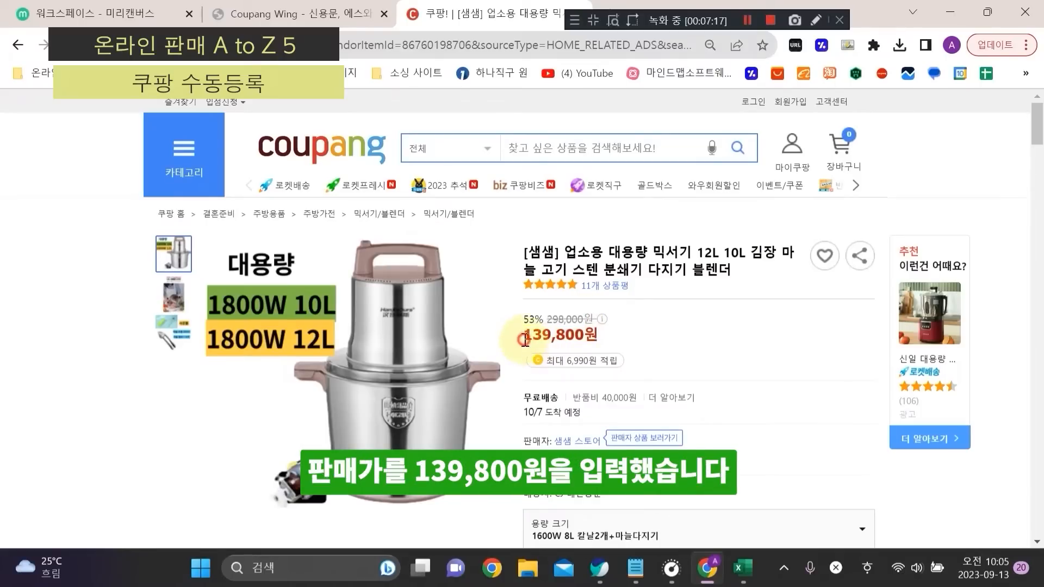
{"action": "left_click_drag", "start_coordinate": [520, 339], "coordinate": [588, 325]}
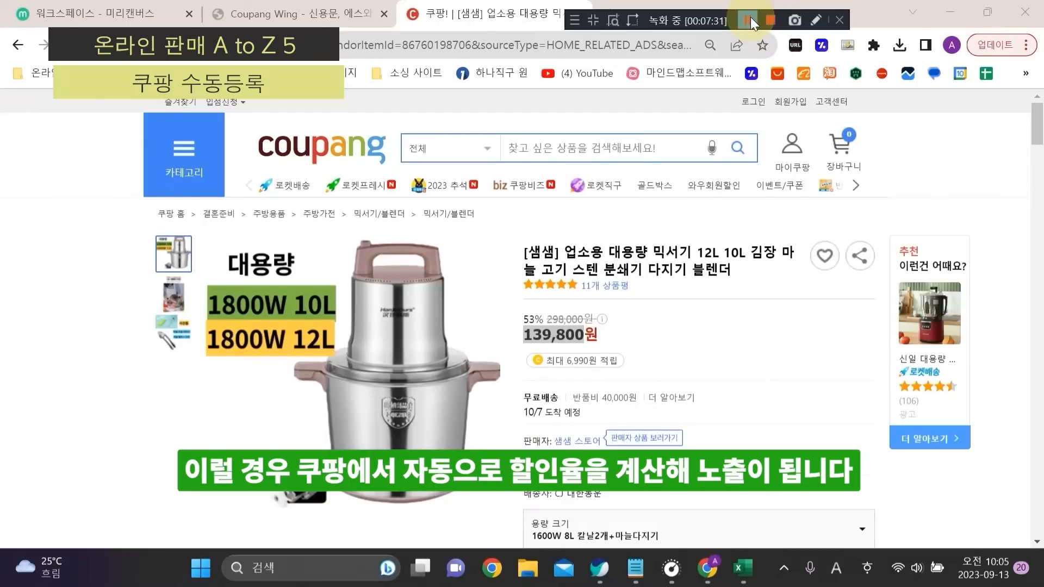
{"action": "left_click_drag", "start_coordinate": [521, 322], "coordinate": [545, 318]}
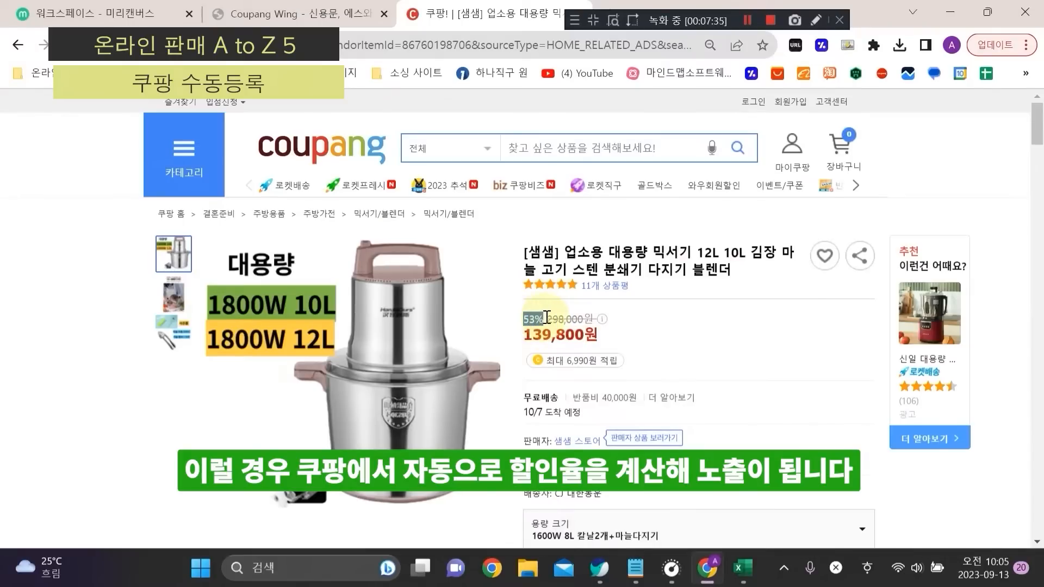
{"action": "left_click", "coordinate": [599, 332]}
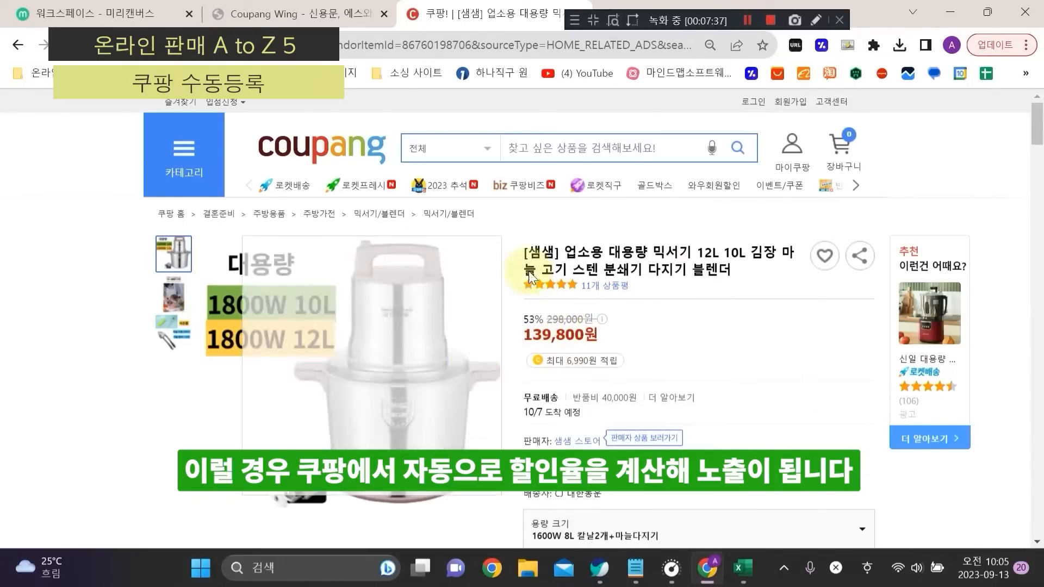
Step: Switch back to the Coupang Wing form and set the option section to 옵션 상품등록
{"action": "left_click", "coordinate": [748, 20]}
{"action": "left_click", "coordinate": [748, 20]}
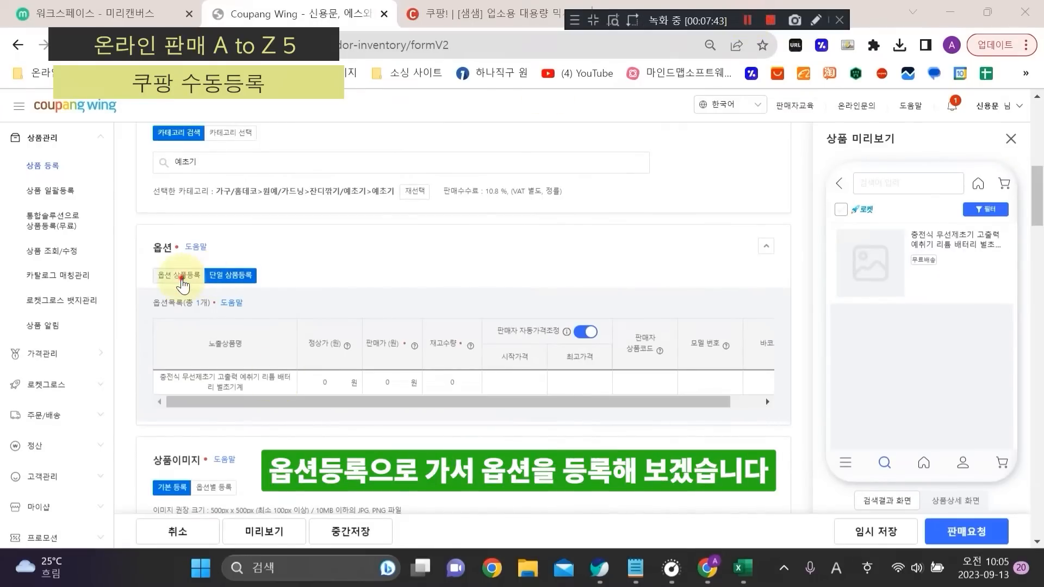
{"action": "left_click", "coordinate": [182, 282]}
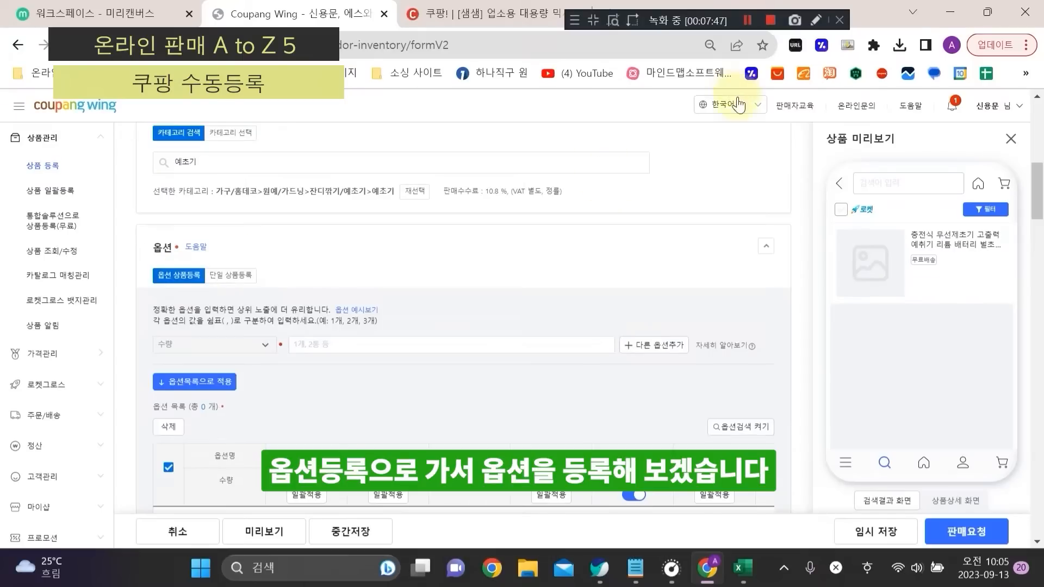
{"action": "left_click", "coordinate": [750, 19]}
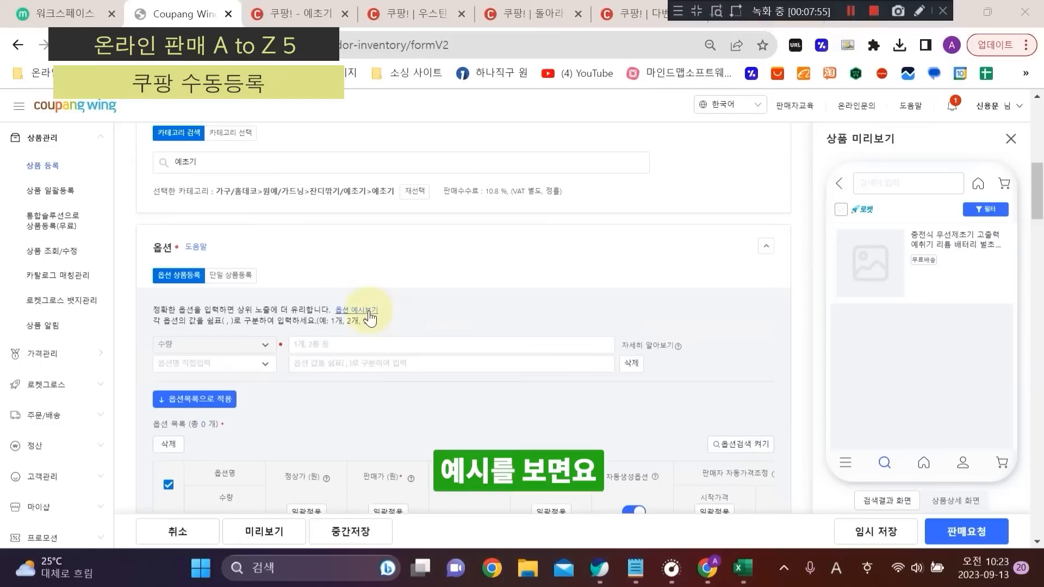
Step: Open the option entry example (옵션 예시보기), read how option names and values are entered, and close it
{"action": "left_click", "coordinate": [369, 311]}
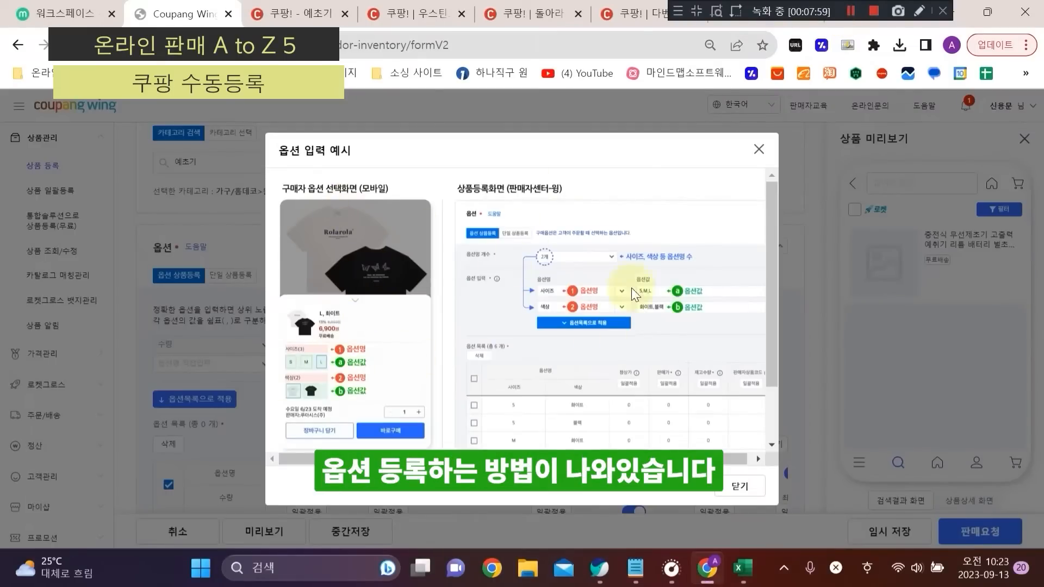
{"action": "scroll", "coordinate": [647, 279], "scroll_direction": "down", "scroll_amount": 1}
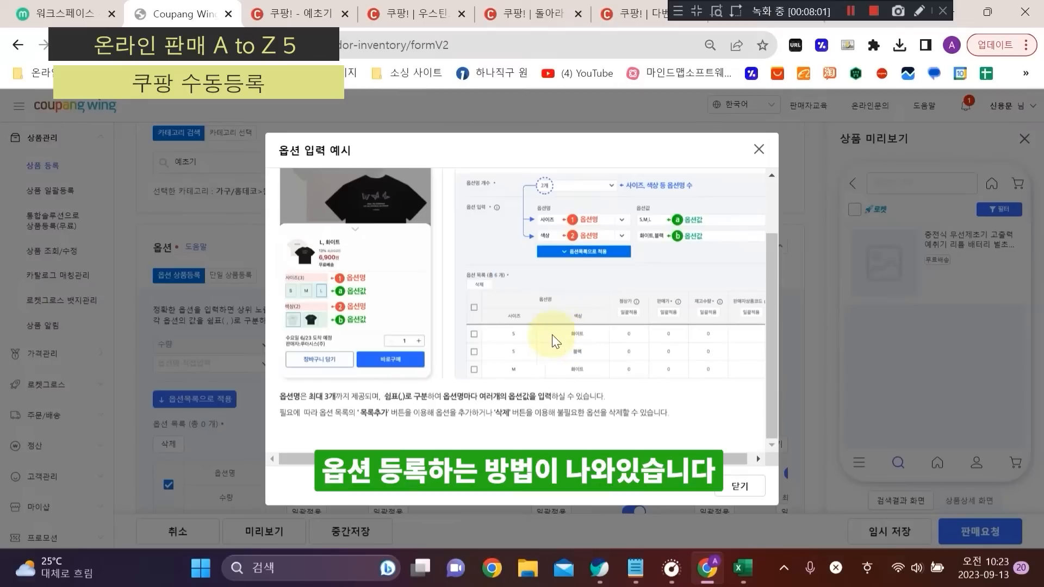
{"action": "left_click", "coordinate": [740, 487]}
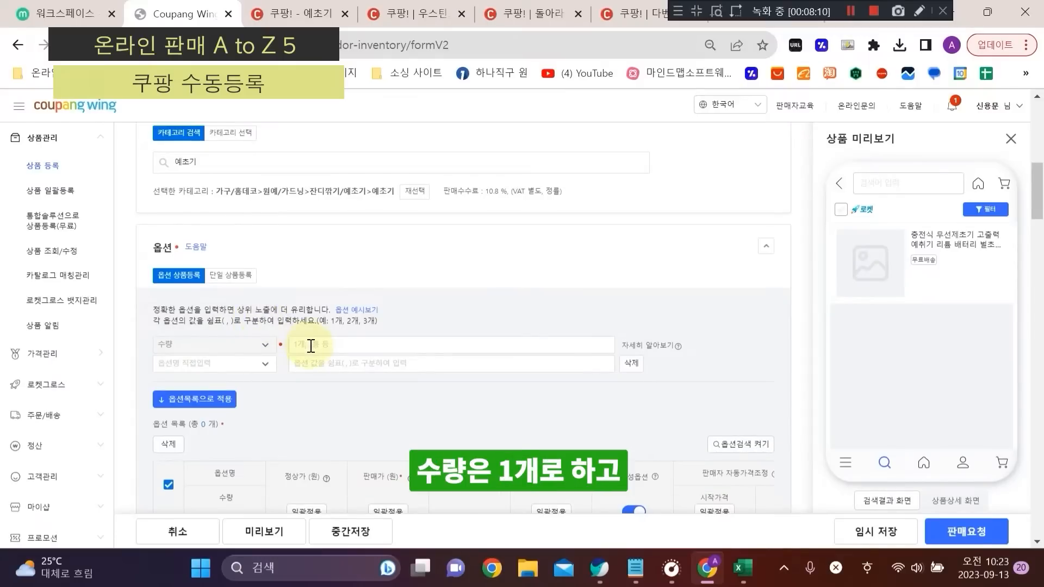
Step: Set the 수량 option value to 1개 and name the second option 제품선택
{"action": "left_click", "coordinate": [311, 346]}
{"action": "type", "text": "1개"}
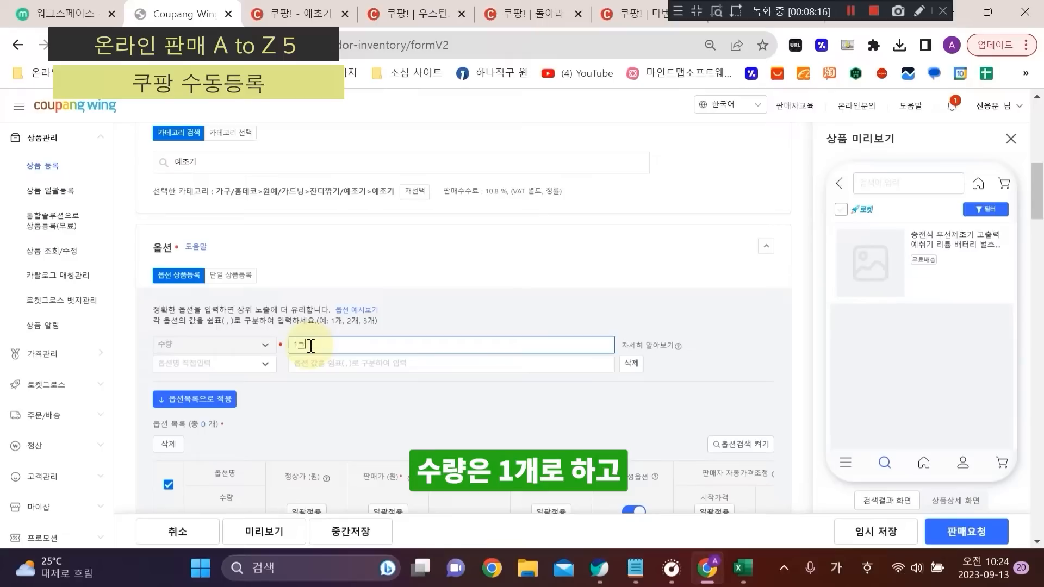
{"action": "left_click", "coordinate": [250, 362]}
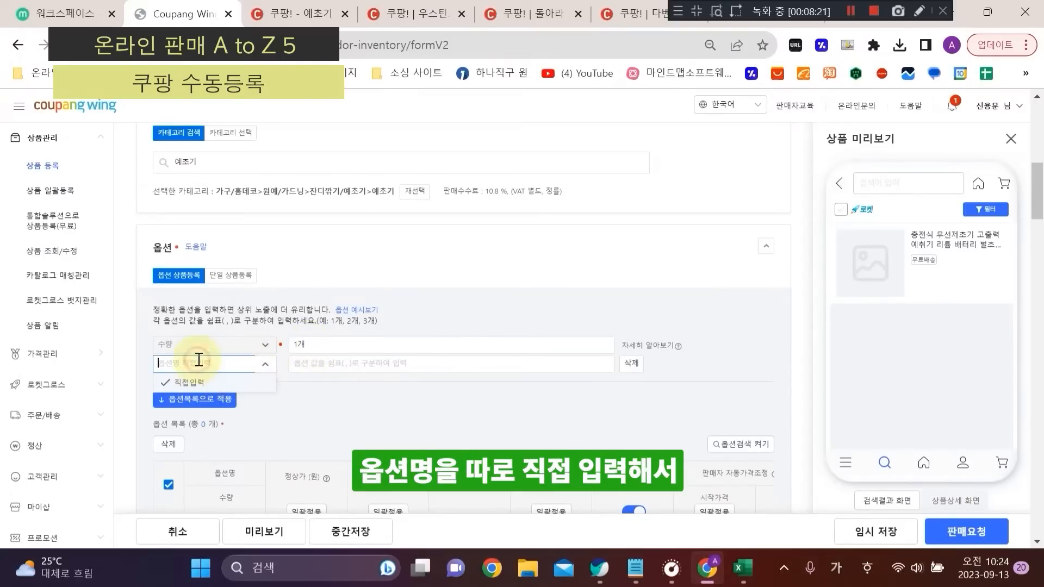
{"action": "type", "text": "제품"}
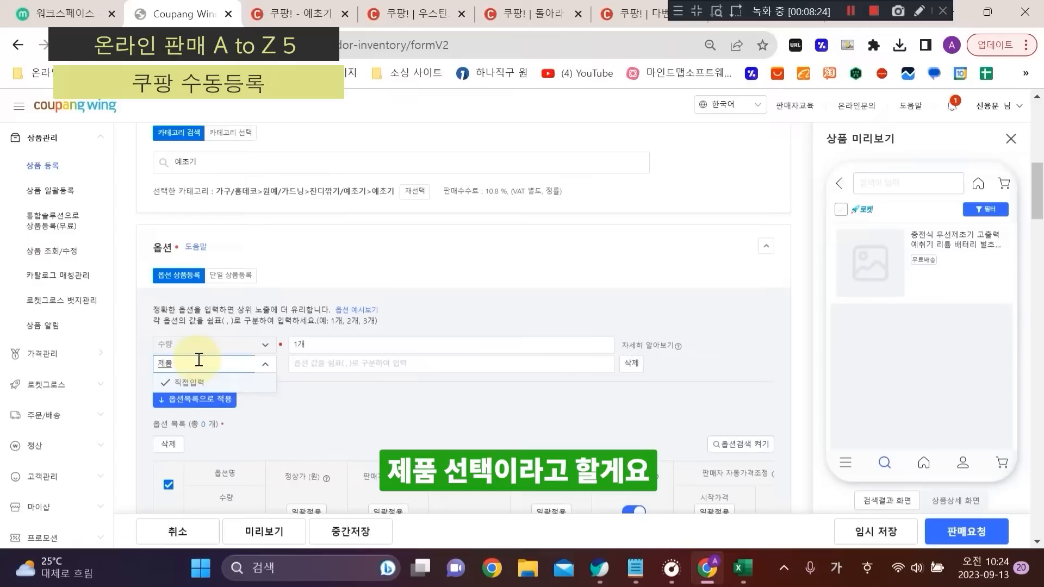
{"action": "type", "text": "선택"}
{"action": "left_click", "coordinate": [320, 396]}
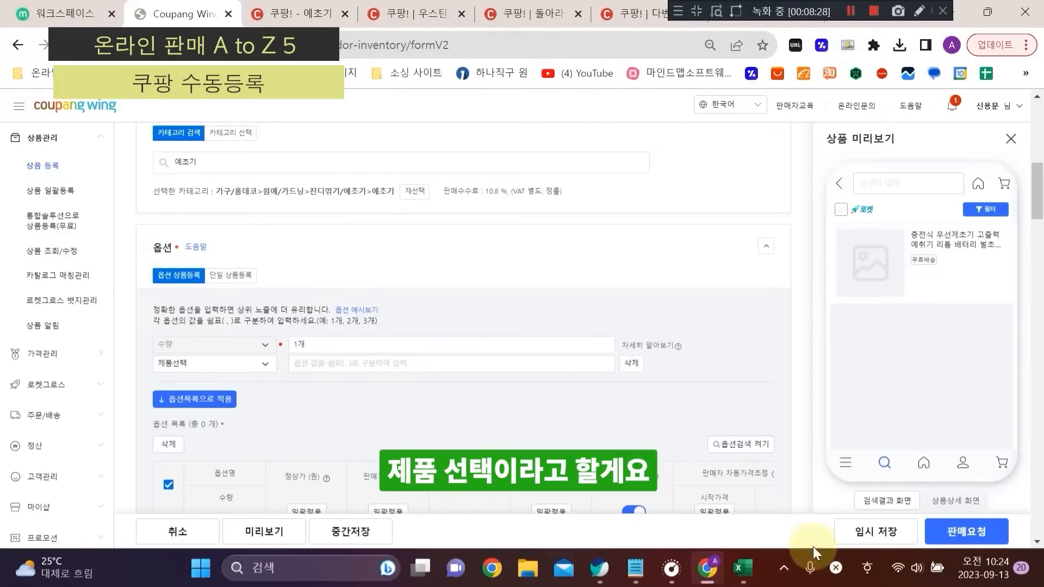
Step: Copy the option values 48V, 88V and 188V from the Excel 수동업로드 sheet into 제품선택, comma-separated, and apply them to the option list
{"action": "left_click", "coordinate": [743, 568]}
{"action": "left_click_drag", "start_coordinate": [419, 338], "coordinate": [401, 373]}
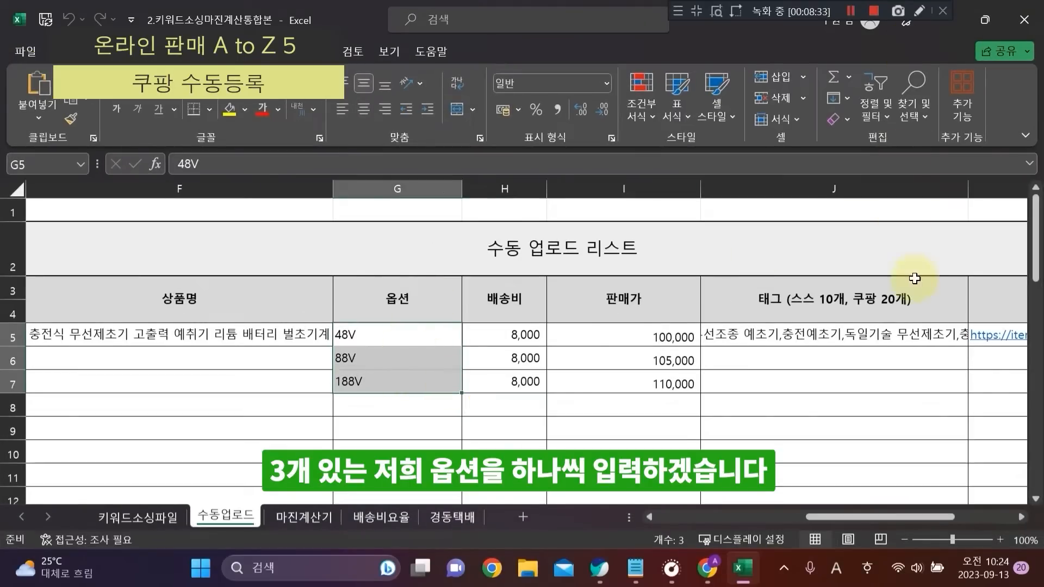
{"action": "left_click", "coordinate": [851, 14]}
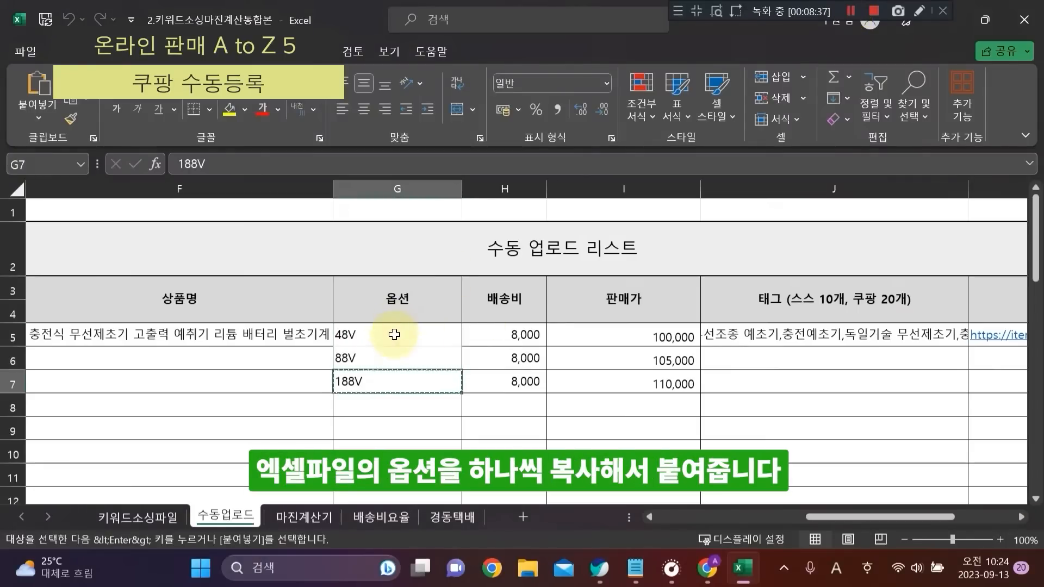
{"action": "left_click_drag", "start_coordinate": [394, 334], "coordinate": [380, 380]}
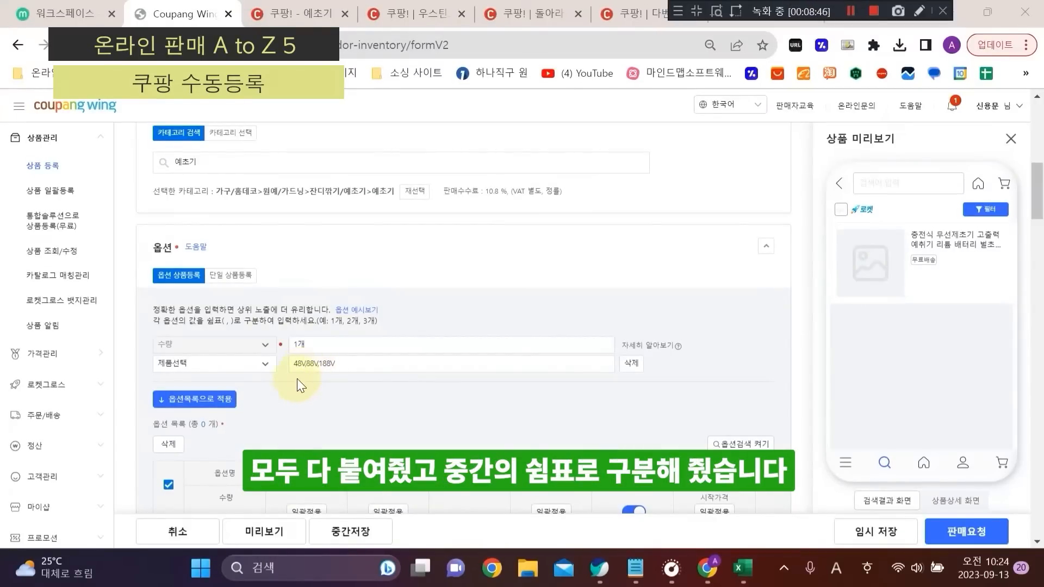
{"action": "scroll", "coordinate": [301, 389], "scroll_direction": "down", "scroll_amount": 3}
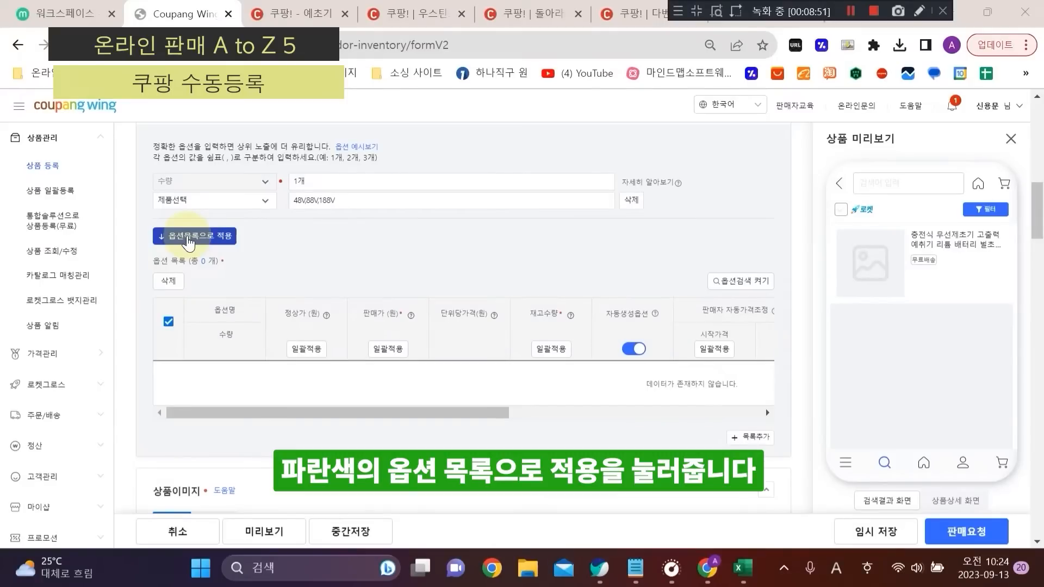
{"action": "left_click", "coordinate": [187, 240]}
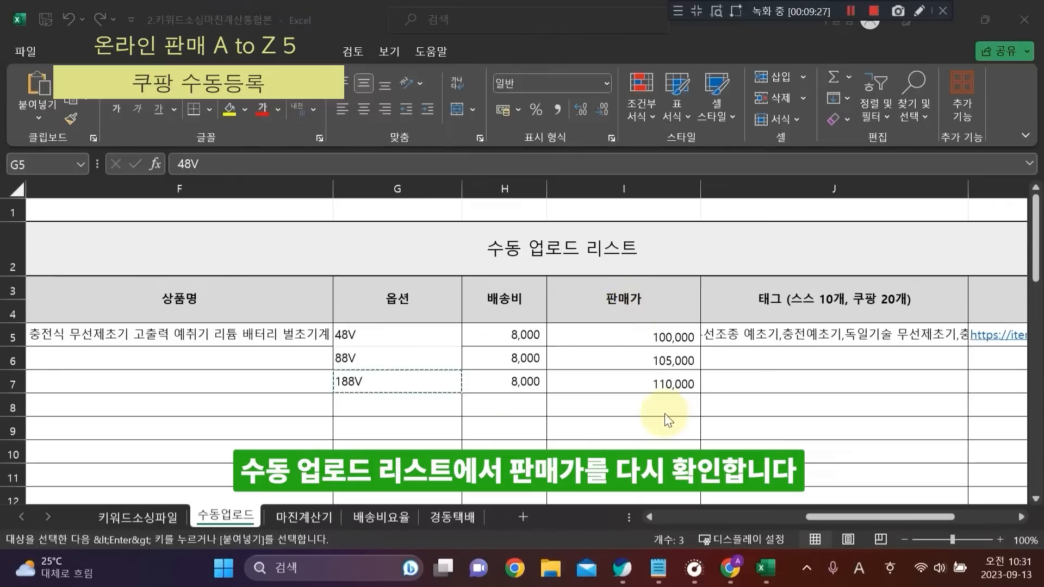
Step: Check the 판매가 column in Excel and set the sale prices to 100,000 for 48V, 105,000 for 88V and 110,000 for 188V
{"action": "left_click", "coordinate": [654, 392]}
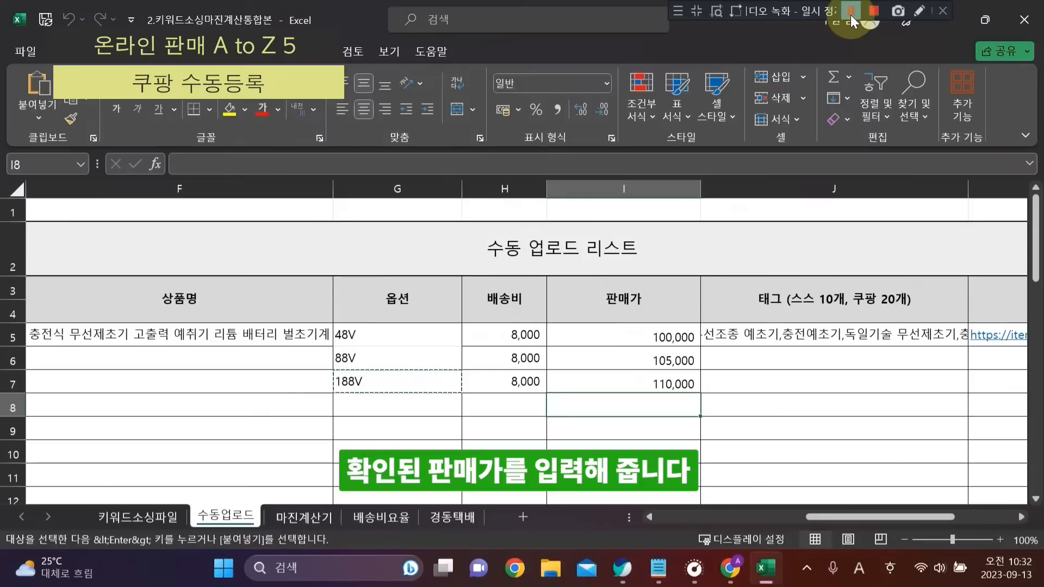
{"action": "left_click", "coordinate": [851, 13]}
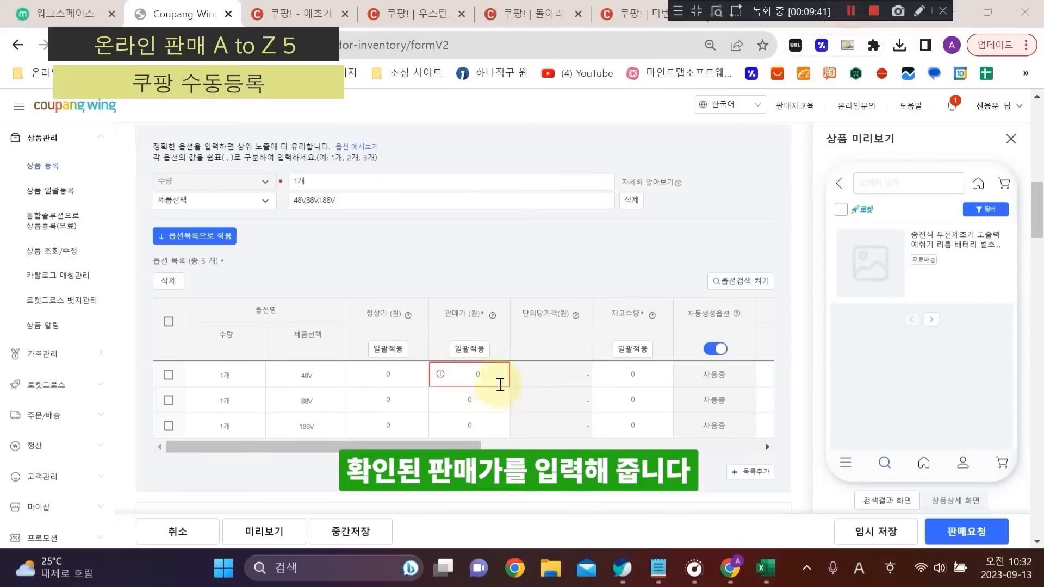
{"action": "left_click_drag", "start_coordinate": [490, 375], "coordinate": [461, 376]}
{"action": "type", "text": "100000"}
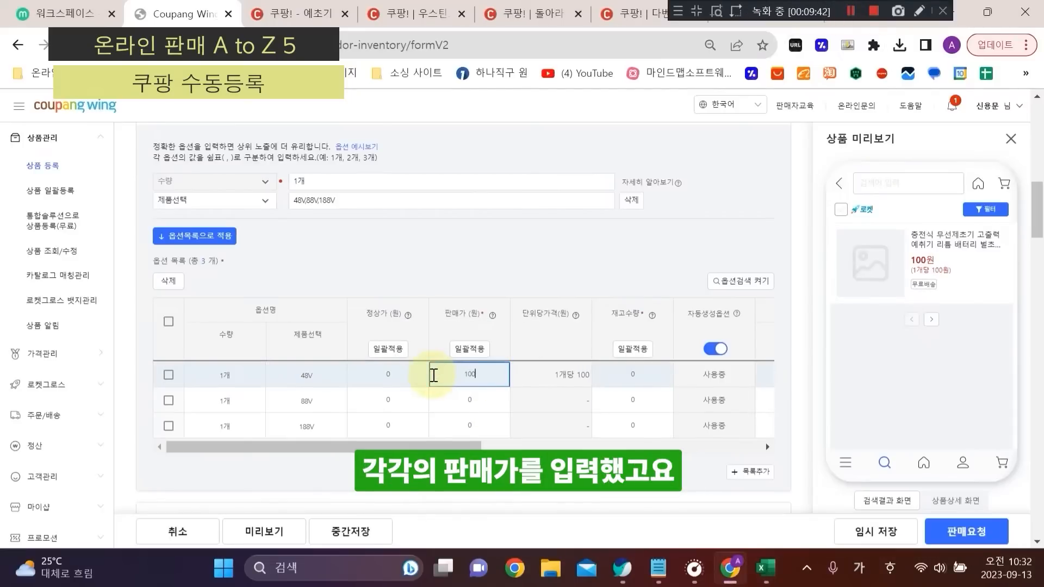
{"action": "left_click", "coordinate": [436, 400]}
{"action": "type", "text": "1050000"}
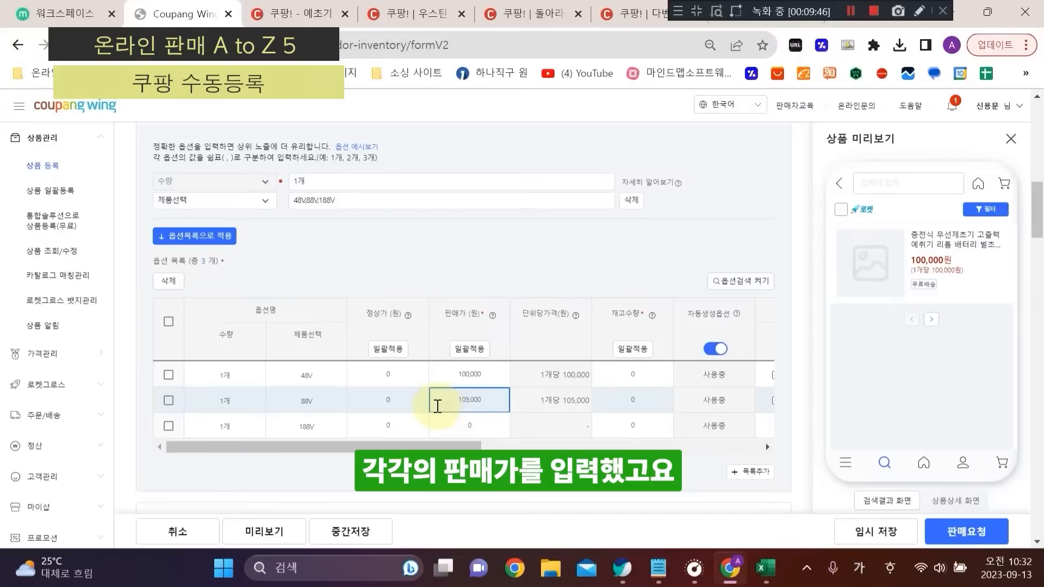
{"action": "left_click", "coordinate": [464, 423]}
{"action": "type", "text": "110,000"}
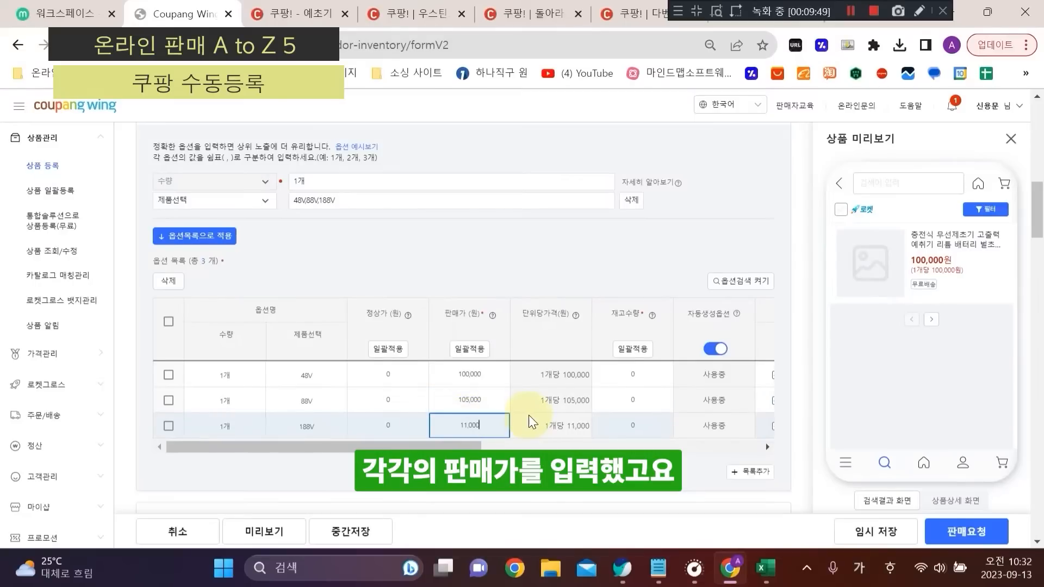
{"action": "left_click", "coordinate": [519, 447]}
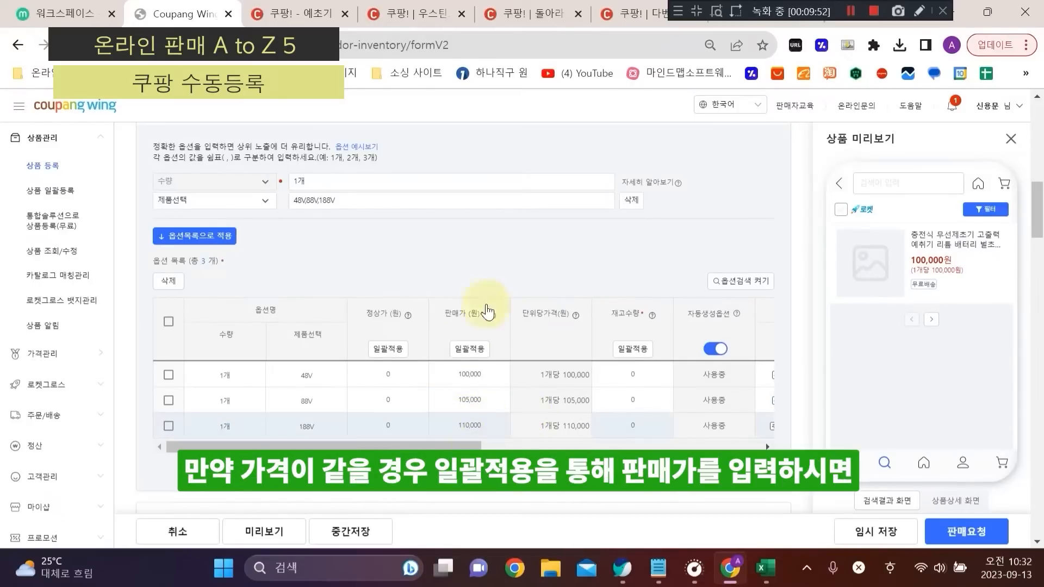
Step: Open the bulk entry for 판매가 to see how one price is applied to all options, and close it without entering a price
{"action": "left_click", "coordinate": [471, 351]}
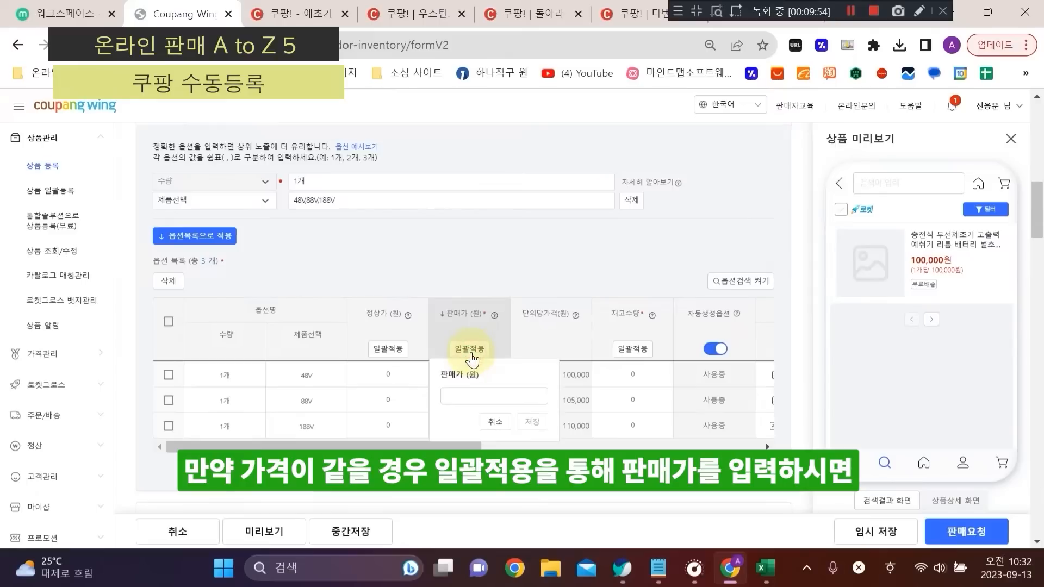
{"action": "left_click", "coordinate": [461, 396]}
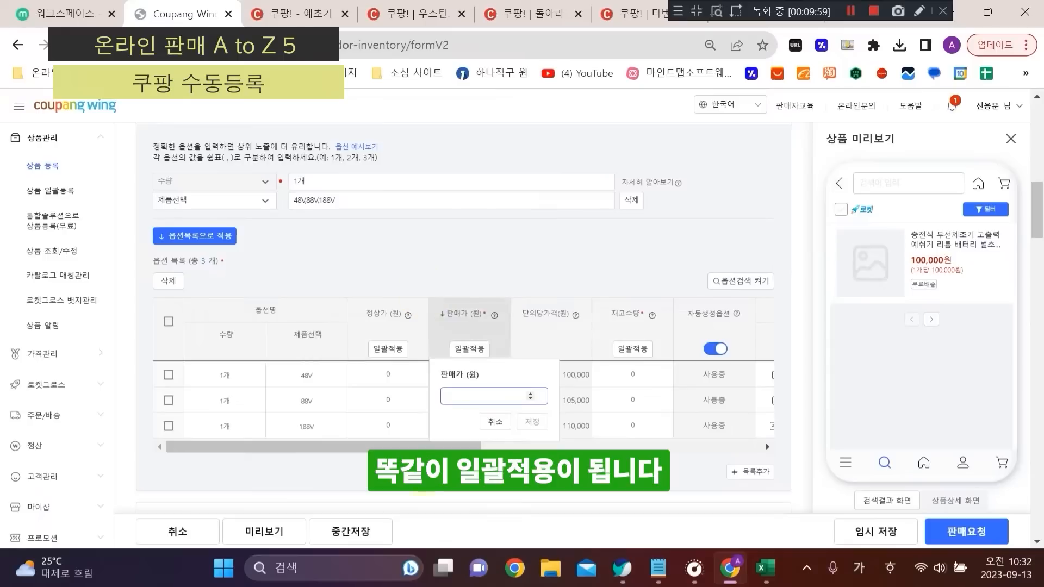
{"action": "left_click", "coordinate": [535, 472]}
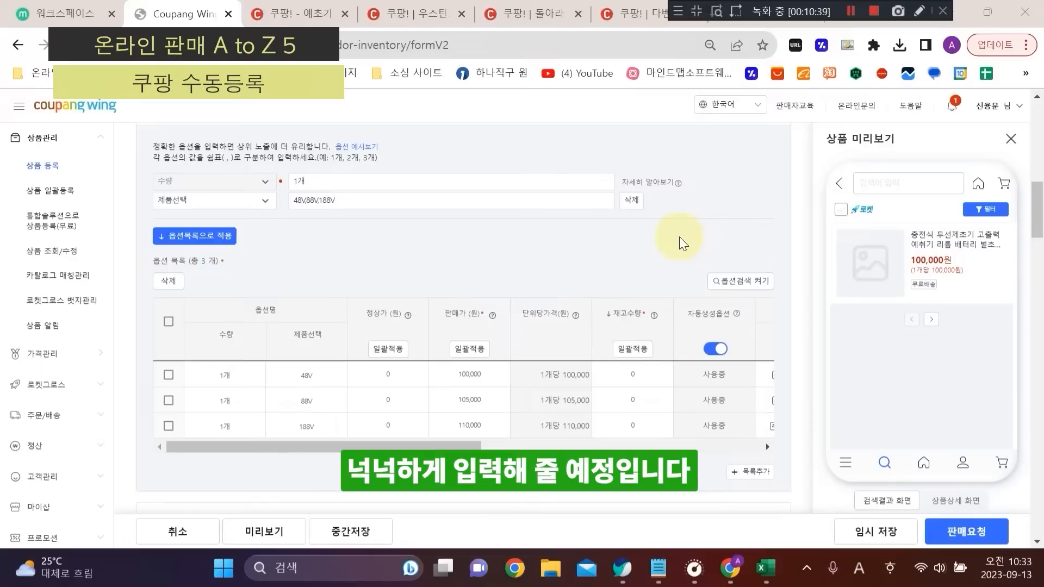
Step: Select all three options and set their 재고수량 to 1000 in bulk
{"action": "left_click", "coordinate": [168, 322]}
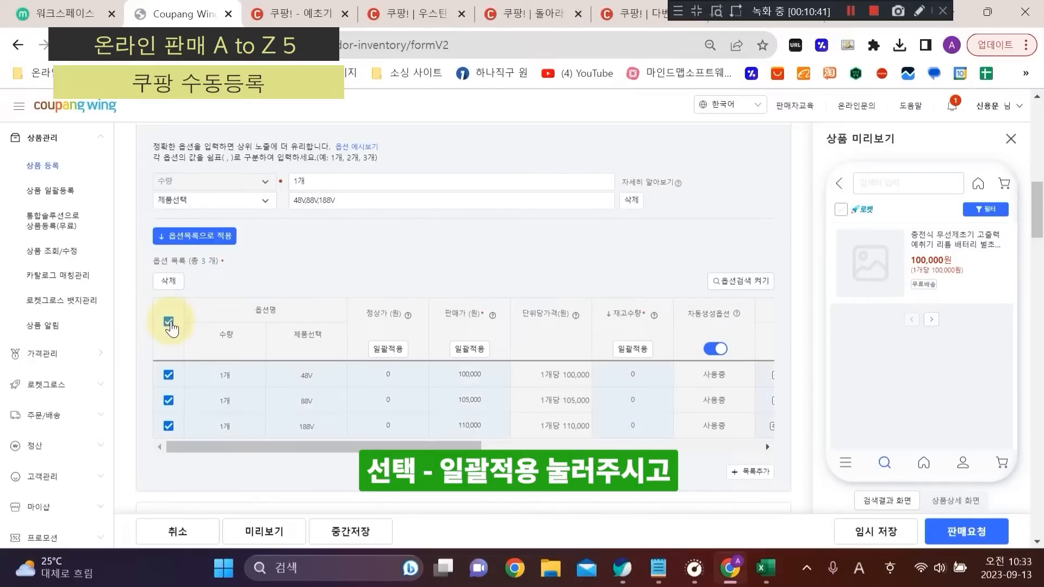
{"action": "left_click", "coordinate": [632, 349]}
{"action": "left_click", "coordinate": [638, 393]}
{"action": "type", "text": "1000"}
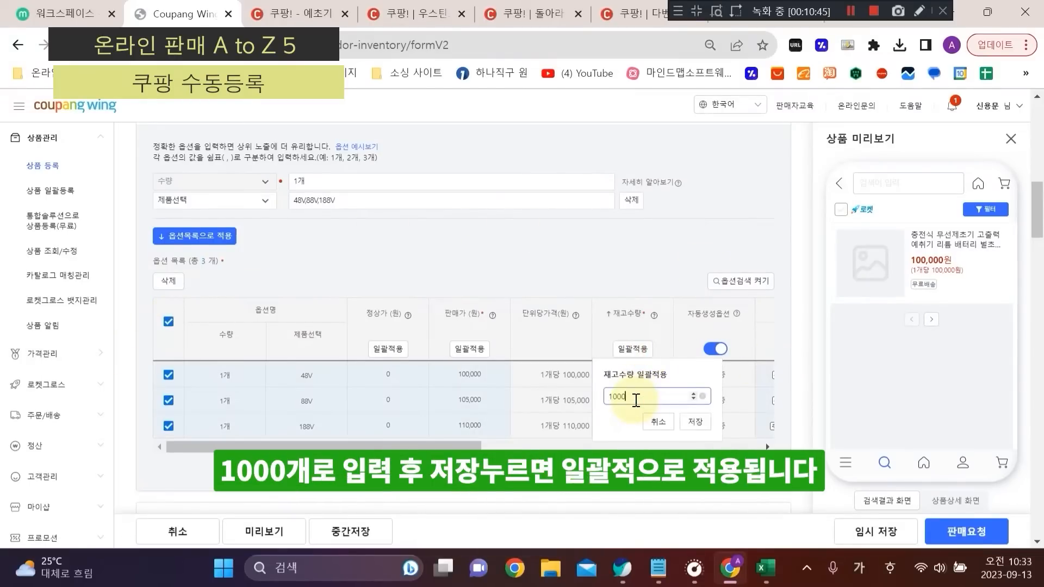
{"action": "left_click", "coordinate": [696, 422]}
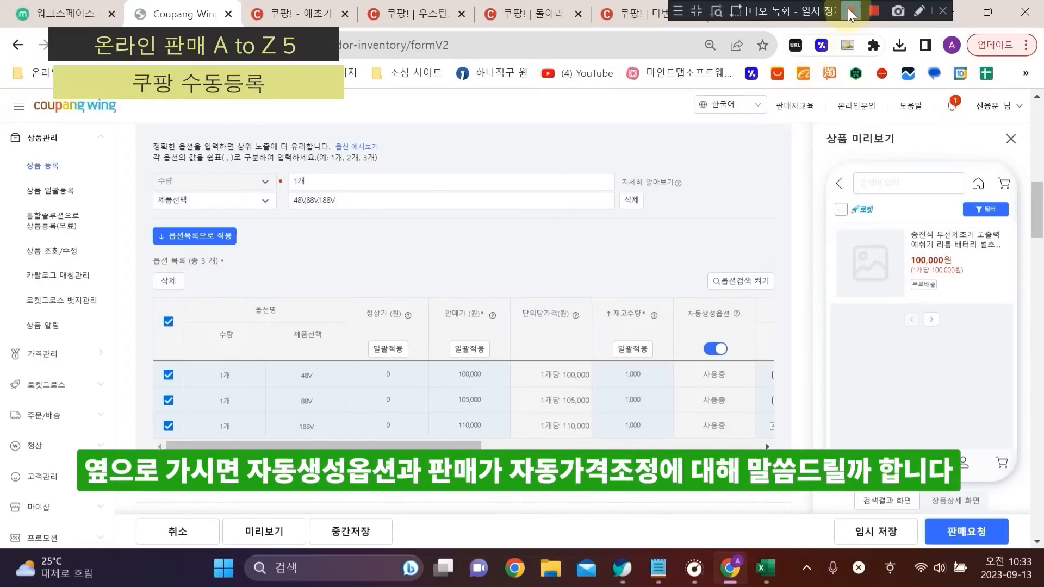
Step: Read the explanation of 자동생성옵션 in the option list and switch the feature off
{"action": "left_click_drag", "start_coordinate": [419, 446], "coordinate": [580, 449]}
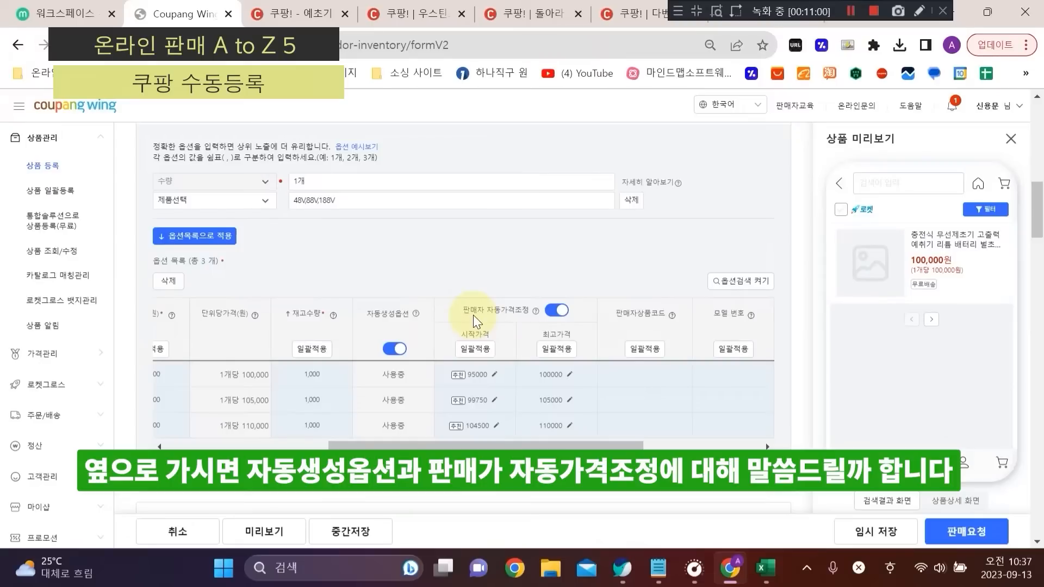
{"action": "left_click", "coordinate": [416, 314]}
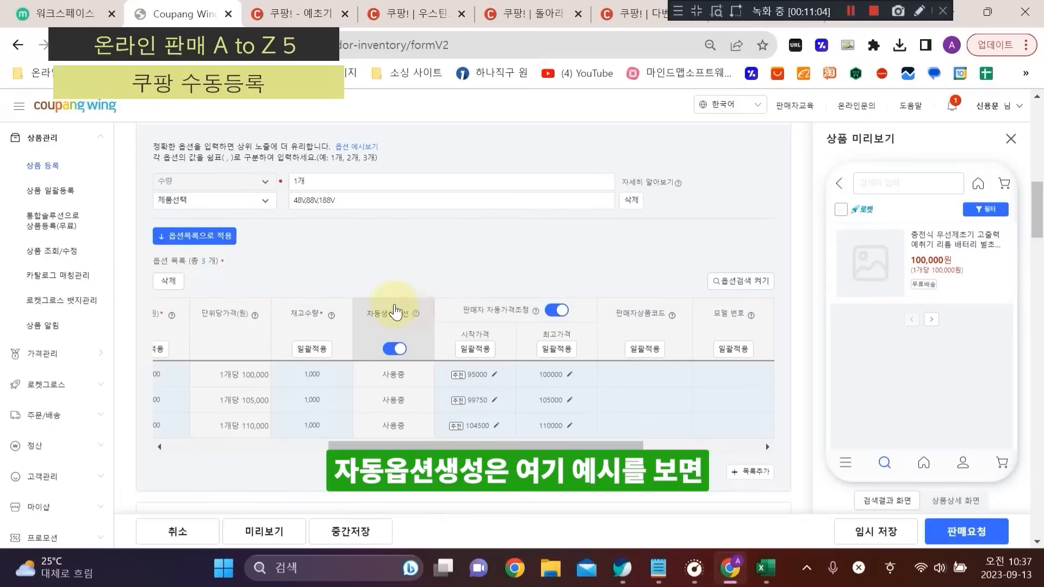
{"action": "left_click", "coordinate": [339, 288]}
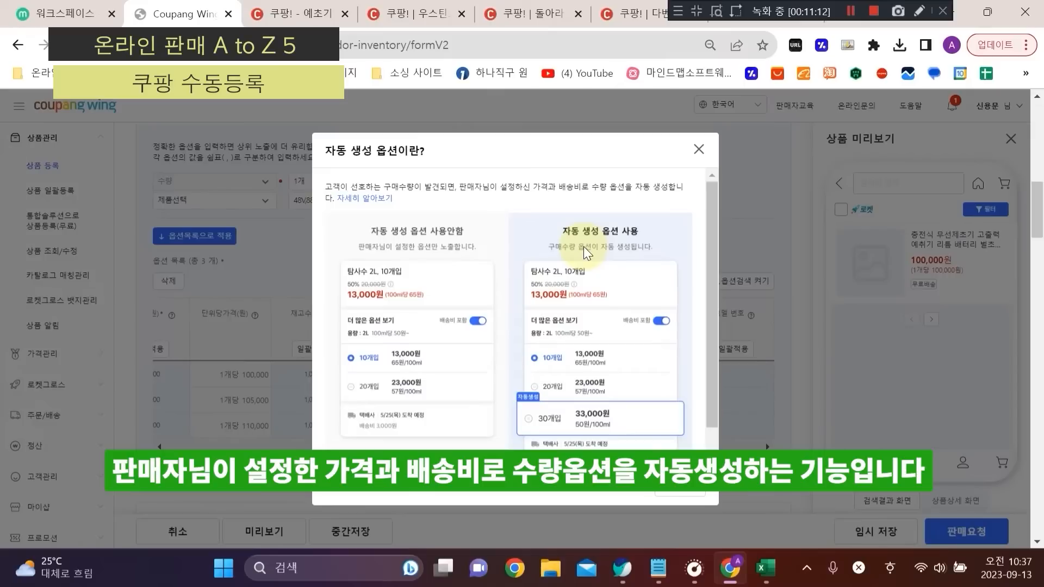
{"action": "left_click", "coordinate": [378, 199]}
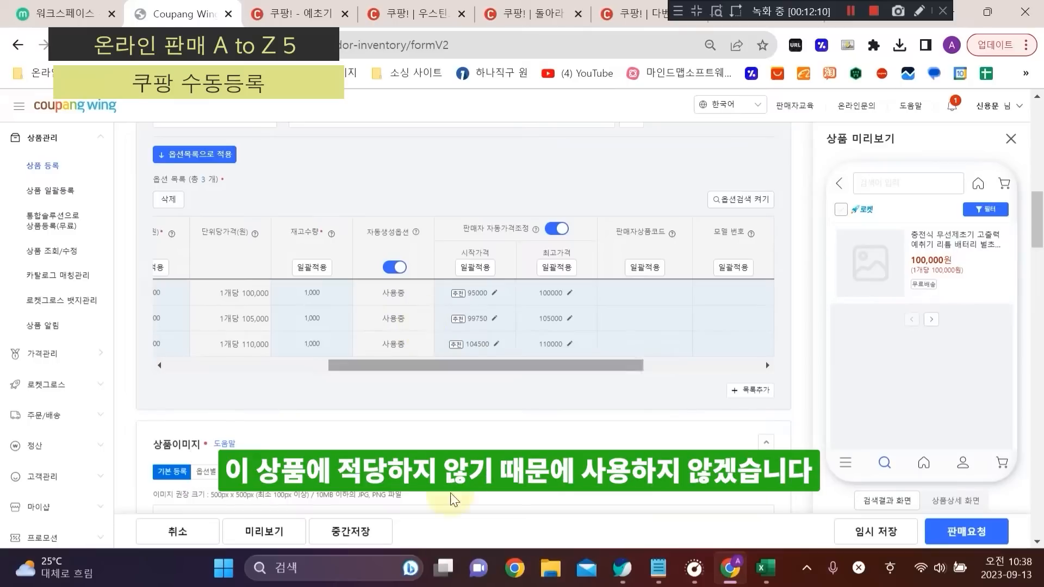
{"action": "left_click", "coordinate": [390, 268]}
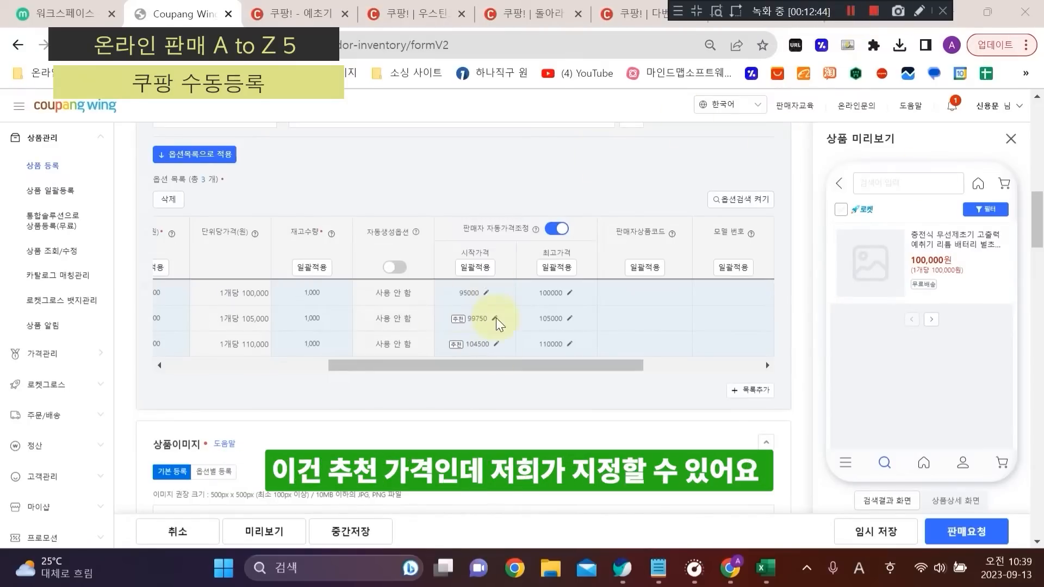
Step: Check the editable 시작가격 of the 48V option and switch off 판매자 자동가격조정
{"action": "left_click", "coordinate": [463, 294]}
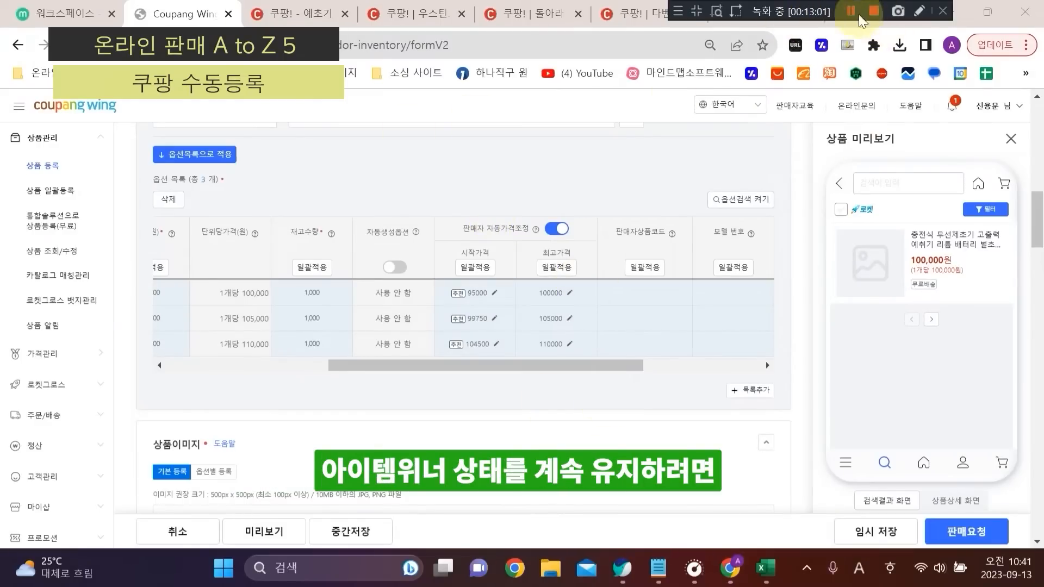
{"action": "left_click", "coordinate": [857, 16]}
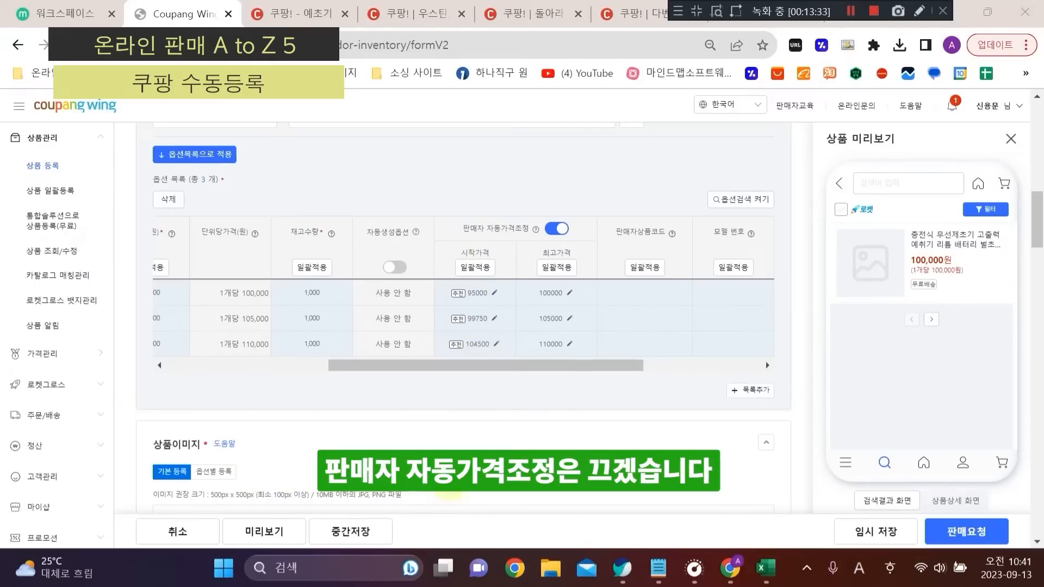
{"action": "left_click", "coordinate": [553, 230]}
{"action": "left_click_drag", "start_coordinate": [565, 365], "coordinate": [507, 368]}
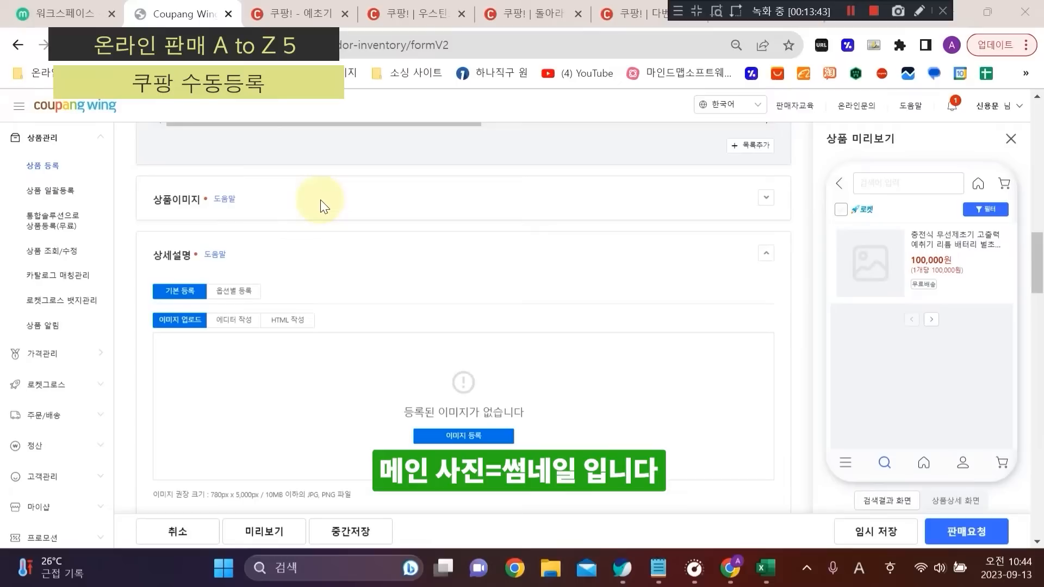
Step: Expand the 상품이미지 section, look at its 옵션별 등록 layout, and set it to 기본 등록
{"action": "left_click", "coordinate": [772, 200]}
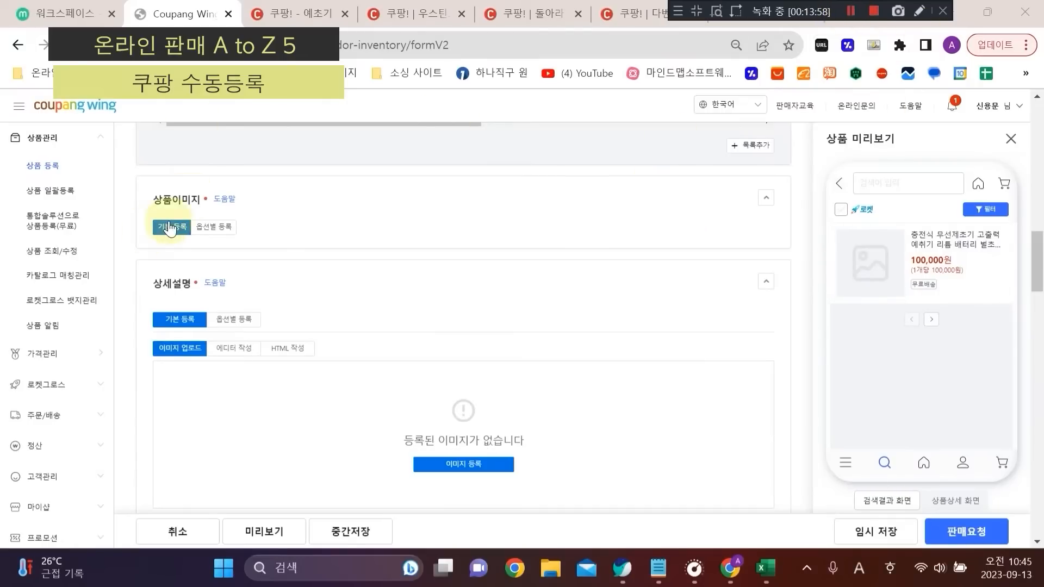
{"action": "left_click", "coordinate": [208, 229]}
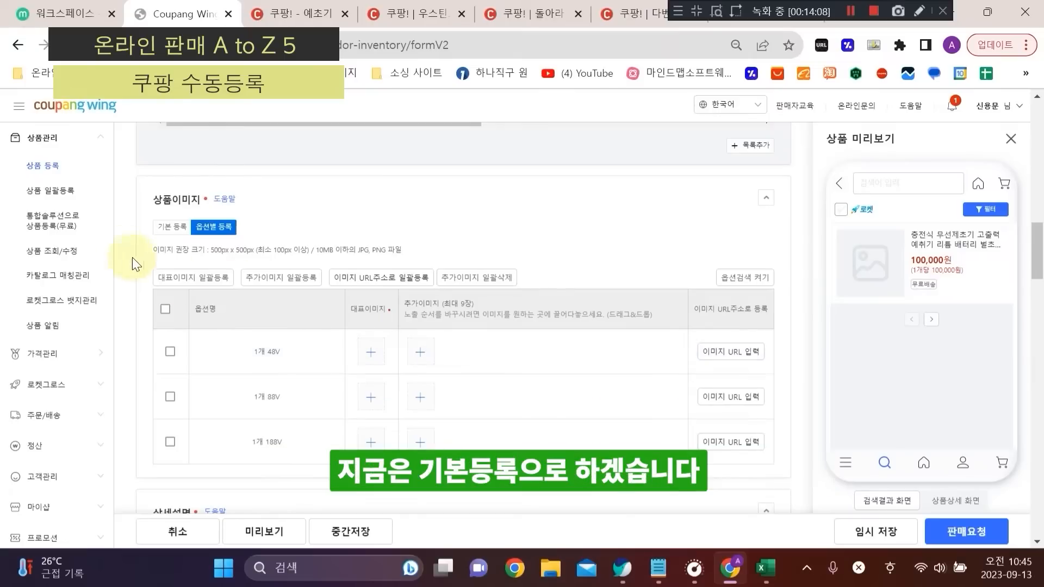
{"action": "left_click", "coordinate": [161, 227]}
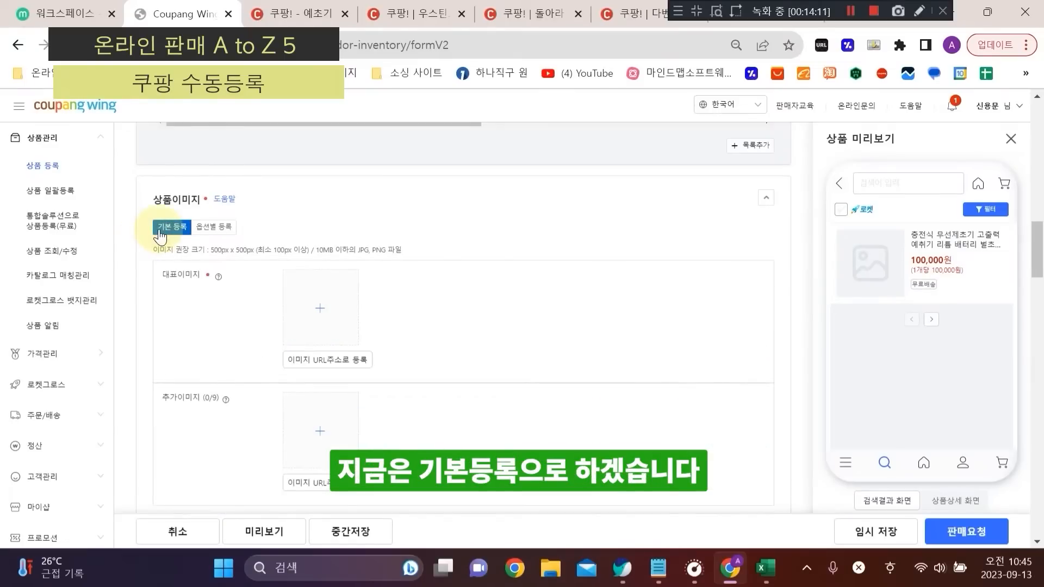
Step: Upload the 썸네일 image file as the product's 대표이미지
{"action": "left_click", "coordinate": [317, 310]}
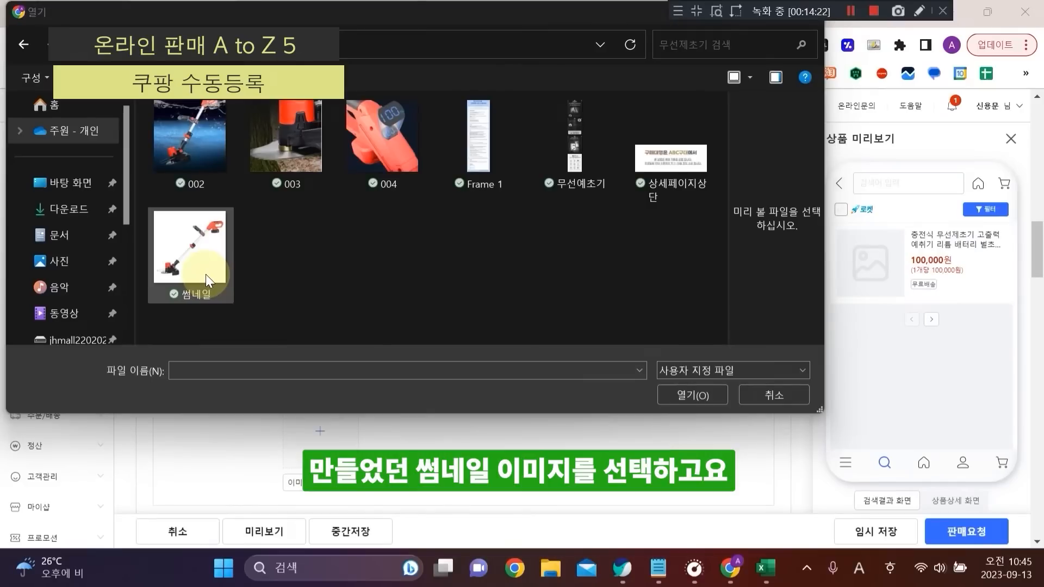
{"action": "double_click", "coordinate": [206, 274]}
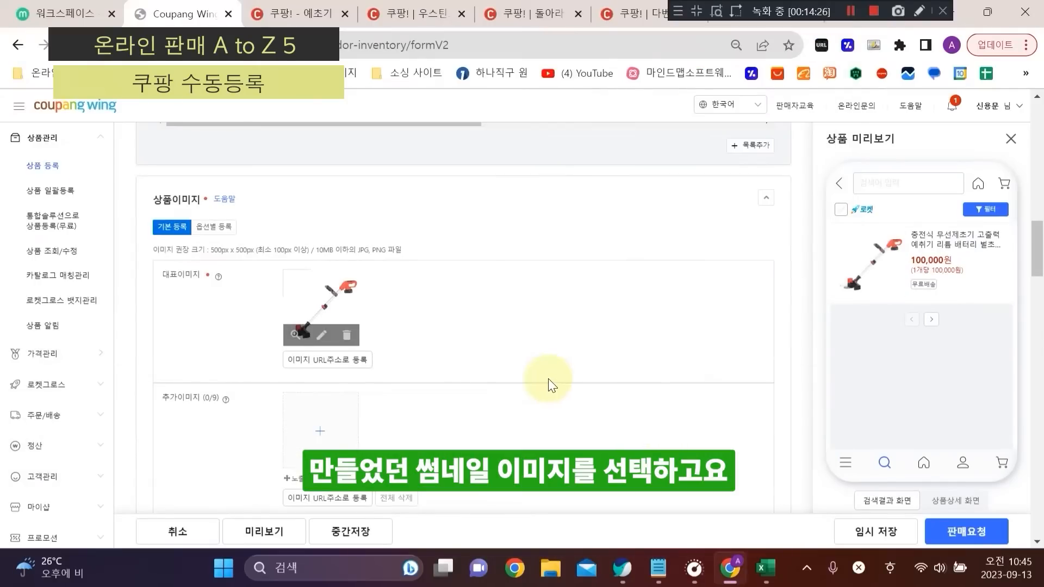
{"action": "scroll", "coordinate": [354, 374], "scroll_direction": "down", "scroll_amount": 2}
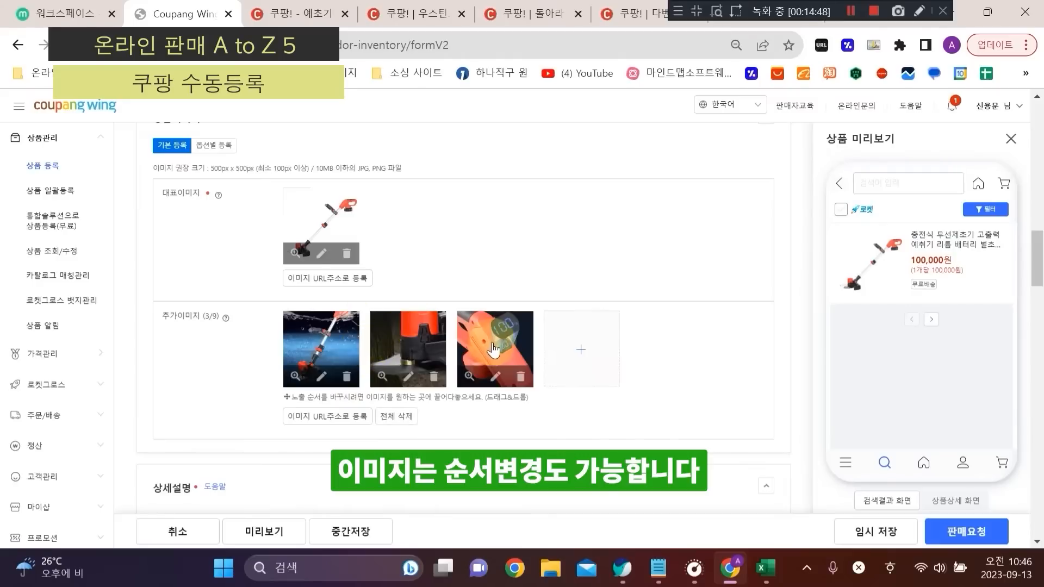
Step: Swap the first and third 추가이미지 so the handle close-up comes first, and make an interim save (중간저장) of the form
{"action": "left_click_drag", "start_coordinate": [494, 338], "coordinate": [374, 357]}
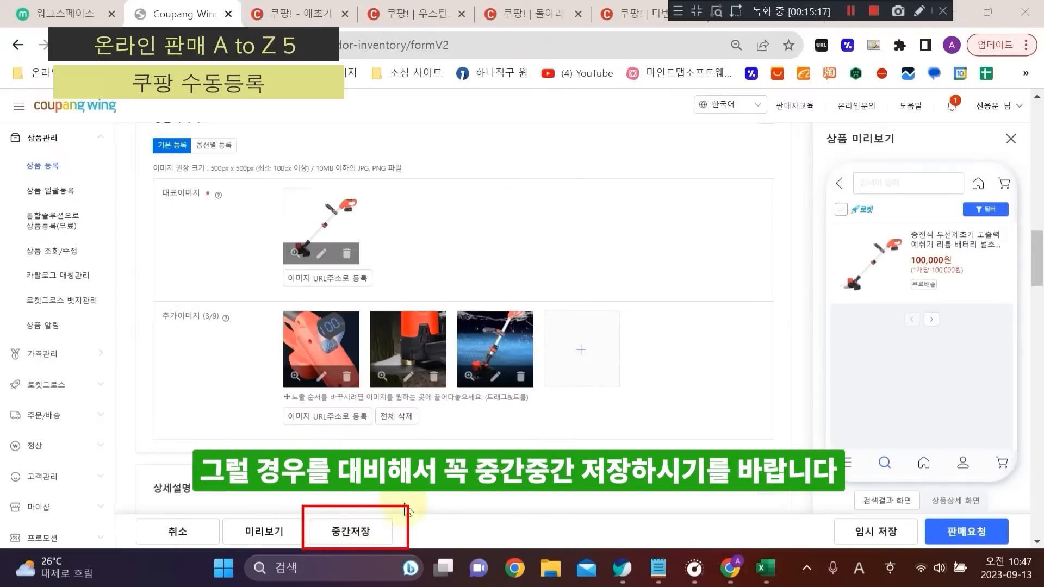
{"action": "left_click", "coordinate": [345, 536]}
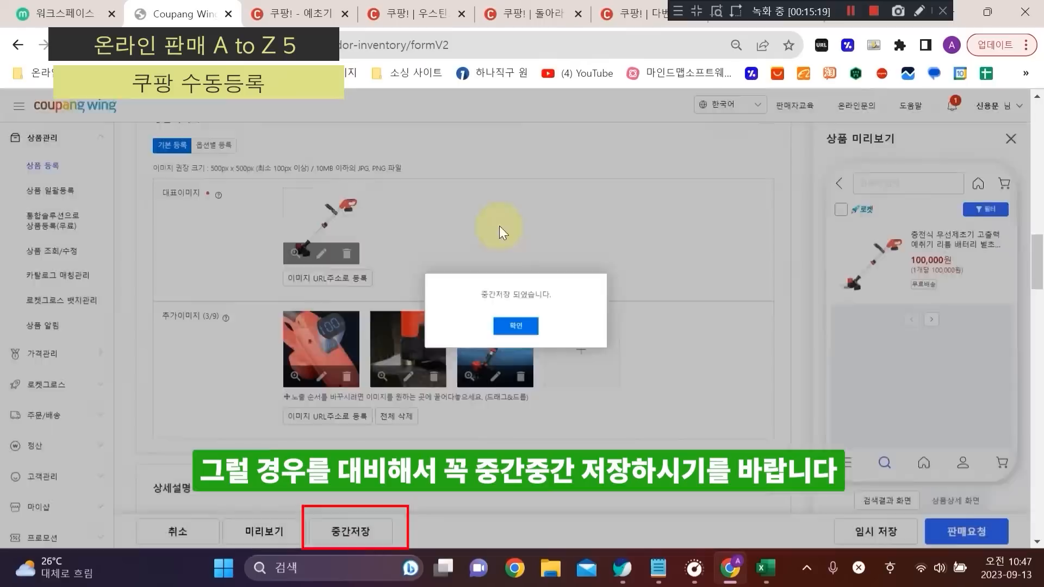
{"action": "left_click", "coordinate": [516, 329]}
Step: Look over the product name, category, option and image entries already filled in on the registration form
{"action": "scroll", "coordinate": [501, 392], "scroll_direction": "up", "scroll_amount": 15}
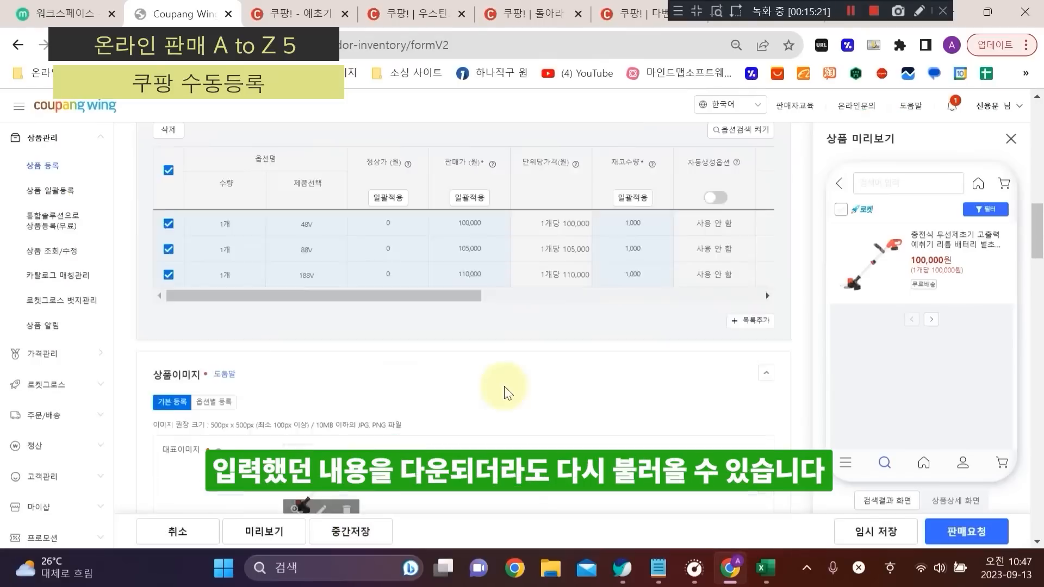
{"action": "scroll", "coordinate": [455, 405], "scroll_direction": "up", "scroll_amount": 3}
{"action": "scroll", "coordinate": [396, 361], "scroll_direction": "down", "scroll_amount": 20}
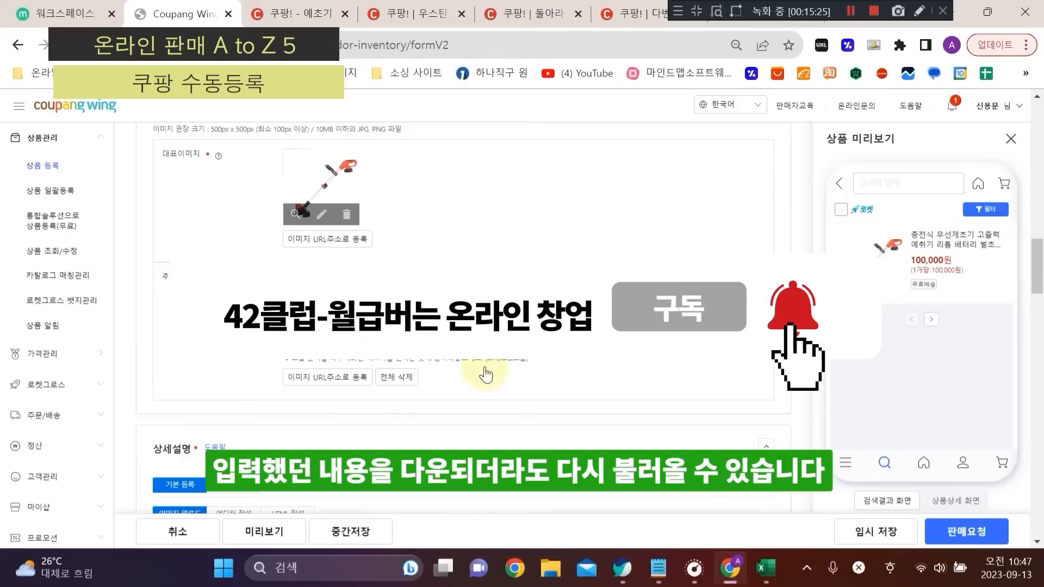
{"action": "scroll", "coordinate": [435, 404], "scroll_direction": "up", "scroll_amount": 15}
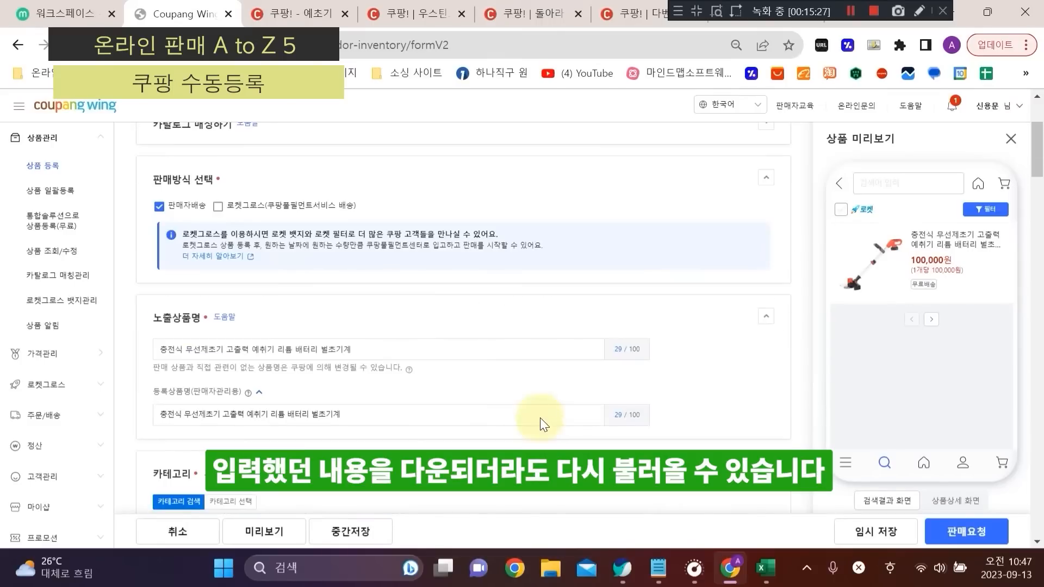
{"action": "scroll", "coordinate": [472, 354], "scroll_direction": "up", "scroll_amount": 4}
{"action": "scroll", "coordinate": [473, 358], "scroll_direction": "down", "scroll_amount": 20}
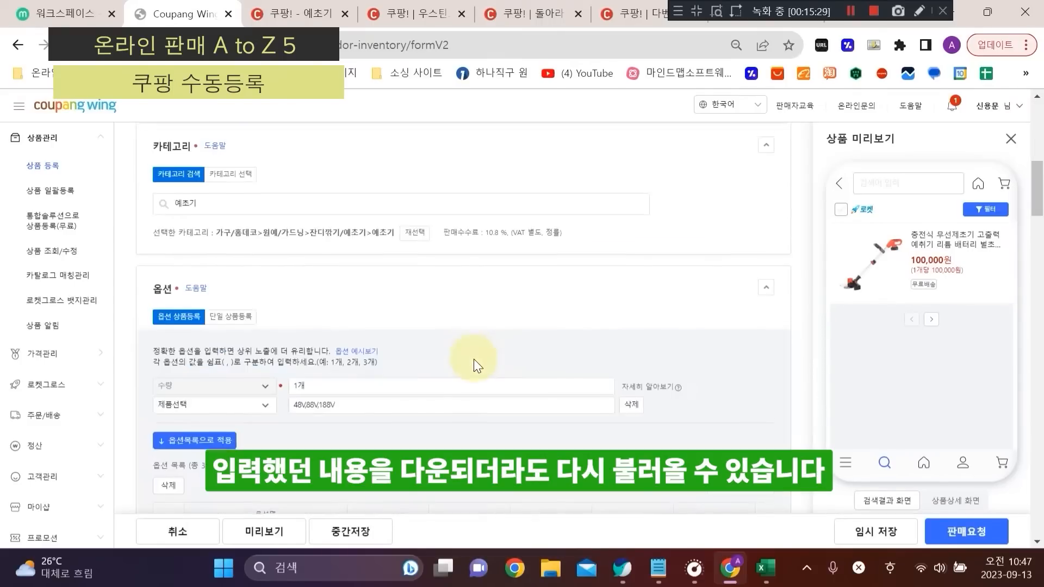
{"action": "scroll", "coordinate": [490, 261], "scroll_direction": "down", "scroll_amount": 2}
{"action": "scroll", "coordinate": [509, 171], "scroll_direction": "up", "scroll_amount": 5}
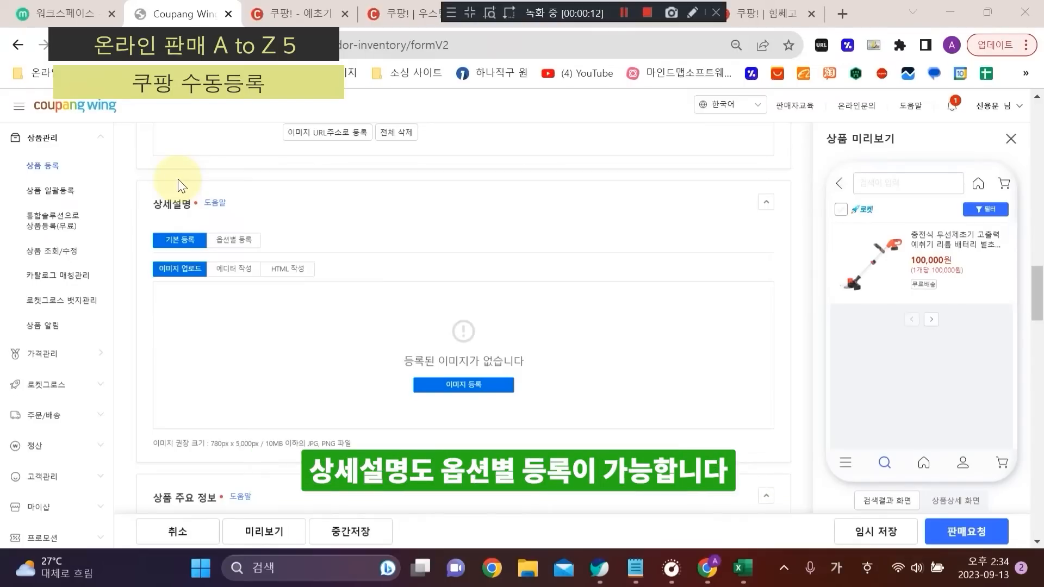
Step: Look at the 옵션별 등록 layout of the 상세설명 section and return it to 기본 등록
{"action": "left_click", "coordinate": [240, 242]}
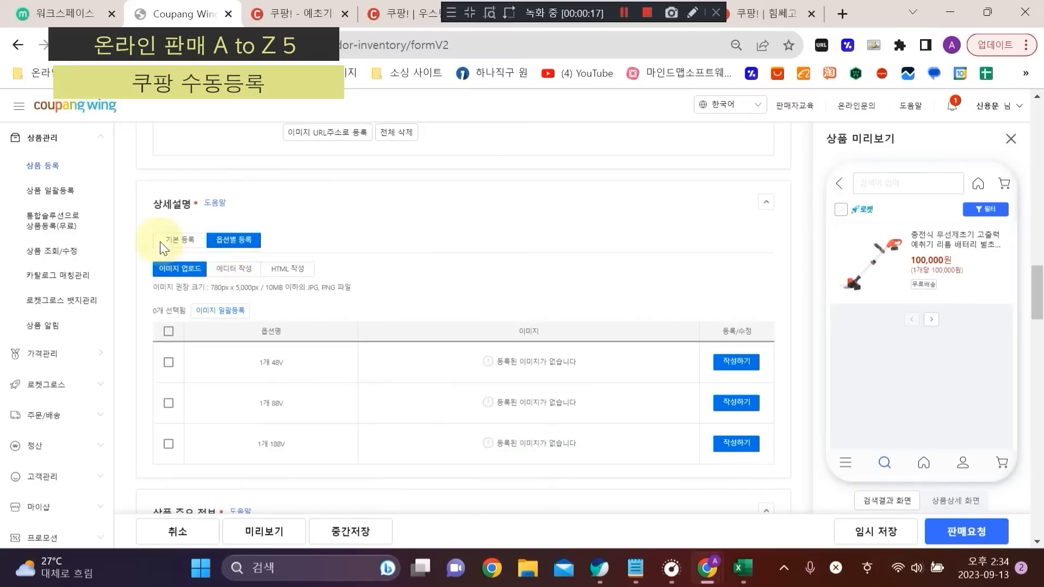
{"action": "left_click", "coordinate": [175, 250]}
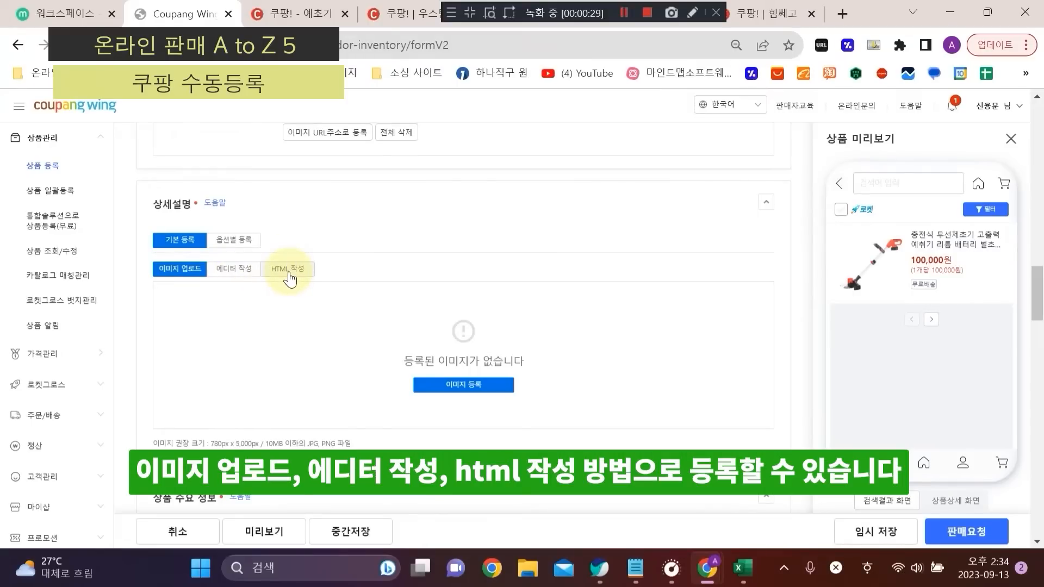
Step: Open the 에디터 작성 editor for the 상세설명 and preview its 리빙, 패션 의류, 패션 잡화, 뷰티 and 식품 templates without saving
{"action": "left_click", "coordinate": [245, 272]}
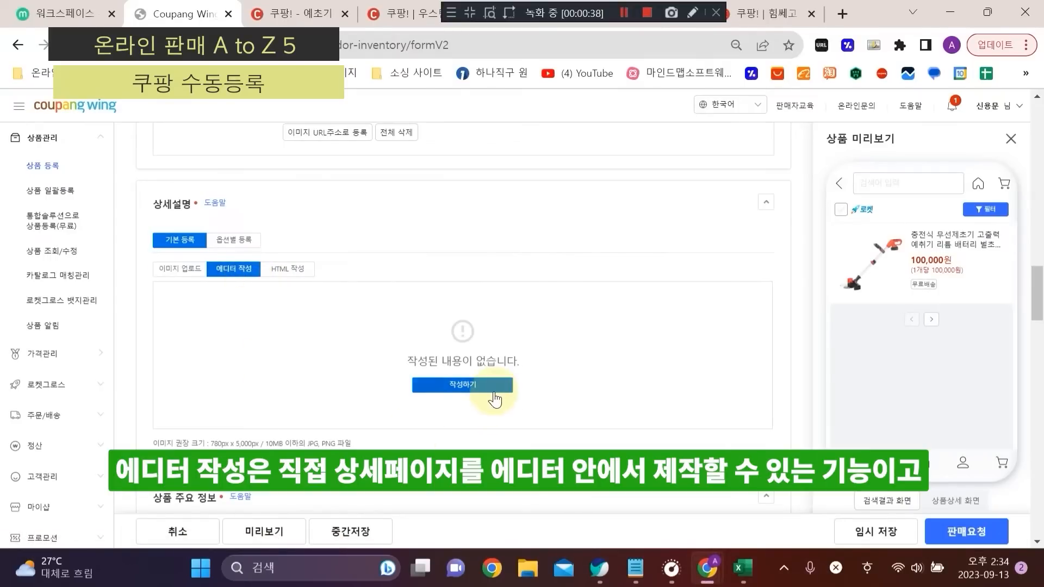
{"action": "left_click", "coordinate": [493, 387]}
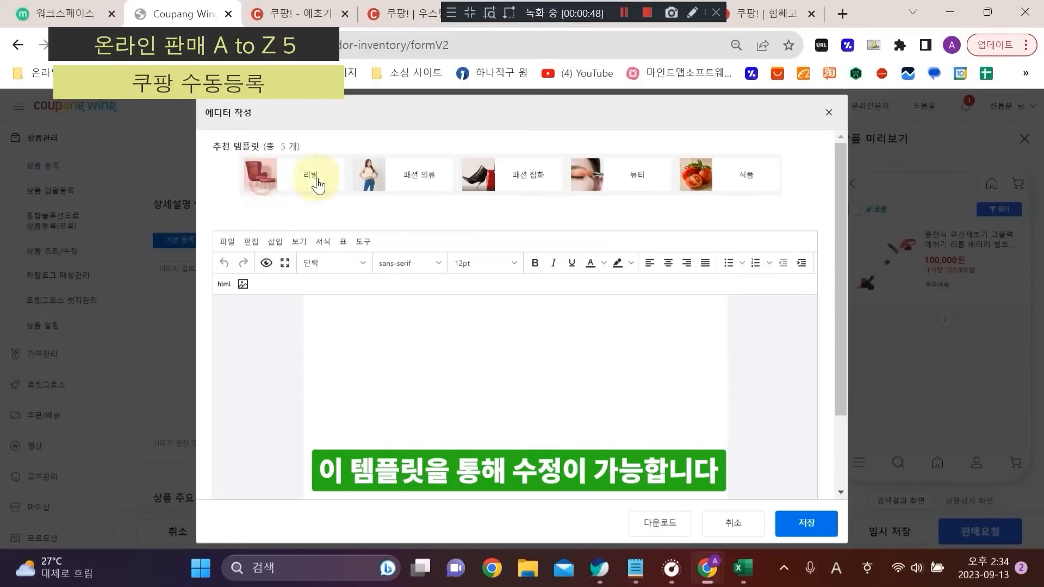
{"action": "left_click", "coordinate": [318, 186]}
{"action": "left_click", "coordinate": [400, 182]}
{"action": "left_click", "coordinate": [508, 179]}
{"action": "left_click", "coordinate": [648, 188]}
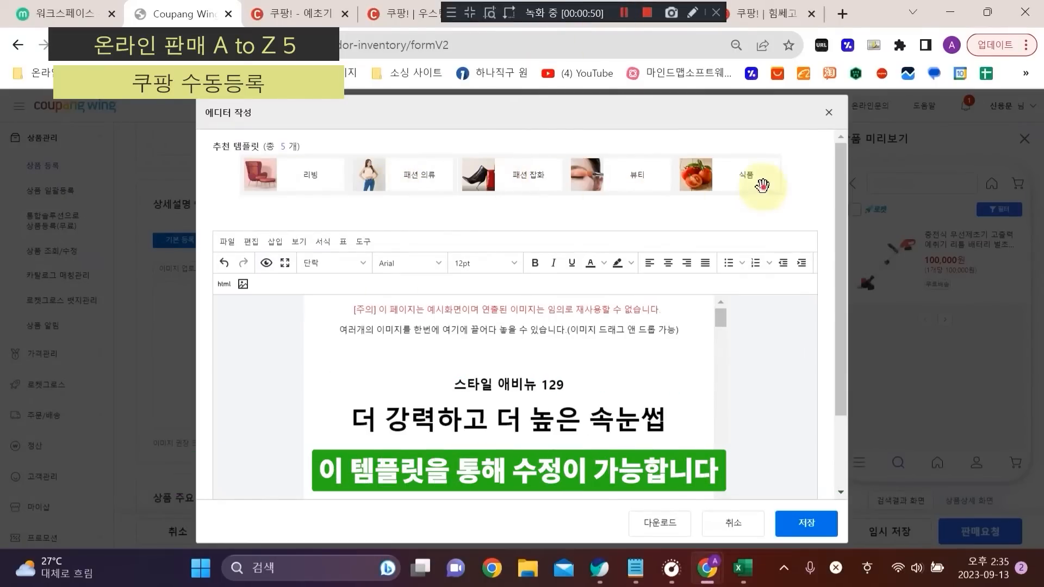
{"action": "left_click", "coordinate": [762, 186]}
{"action": "scroll", "coordinate": [567, 414], "scroll_direction": "down", "scroll_amount": 10}
{"action": "scroll", "coordinate": [567, 414], "scroll_direction": "down", "scroll_amount": 10}
{"action": "scroll", "coordinate": [566, 415], "scroll_direction": "down", "scroll_amount": 10}
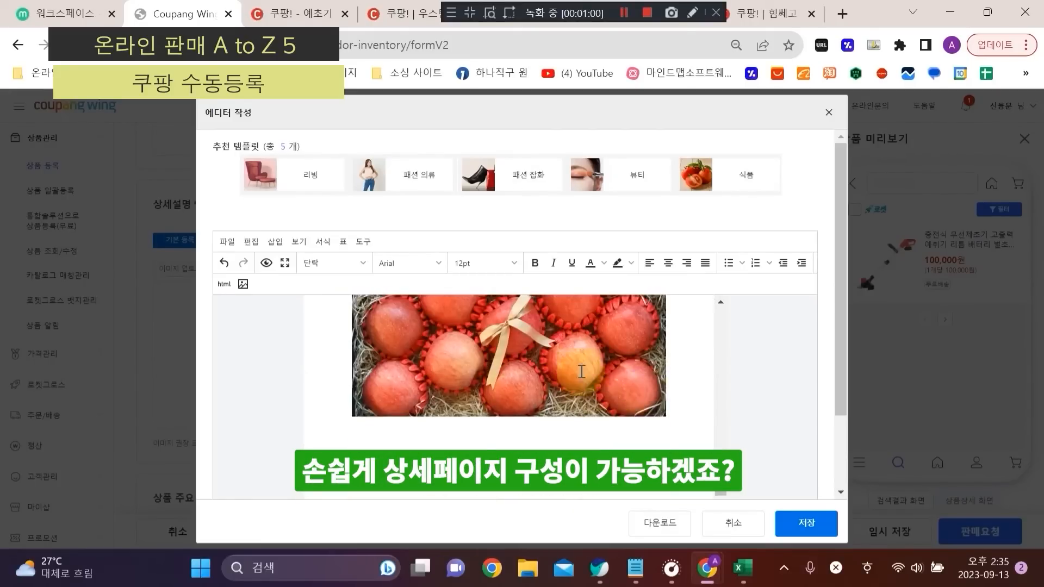
{"action": "scroll", "coordinate": [582, 372], "scroll_direction": "down", "scroll_amount": 3}
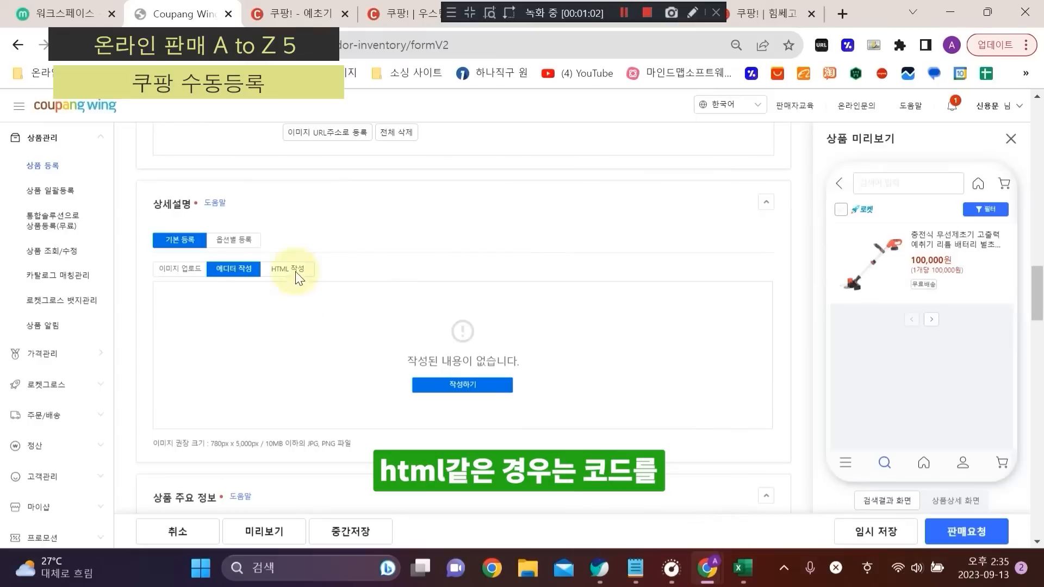
Step: Look at the HTML 작성 method and its code entry area in the 상세설명 section
{"action": "left_click", "coordinate": [294, 272]}
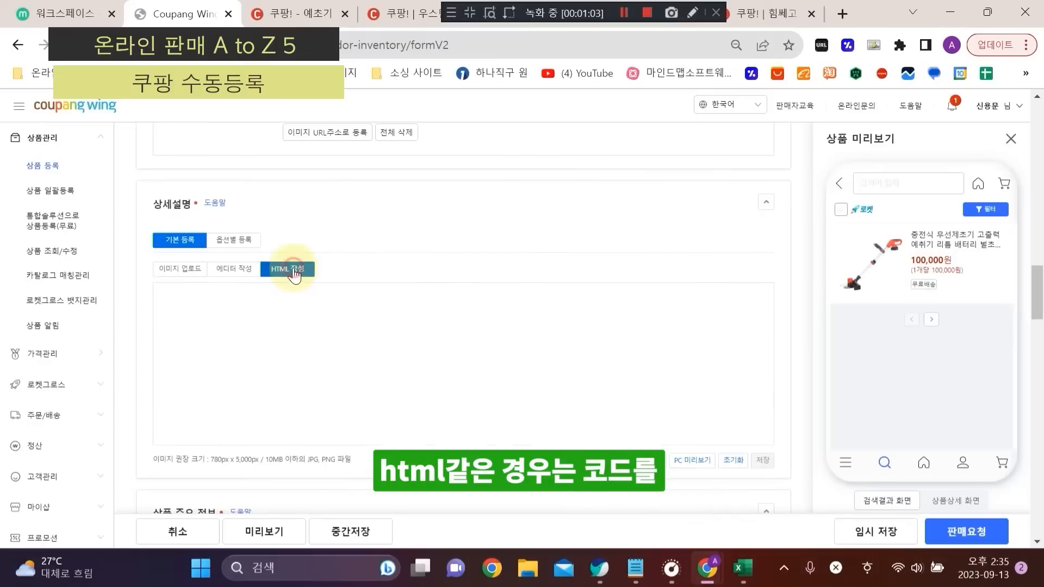
{"action": "left_click", "coordinate": [305, 326]}
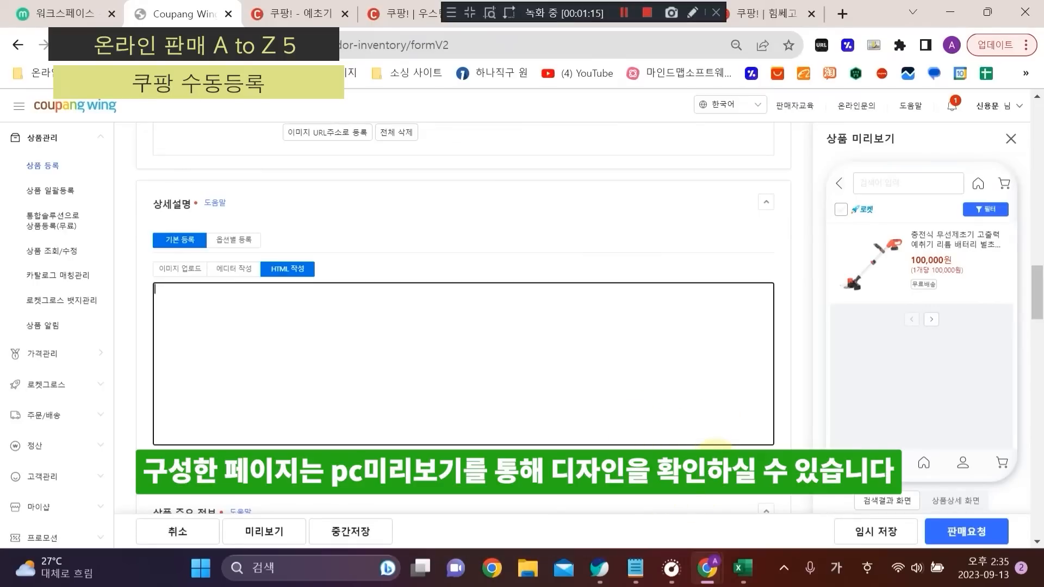
{"action": "left_click", "coordinate": [626, 20]}
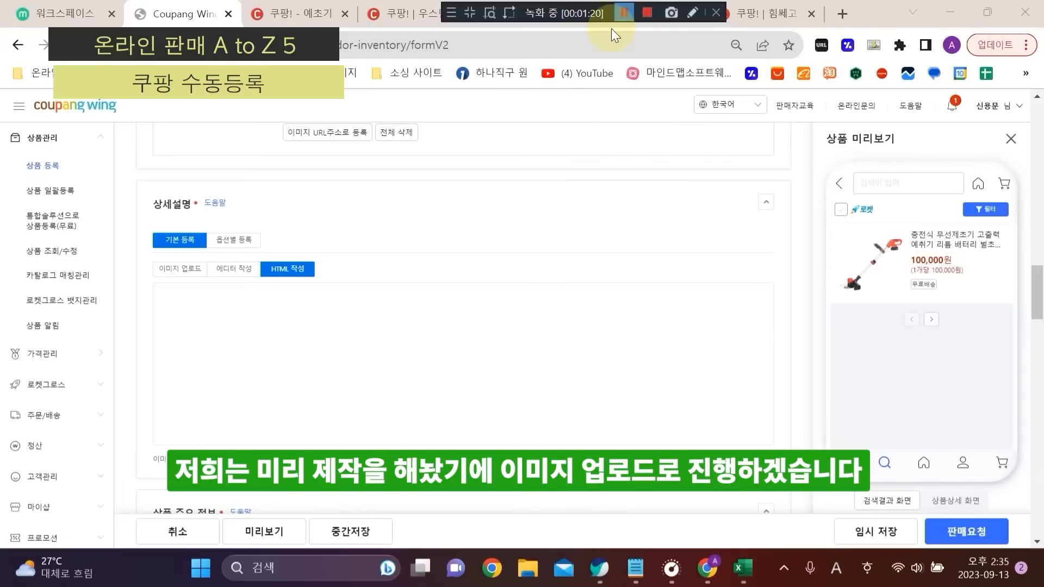
Step: Set the 상세설명 to 이미지 업로드 and upload the image files 상세페이지상단, 무선예초기 and Frame 1
{"action": "left_click", "coordinate": [184, 270]}
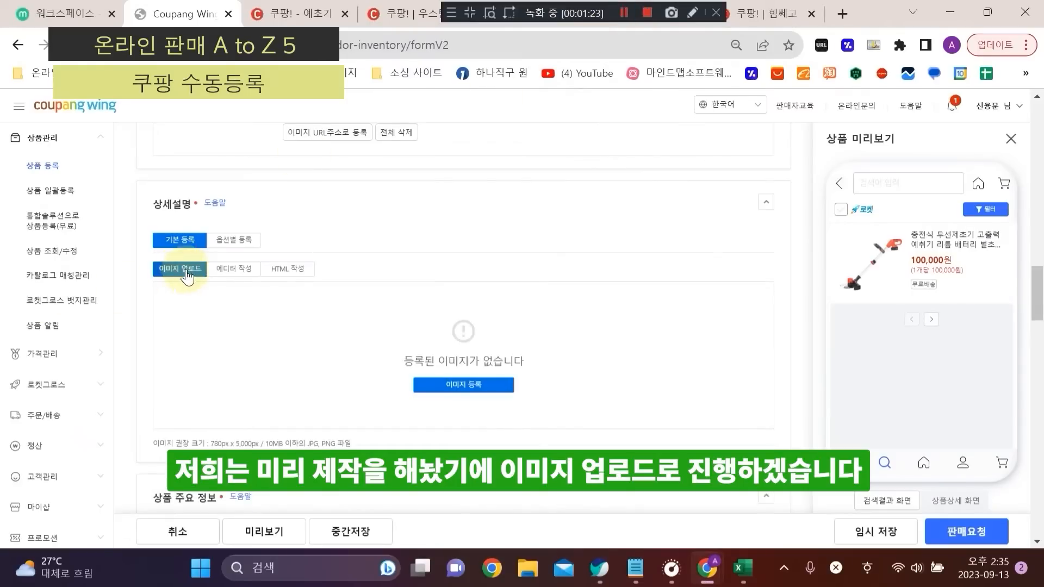
{"action": "left_click", "coordinate": [468, 385]}
{"action": "left_click", "coordinate": [494, 386]}
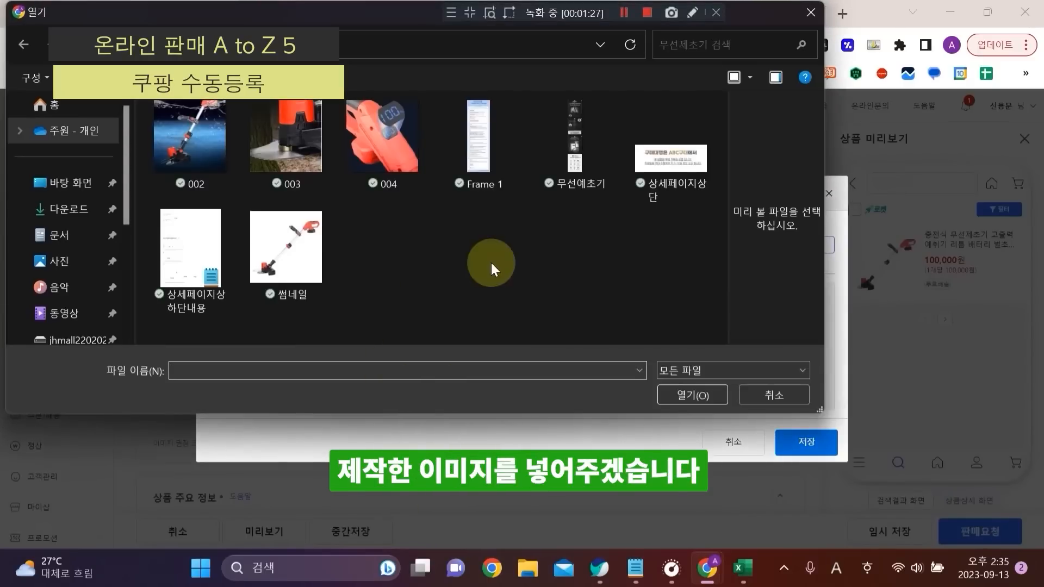
{"action": "left_click", "coordinate": [687, 167]}
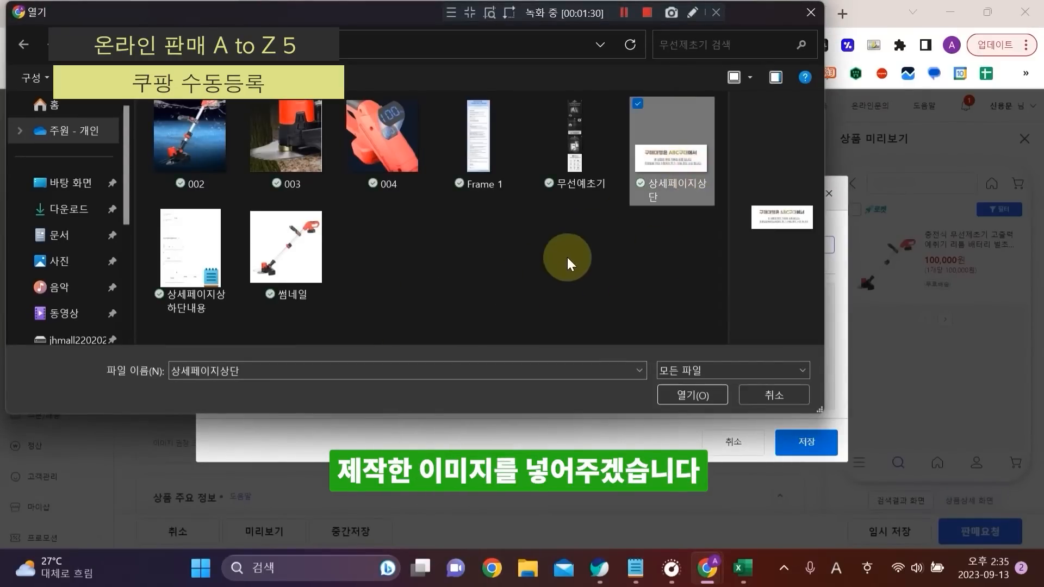
{"action": "left_click", "coordinate": [579, 178], "text": "ctrl"}
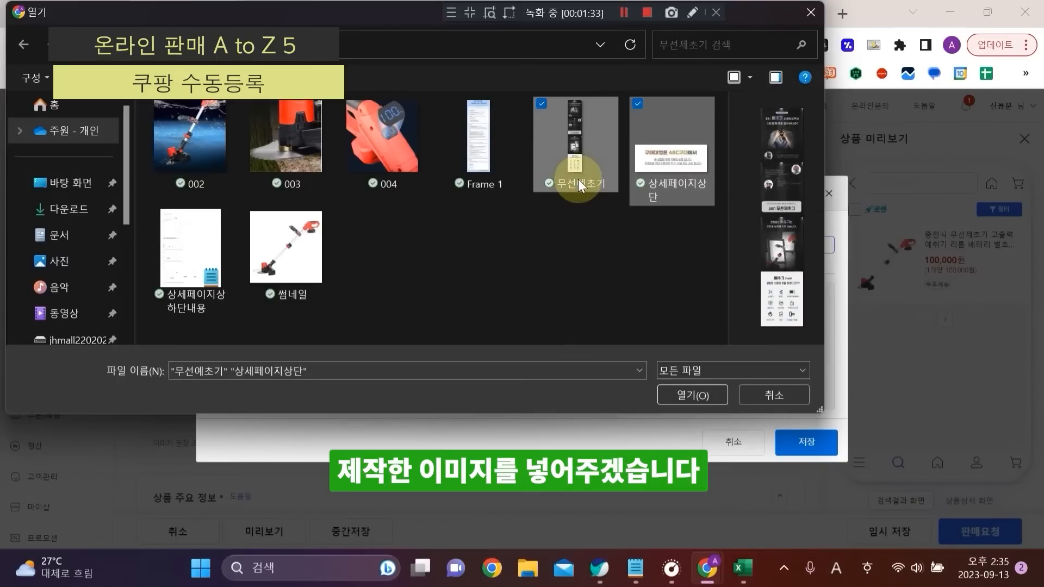
{"action": "left_click", "coordinate": [485, 155], "text": "ctrl"}
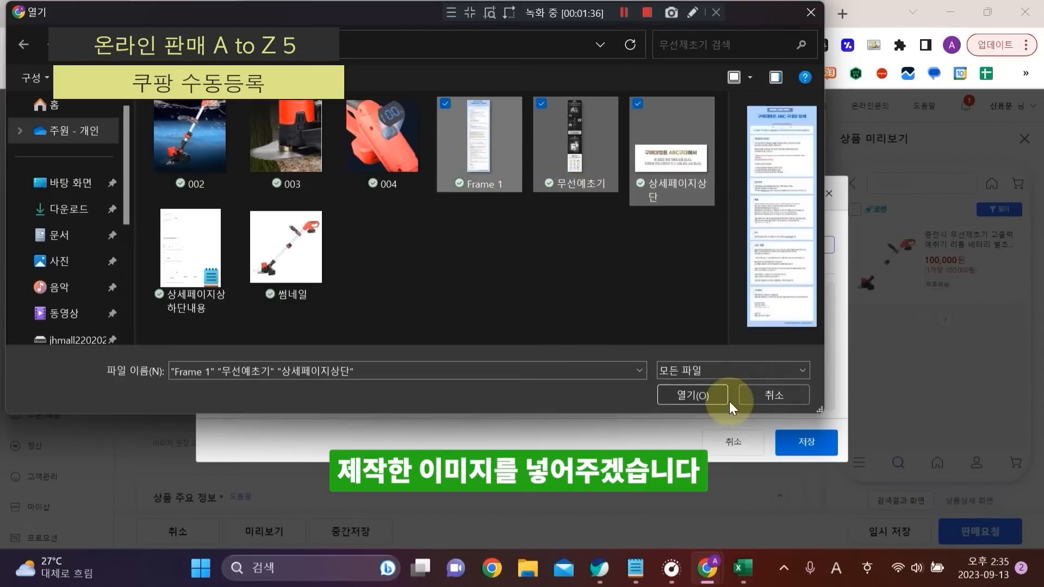
{"action": "left_click", "coordinate": [692, 395]}
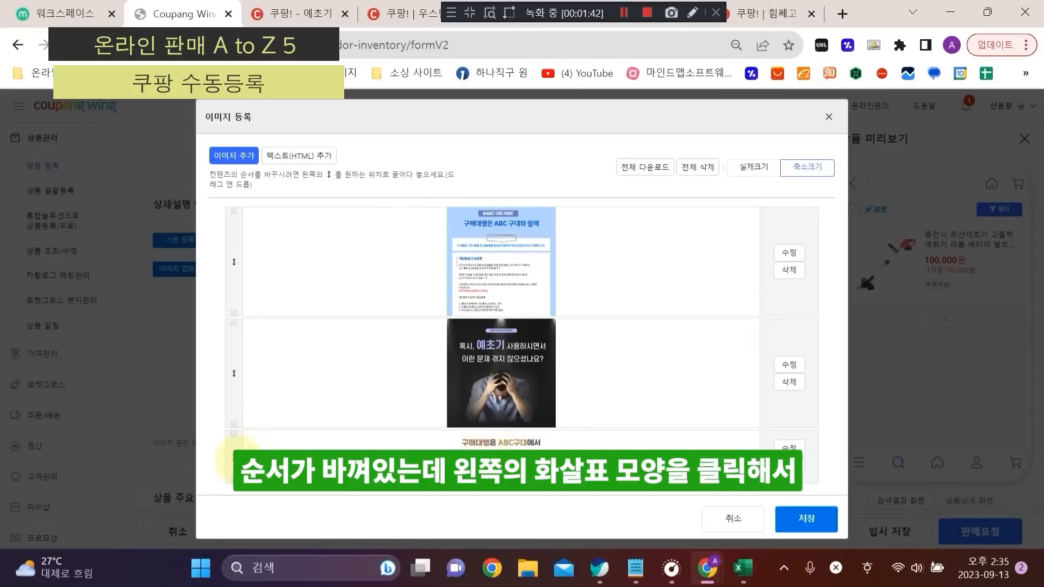
Step: Move the 상세페이지상단 image to the top of the uploaded detail images and rearrange the two images below it
{"action": "left_click_drag", "start_coordinate": [232, 459], "coordinate": [217, 237]}
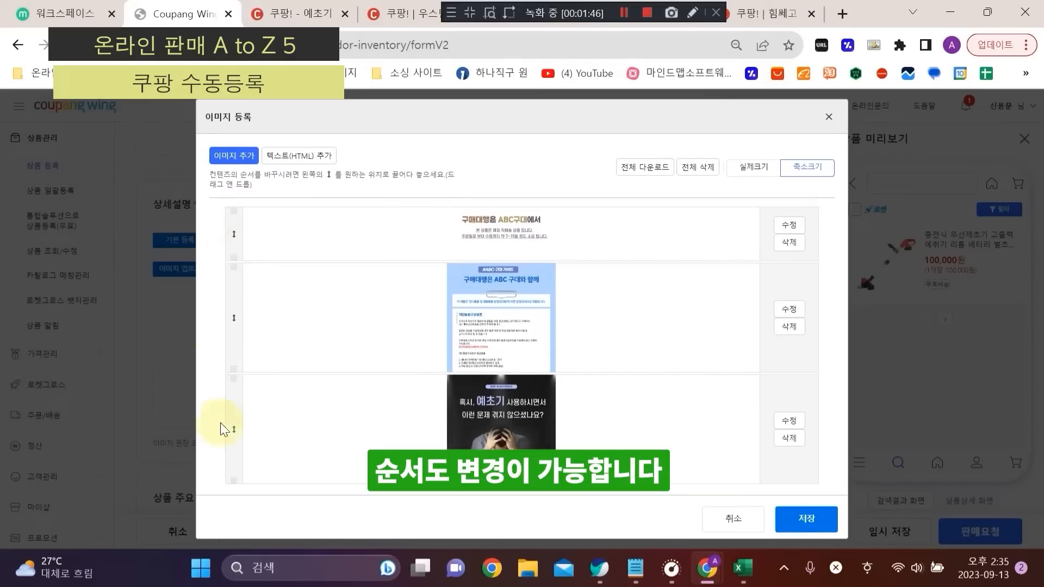
{"action": "left_click_drag", "start_coordinate": [239, 393], "coordinate": [233, 463]}
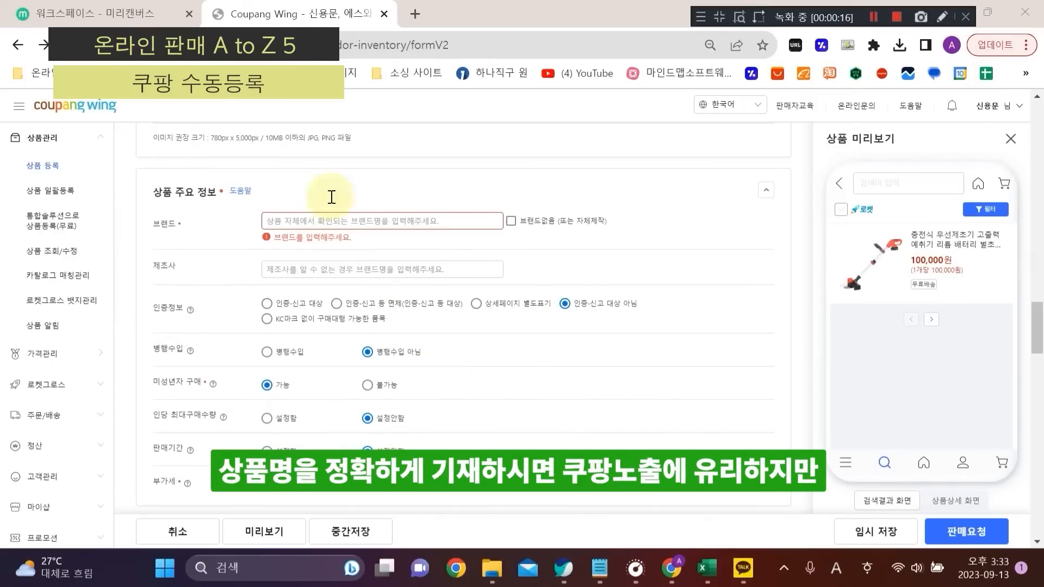
Step: Mark the product as 브랜드없음 (또는 자체제작) and enter ABC구대 협력사 as the 제조사
{"action": "left_click", "coordinate": [425, 216]}
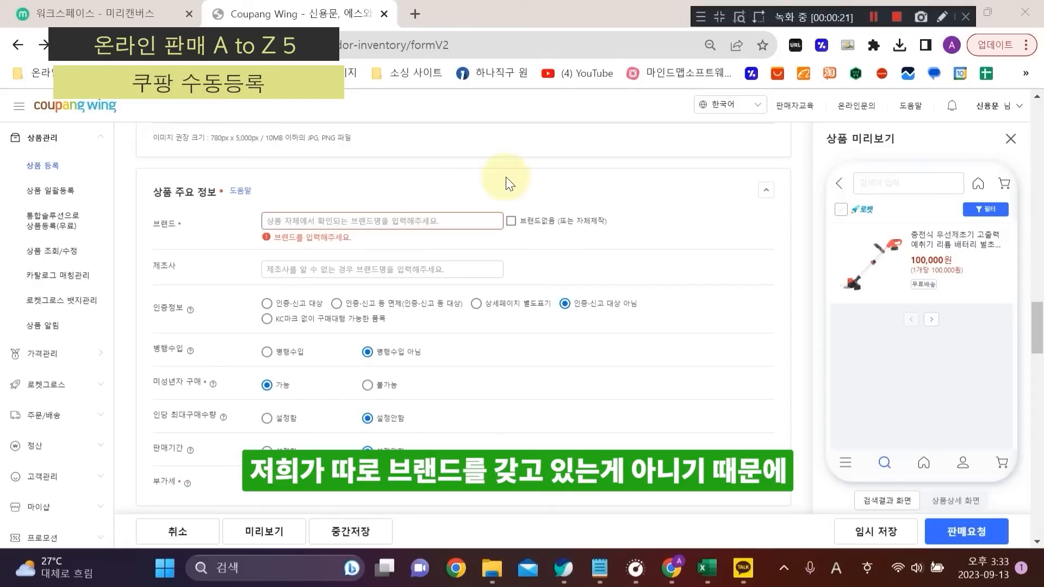
{"action": "left_click", "coordinate": [511, 222]}
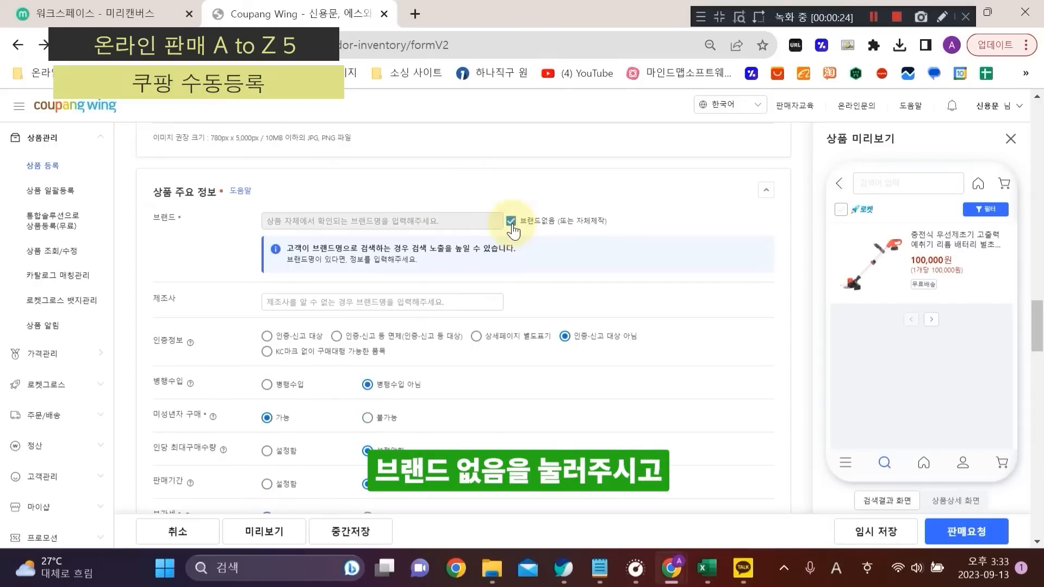
{"action": "scroll", "coordinate": [654, 260], "scroll_direction": "down", "scroll_amount": 2}
{"action": "scroll", "coordinate": [546, 264], "scroll_direction": "up", "scroll_amount": 1}
{"action": "left_click", "coordinate": [298, 220]}
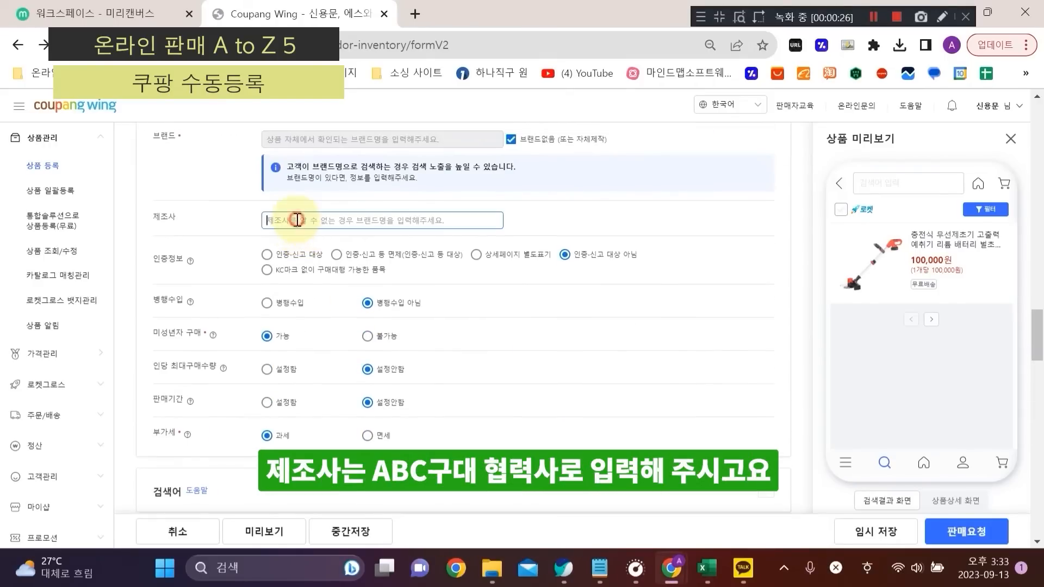
{"action": "key", "text": "Hangul"}
{"action": "type", "text": "사"}
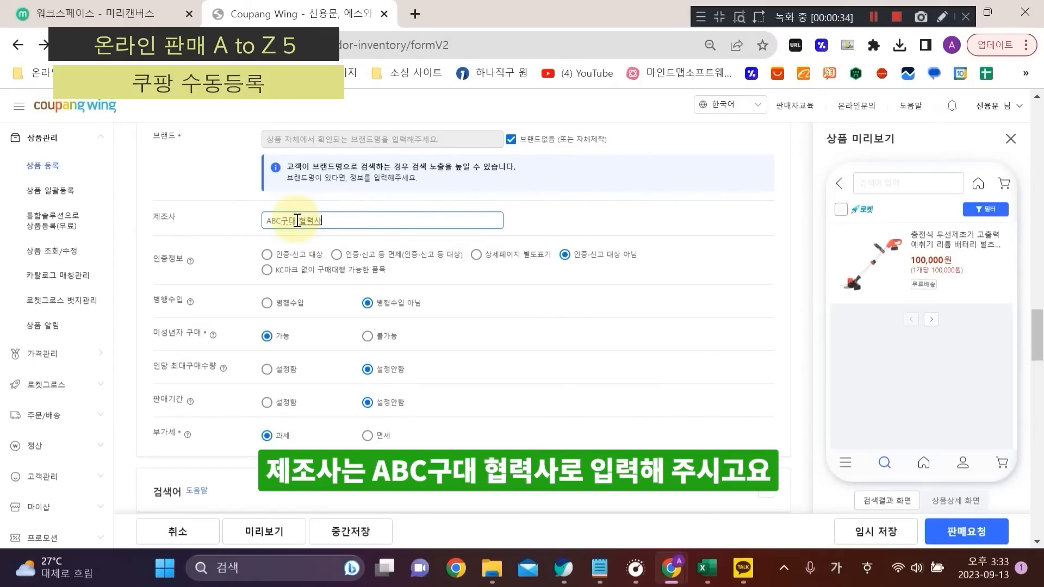
Step: Set the 인증정보 to KC마크 없이 구매대행 가능한 품목 and check the remaining 상품 주요 정보 settings
{"action": "left_click", "coordinate": [269, 274]}
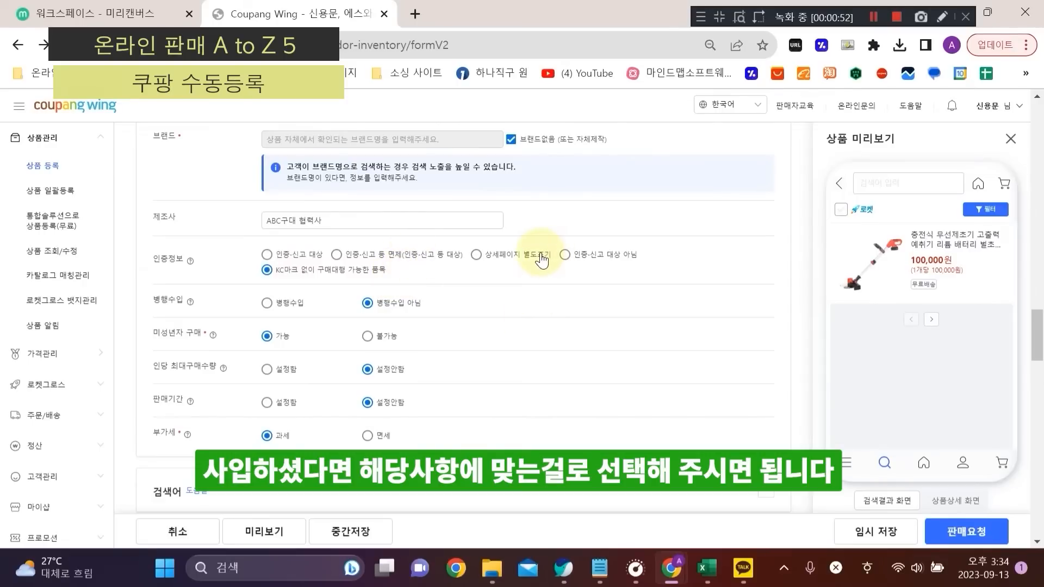
{"action": "scroll", "coordinate": [466, 298], "scroll_direction": "down", "scroll_amount": 2}
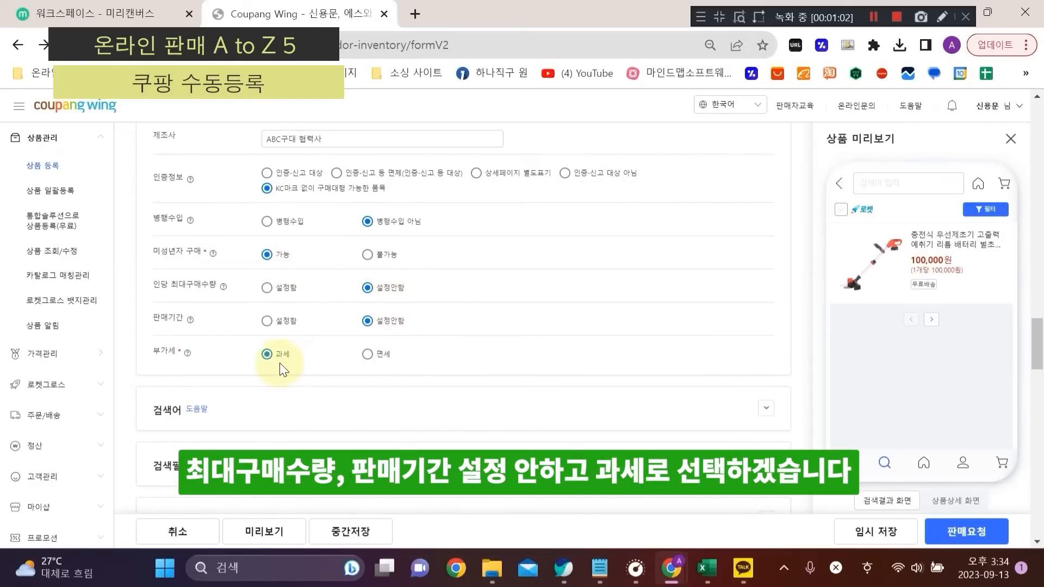
{"action": "scroll", "coordinate": [279, 363], "scroll_direction": "down", "scroll_amount": 2}
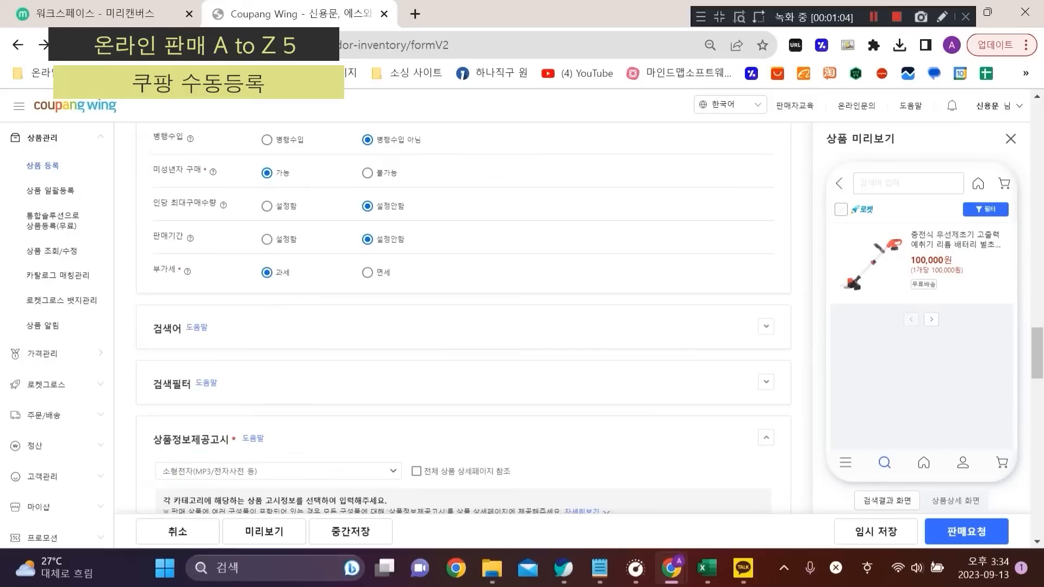
Step: Expand the 검색어 section, switch to Excel and copy the grass trimmer's 태그 cell from the 수동업로드 sheet
{"action": "scroll", "coordinate": [635, 382], "scroll_direction": "up", "scroll_amount": 4}
{"action": "scroll", "coordinate": [634, 382], "scroll_direction": "down", "scroll_amount": 2}
{"action": "scroll", "coordinate": [637, 368], "scroll_direction": "down", "scroll_amount": 8}
{"action": "left_click", "coordinate": [767, 163]}
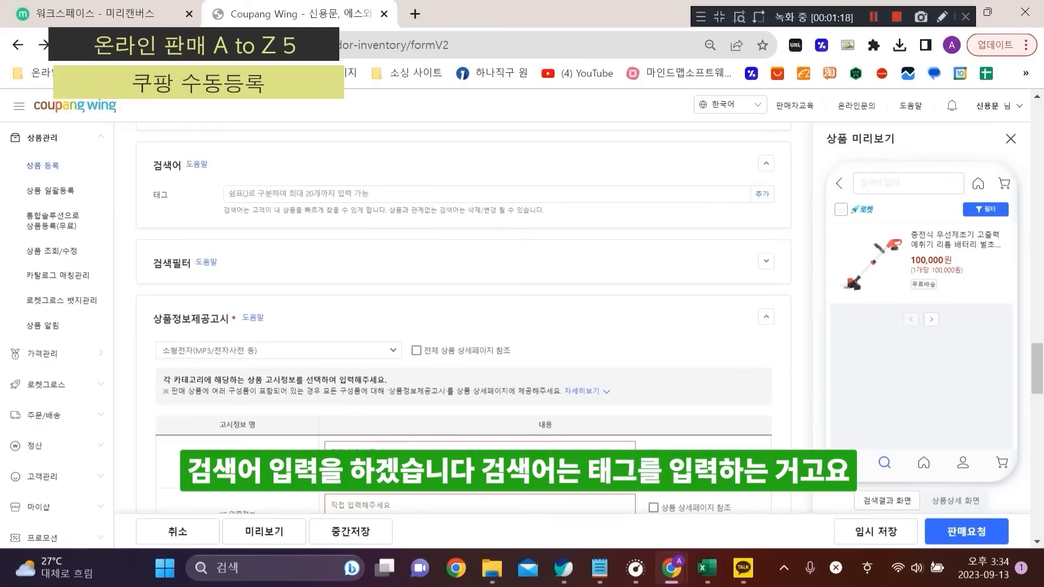
{"action": "left_click", "coordinate": [705, 553]}
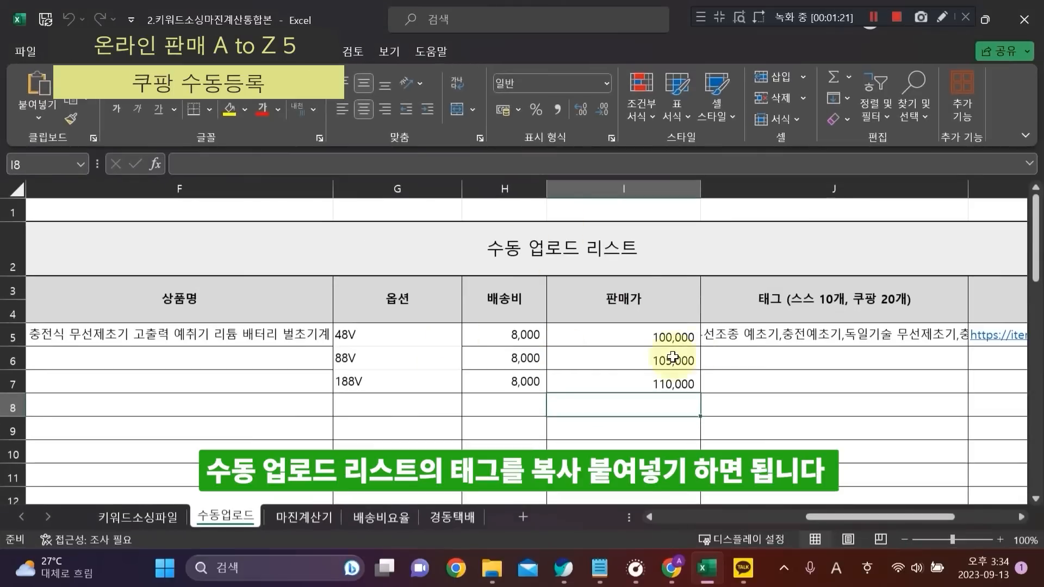
{"action": "left_click", "coordinate": [694, 351]}
{"action": "left_click", "coordinate": [703, 336]}
{"action": "key", "text": "ctrl+c"}
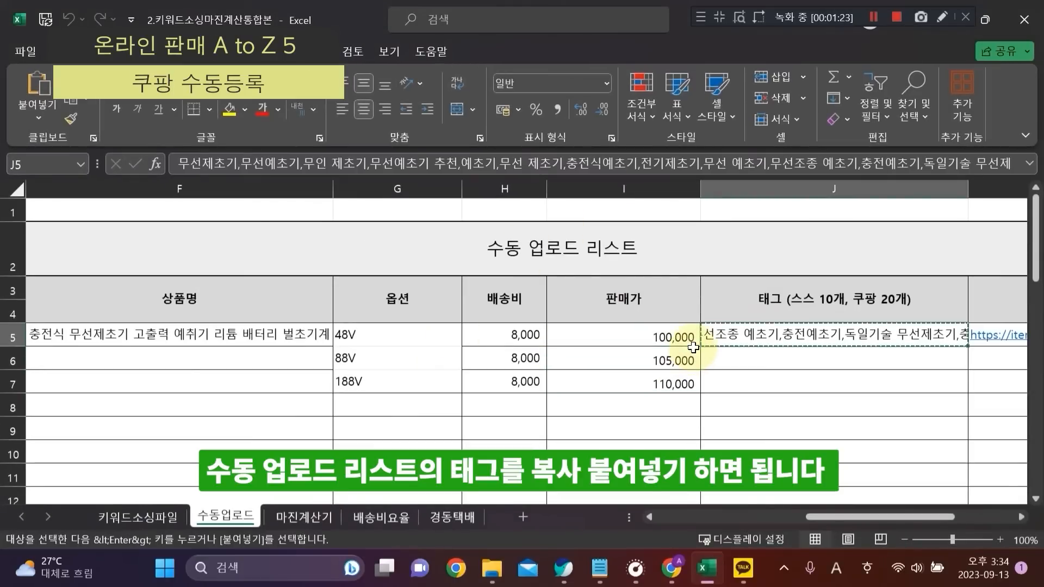
Step: Return to the Coupang Wing form, paste the copied tags into the 검색어 태그 field and expand the 검색필터 section
{"action": "left_click", "coordinate": [671, 568]}
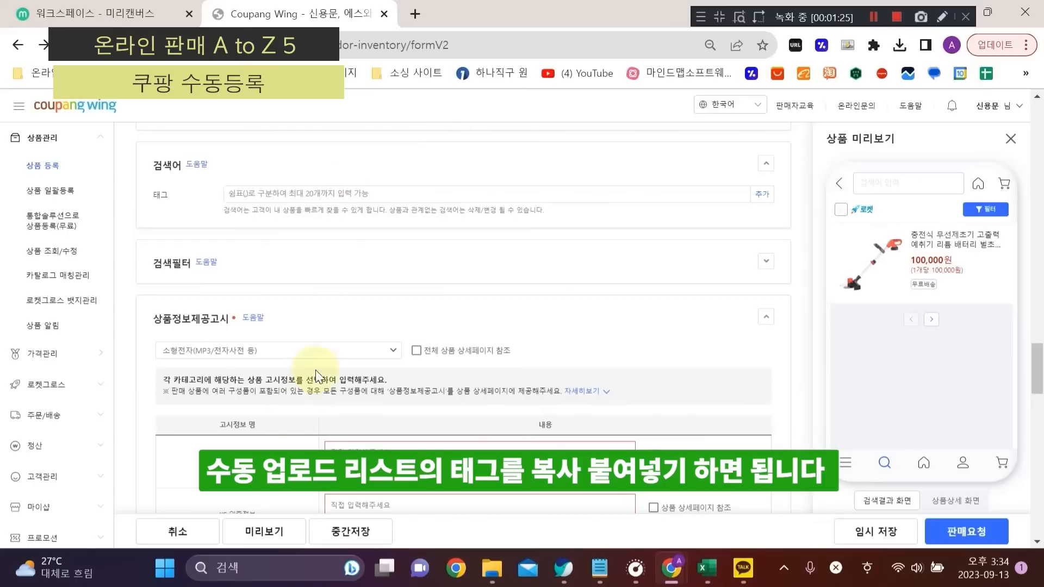
{"action": "left_click", "coordinate": [253, 196]}
{"action": "key", "text": "ctrl+v"}
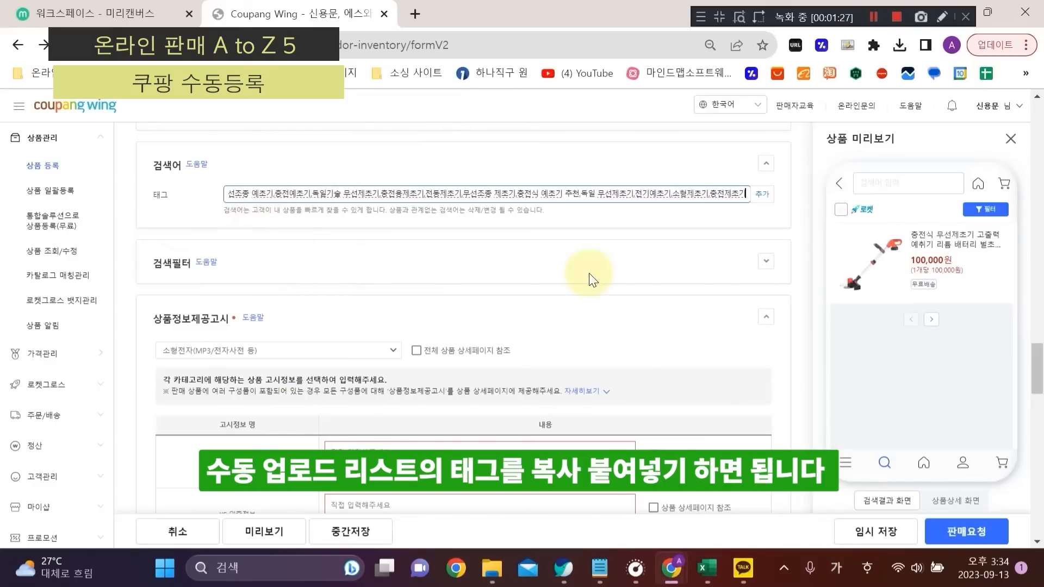
{"action": "left_click", "coordinate": [632, 268]}
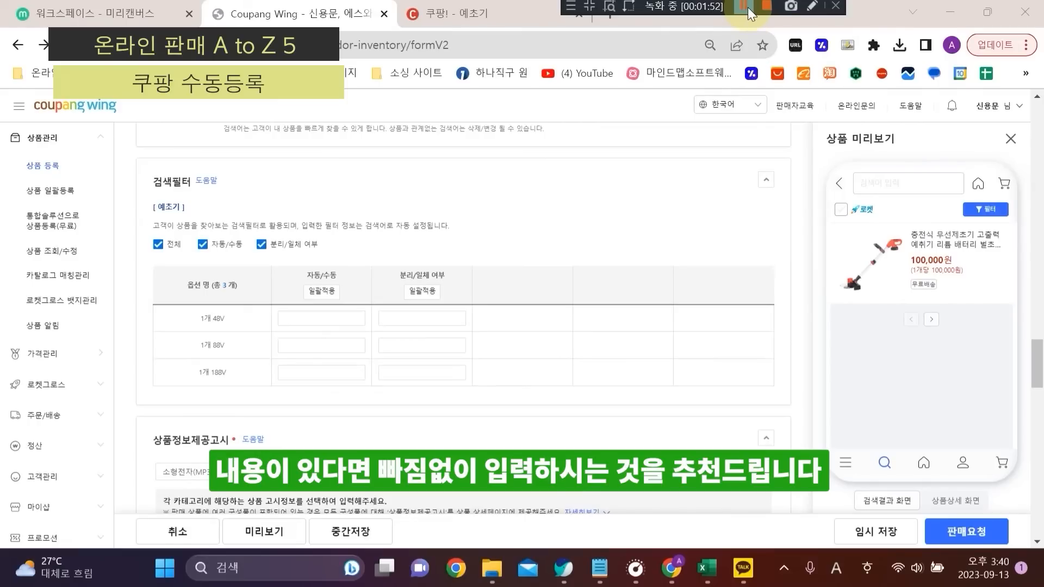
{"action": "left_click", "coordinate": [748, 8]}
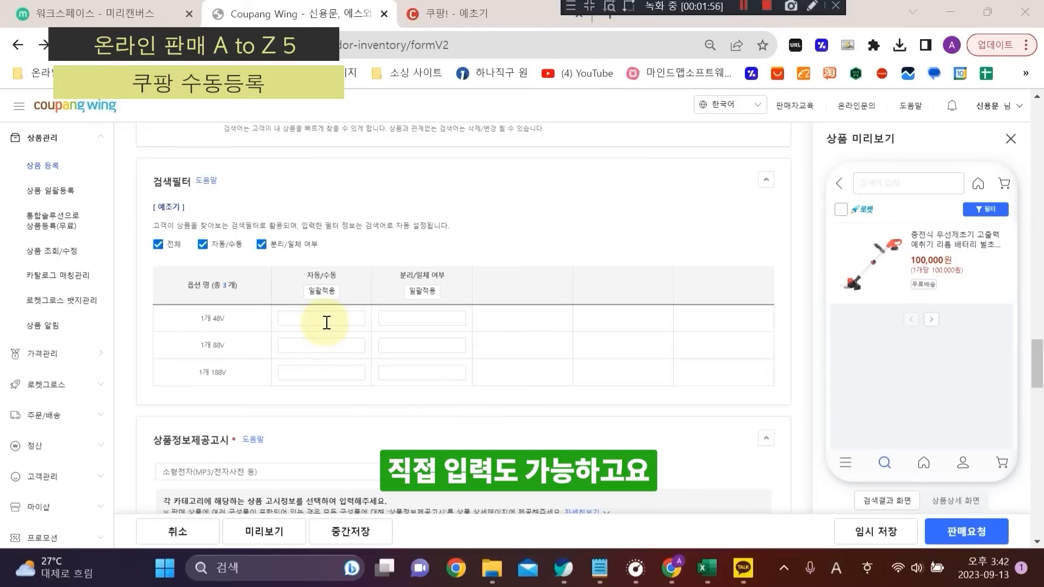
Step: Bulk-apply 자동/전동 as the 자동/수동 search filter for all three options
{"action": "left_click", "coordinate": [322, 319]}
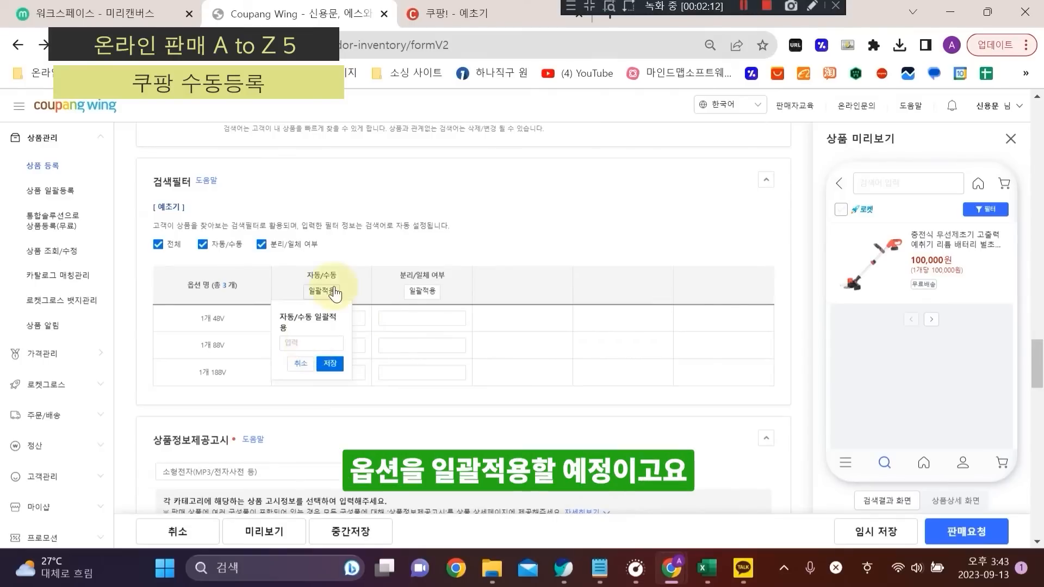
{"action": "left_click", "coordinate": [327, 292]}
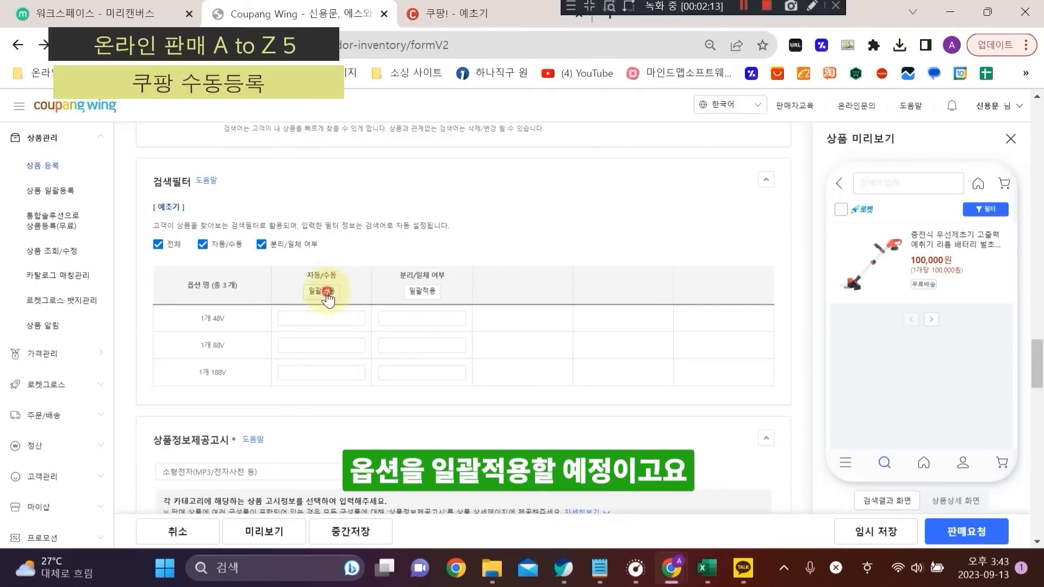
{"action": "left_click", "coordinate": [326, 292]}
{"action": "left_click", "coordinate": [295, 345]}
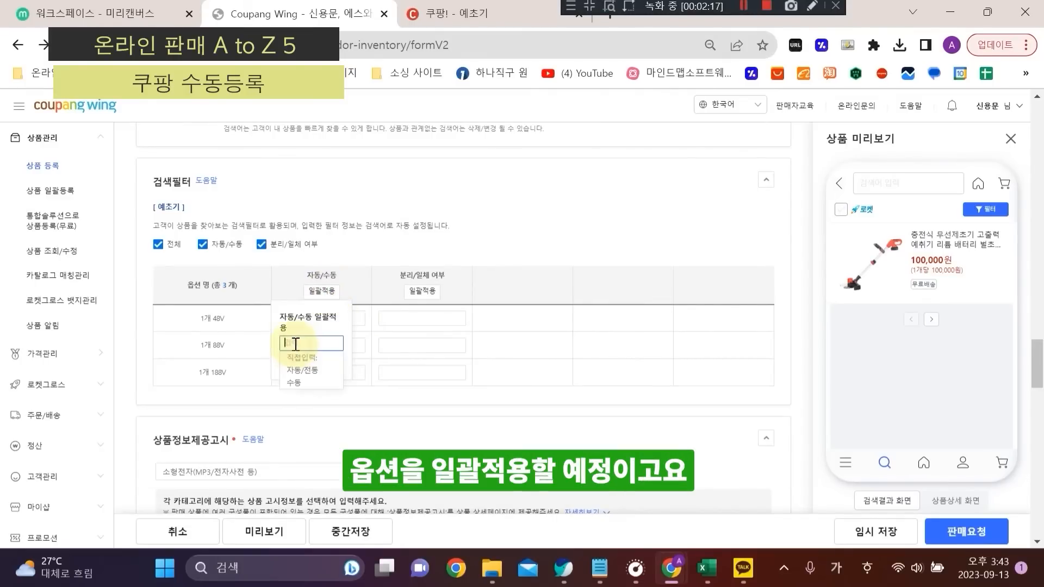
{"action": "left_click", "coordinate": [301, 371]}
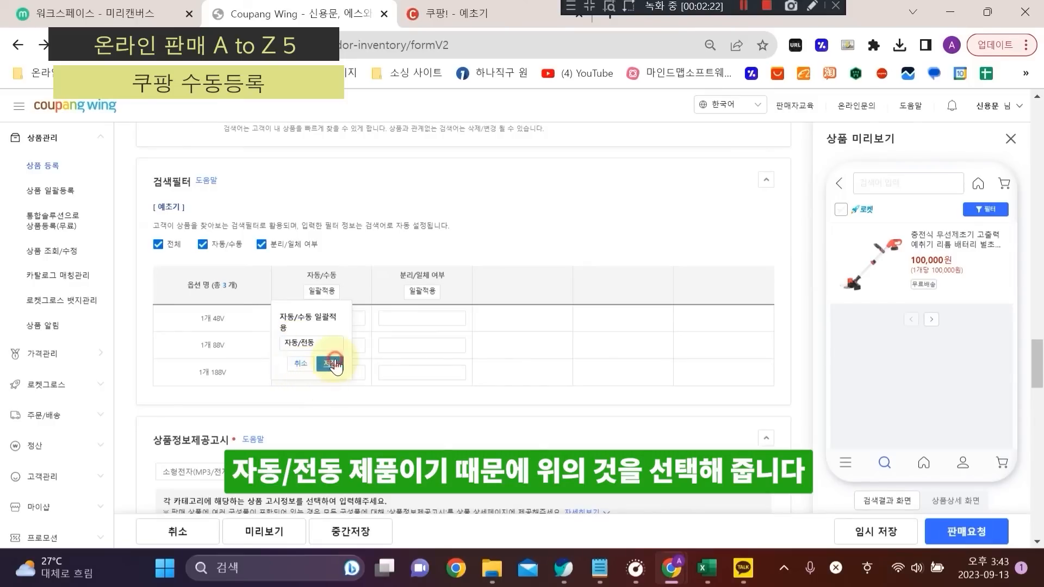
{"action": "left_click", "coordinate": [330, 363]}
Step: Bulk-apply 일체형 as the 분리/일체 여부 search filter for all options
{"action": "left_click", "coordinate": [428, 298]}
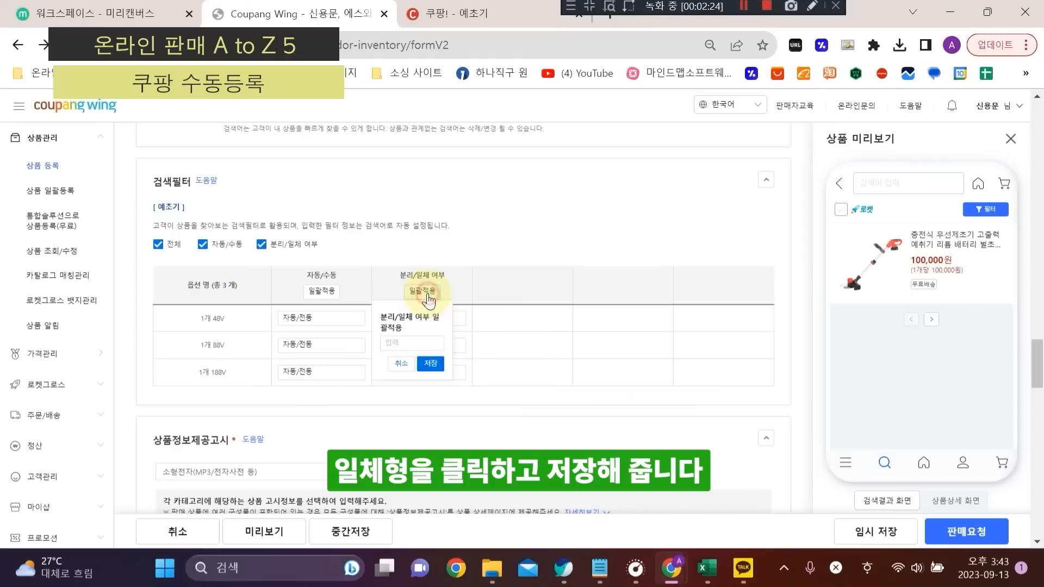
{"action": "left_click", "coordinate": [419, 343]}
{"action": "left_click", "coordinate": [397, 382]}
{"action": "left_click", "coordinate": [434, 361]}
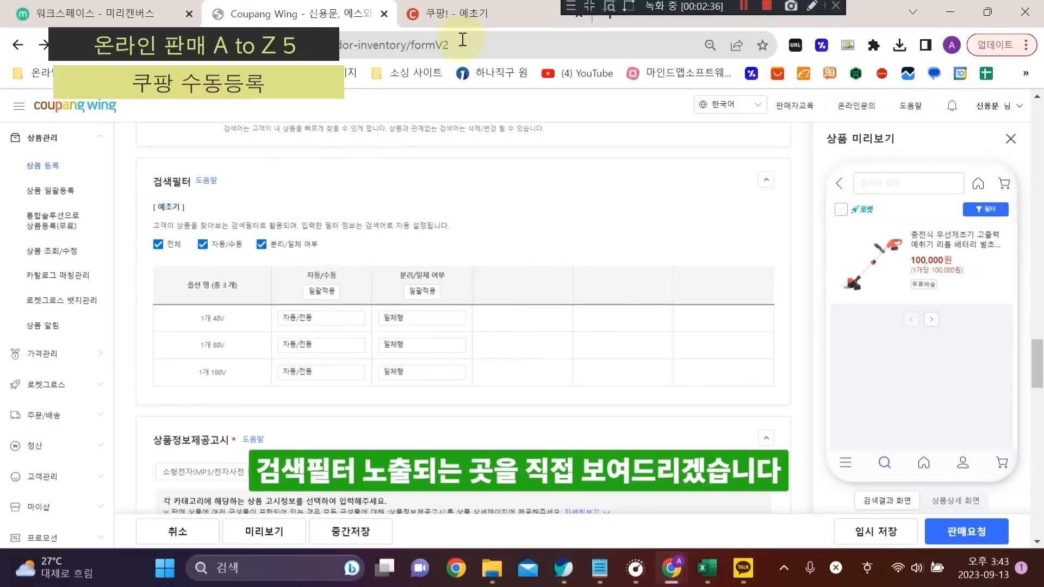
Step: Switch to the Coupang store page, search for 예초기 and examine the 구조 and 작동방식 filters
{"action": "left_click", "coordinate": [473, 13]}
{"action": "left_click", "coordinate": [379, 116]}
{"action": "key", "text": "Return"}
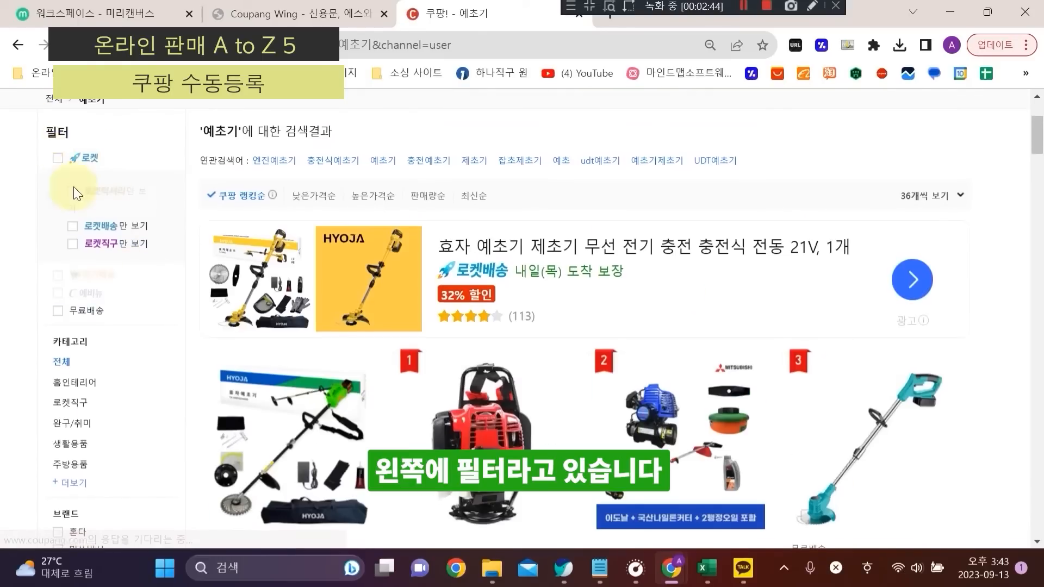
{"action": "scroll", "coordinate": [55, 373], "scroll_direction": "down", "scroll_amount": 5}
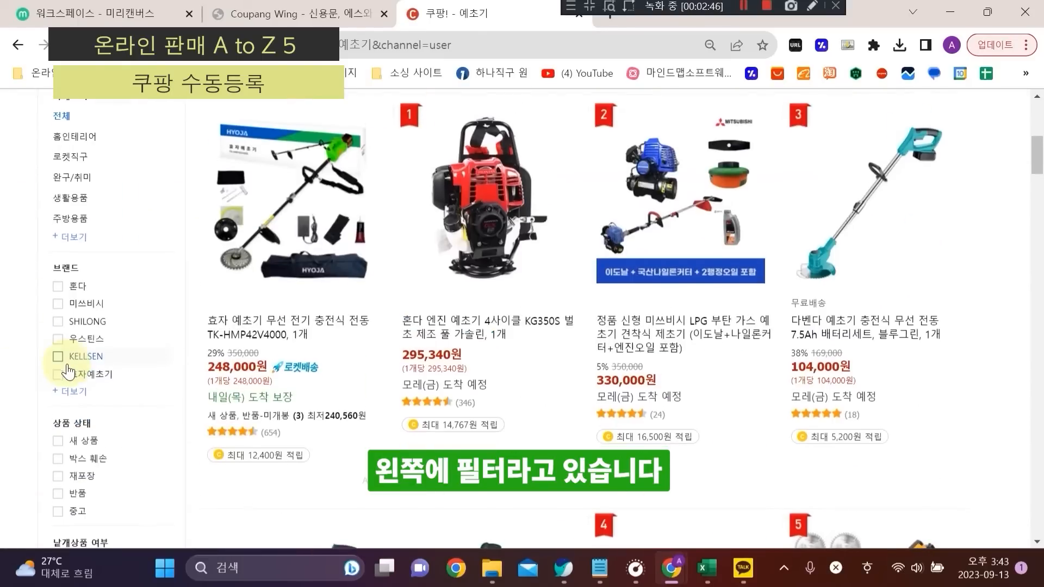
{"action": "scroll", "coordinate": [67, 373], "scroll_direction": "down", "scroll_amount": 6}
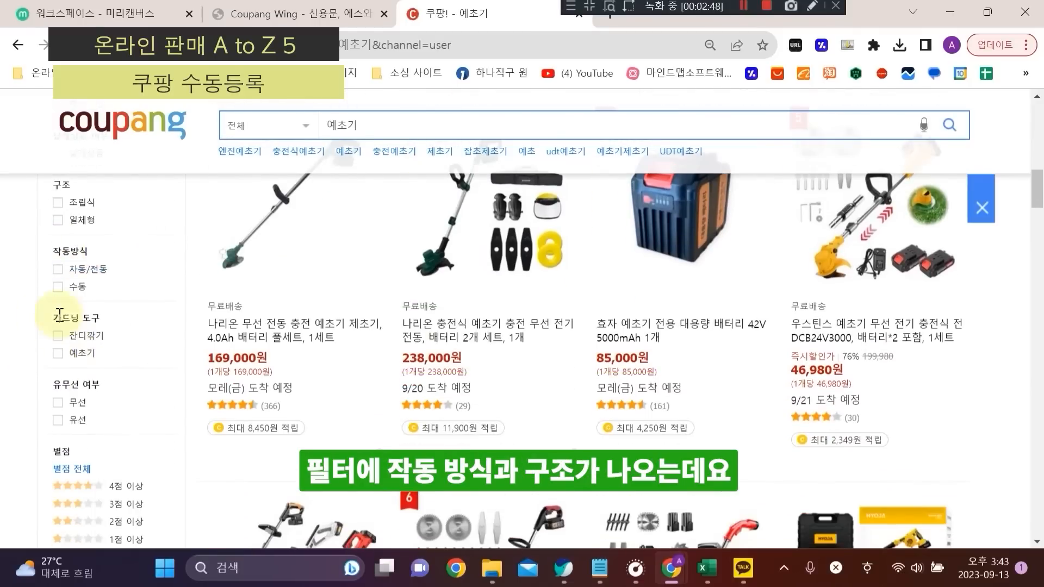
{"action": "left_click_drag", "start_coordinate": [53, 250], "coordinate": [80, 251]}
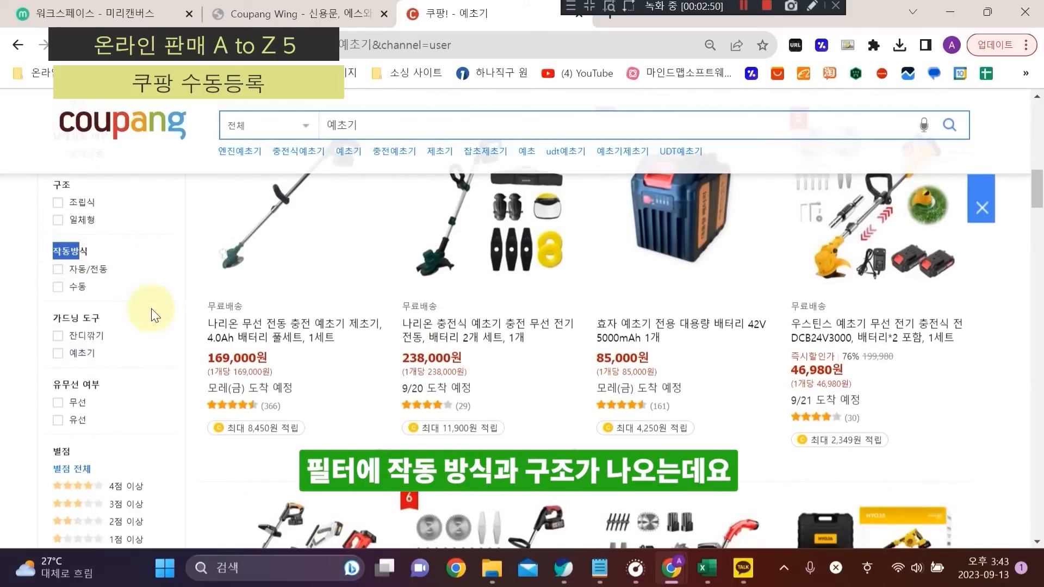
{"action": "left_click_drag", "start_coordinate": [52, 180], "coordinate": [79, 175]}
Step: Filter the 예초기 search results by 일체형 and 자동/전동 and look through the listed products
{"action": "left_click", "coordinate": [140, 213]}
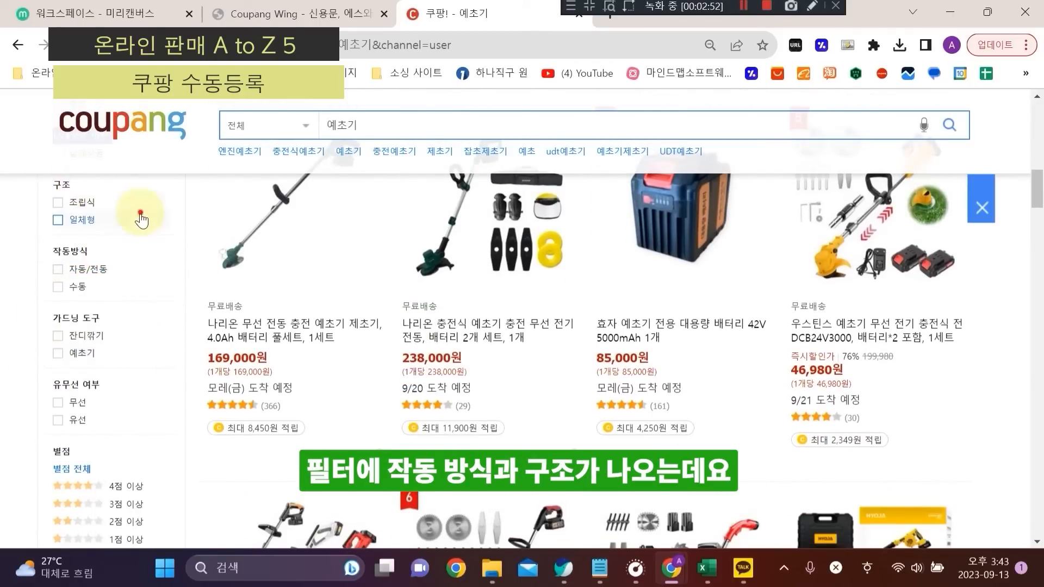
{"action": "scroll", "coordinate": [72, 403], "scroll_direction": "down", "scroll_amount": 5}
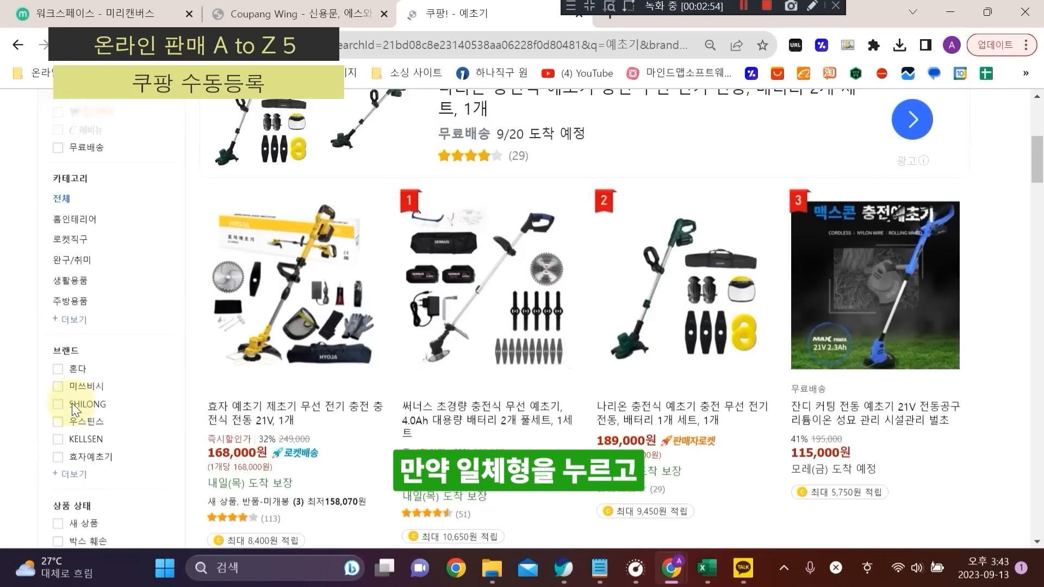
{"action": "scroll", "coordinate": [71, 403], "scroll_direction": "down", "scroll_amount": 5}
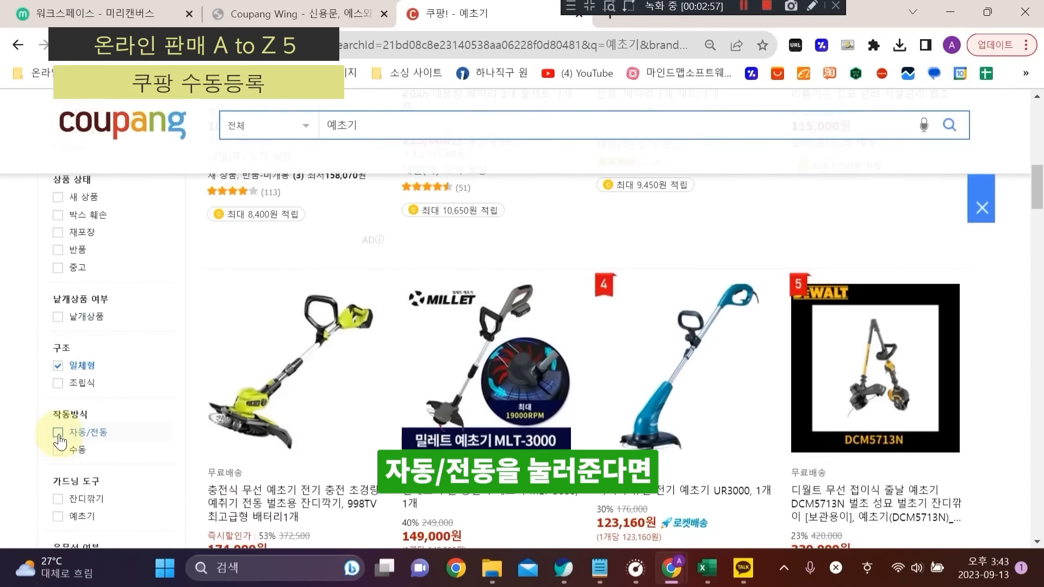
{"action": "left_click", "coordinate": [58, 434]}
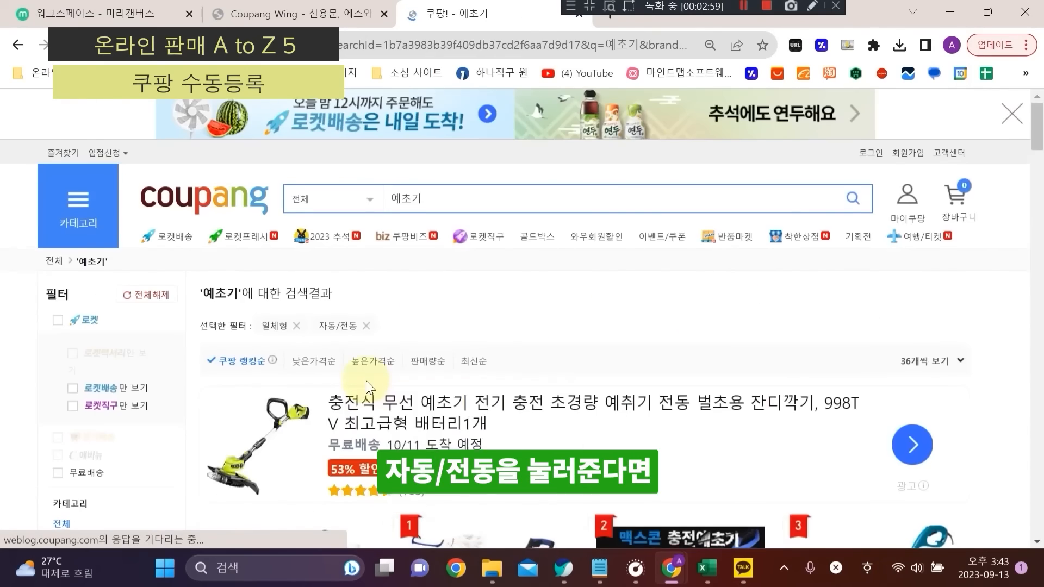
{"action": "scroll", "coordinate": [367, 381], "scroll_direction": "down", "scroll_amount": 6}
{"action": "scroll", "coordinate": [381, 414], "scroll_direction": "down", "scroll_amount": 2}
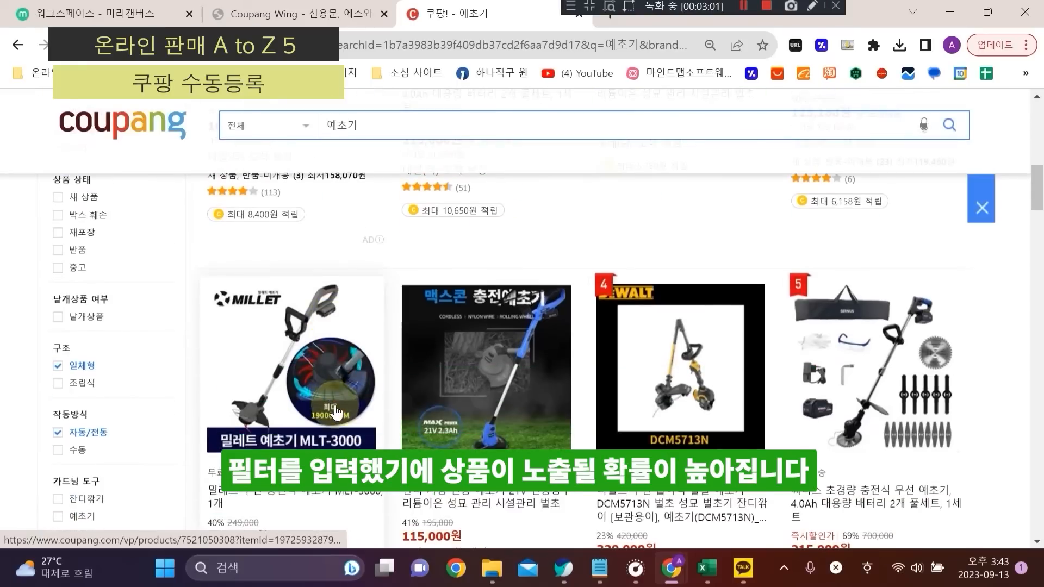
{"action": "scroll", "coordinate": [522, 411], "scroll_direction": "up", "scroll_amount": 5}
{"action": "scroll", "coordinate": [580, 414], "scroll_direction": "up", "scroll_amount": 1}
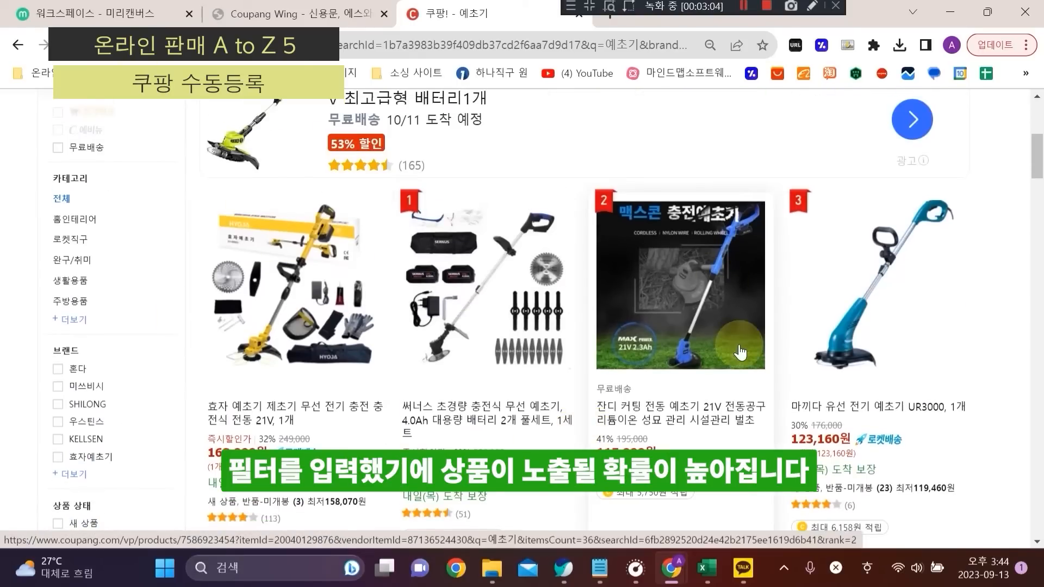
Step: Return to the Coupang Wing form, expand 상품정보제공고시 and set every item to 전체 상품 상세페이지 참조
{"action": "left_click", "coordinate": [330, 25]}
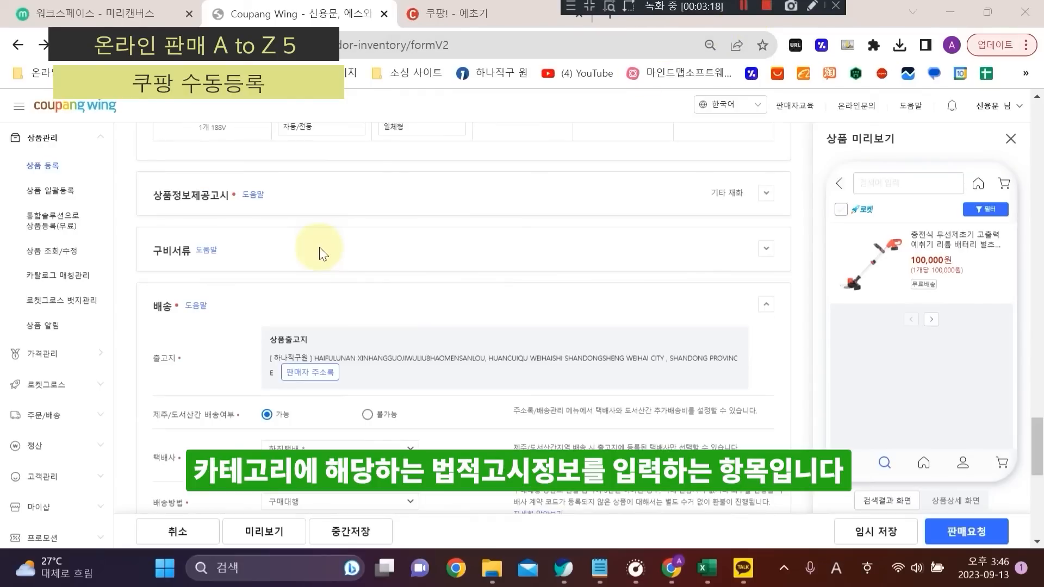
{"action": "left_click", "coordinate": [766, 193]}
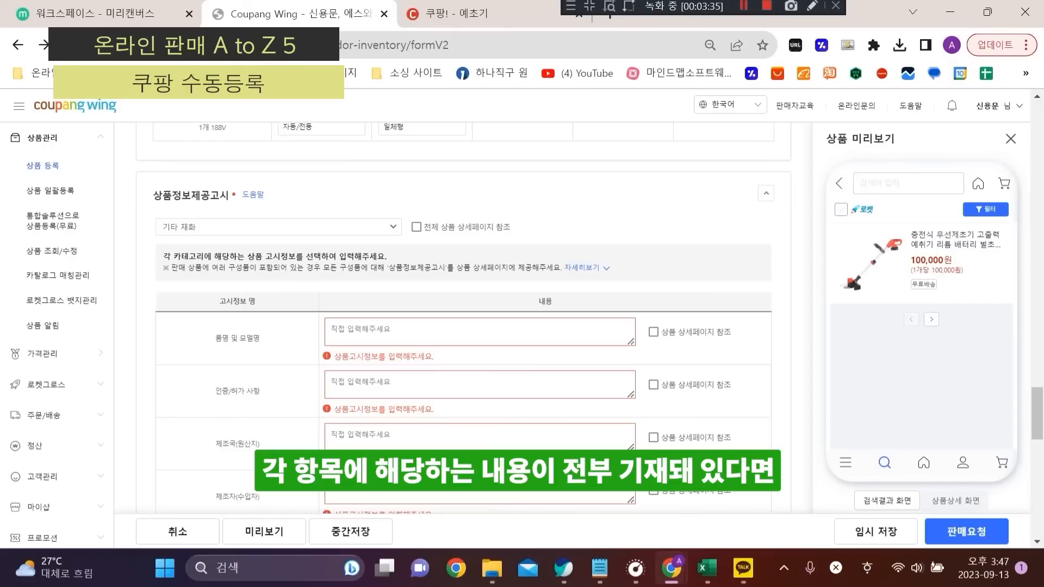
{"action": "left_click", "coordinate": [348, 329]}
{"action": "left_click", "coordinate": [374, 391]}
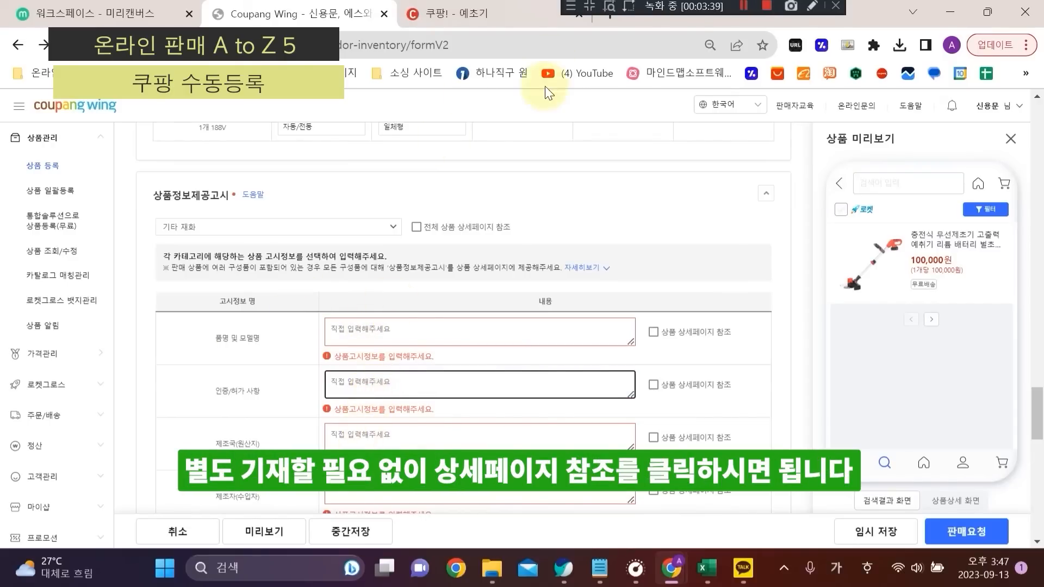
{"action": "left_click", "coordinate": [416, 229]}
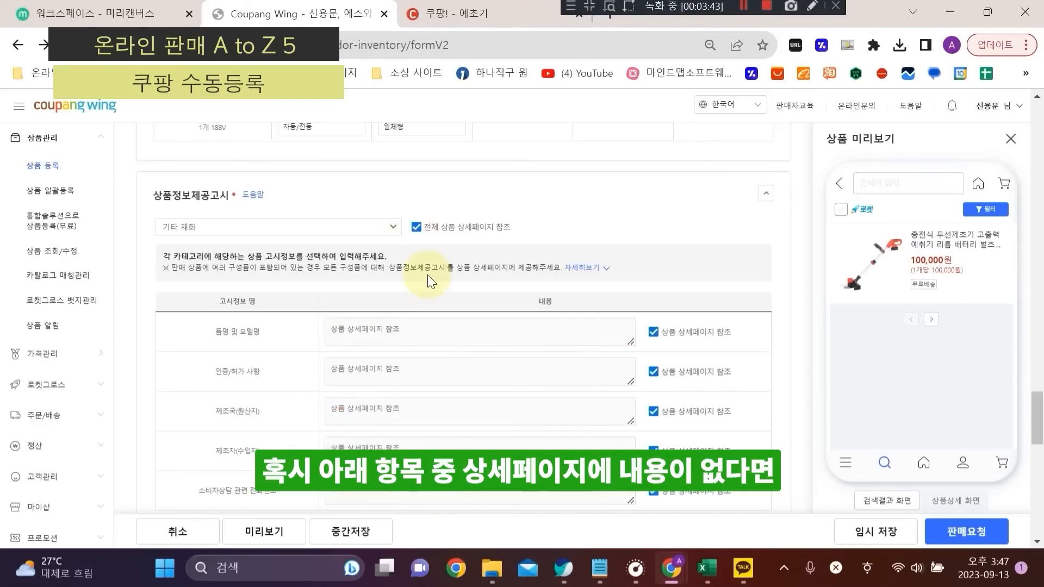
Step: Collapse the 구비서류 section and view the 판매자 주소록 for the 출고지 without changing the selected address
{"action": "scroll", "coordinate": [420, 411], "scroll_direction": "down", "scroll_amount": 3}
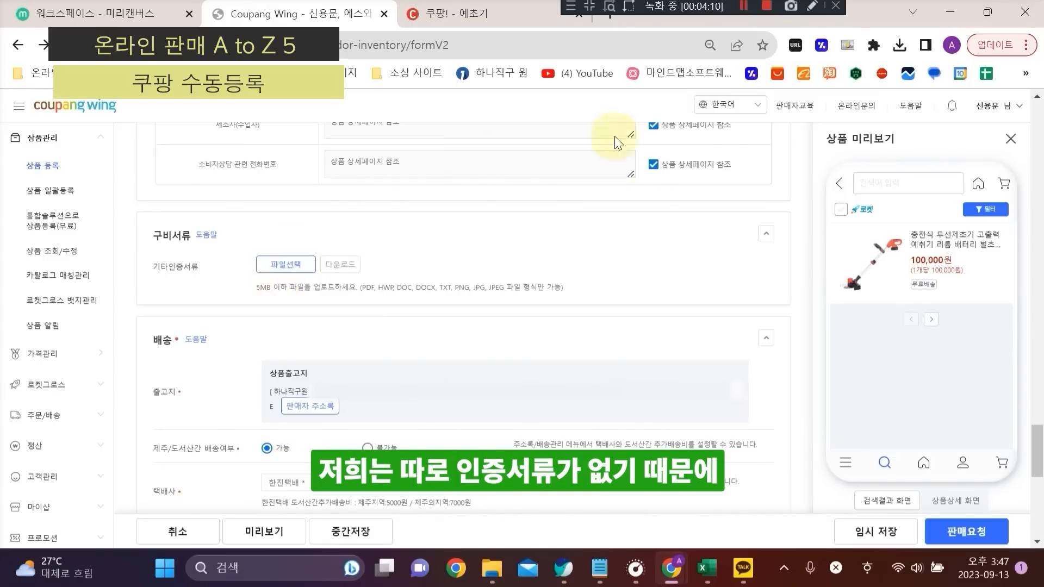
{"action": "left_click", "coordinate": [766, 233]}
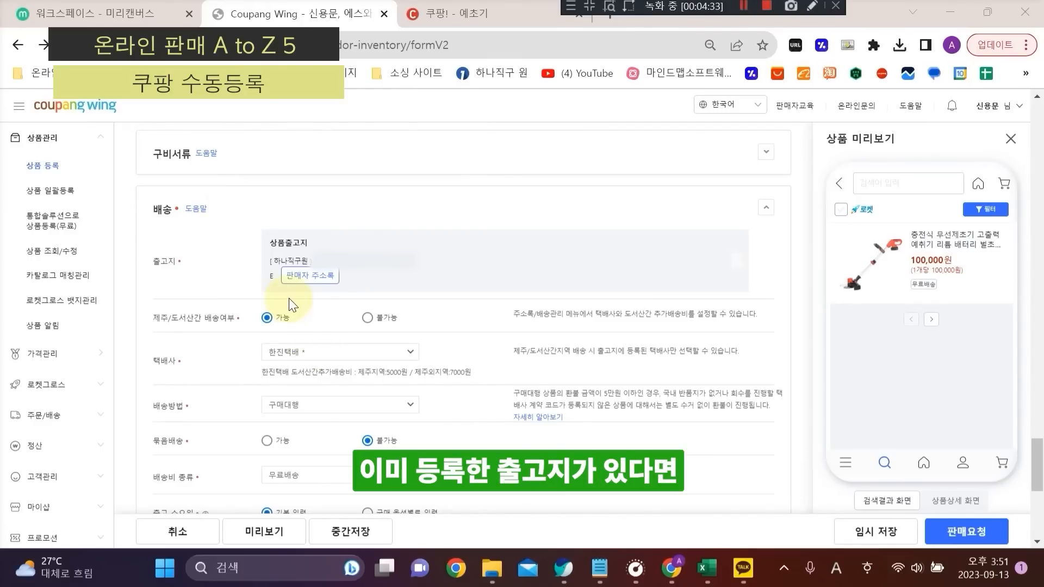
{"action": "left_click", "coordinate": [309, 276]}
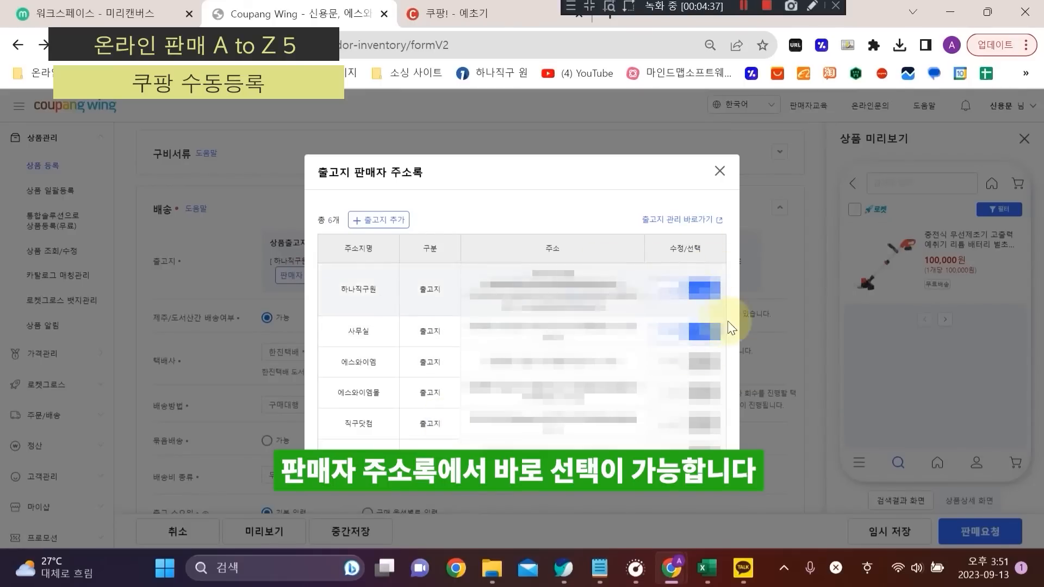
{"action": "left_click", "coordinate": [719, 171]}
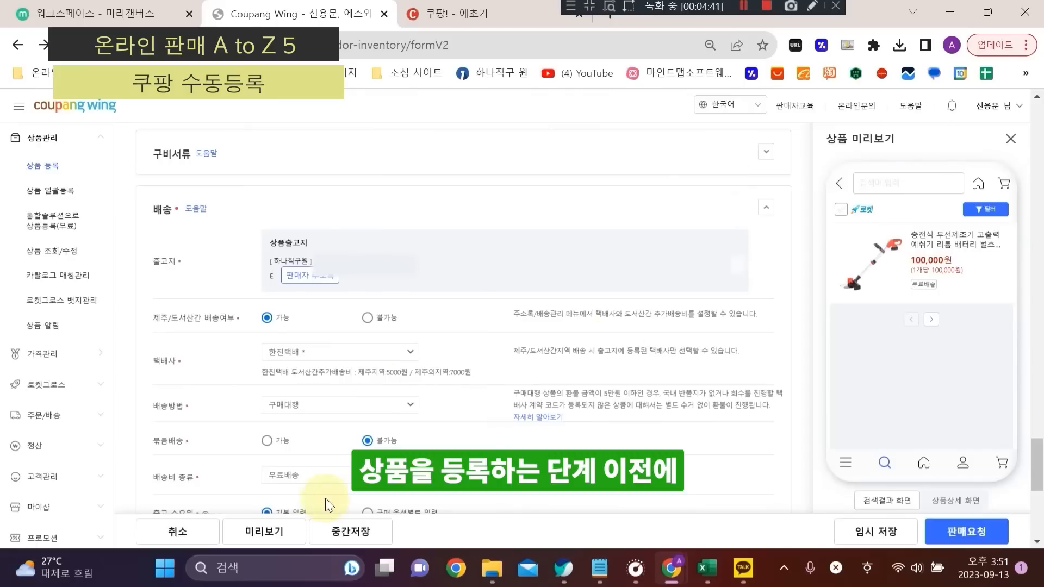
{"action": "left_click", "coordinate": [744, 6]}
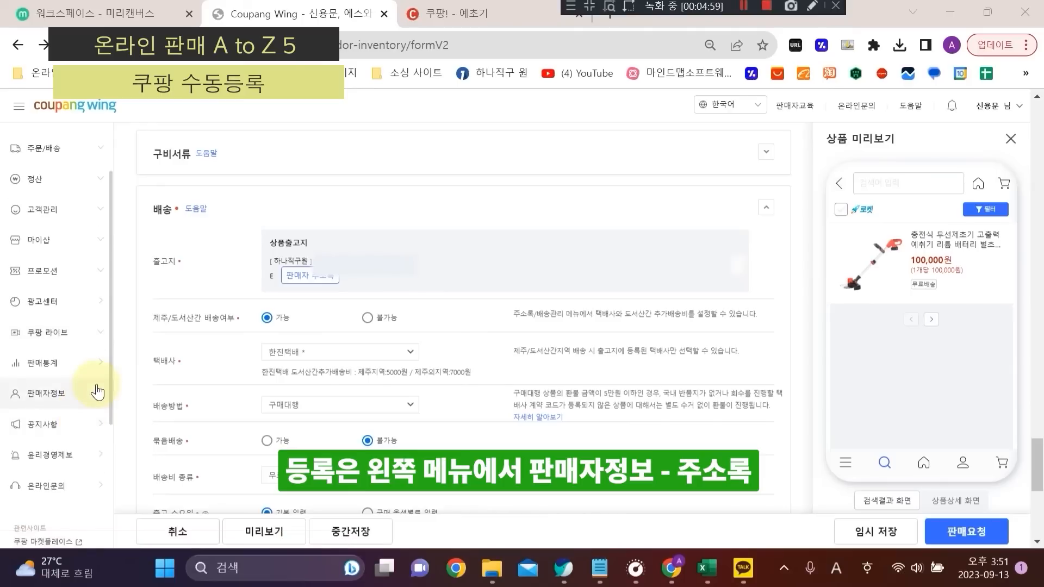
Step: Locate 주소록/배송정보 관리 under 판매자정보 and review the 배송 settings down to 출고 소요일
{"action": "left_click", "coordinate": [97, 393]}
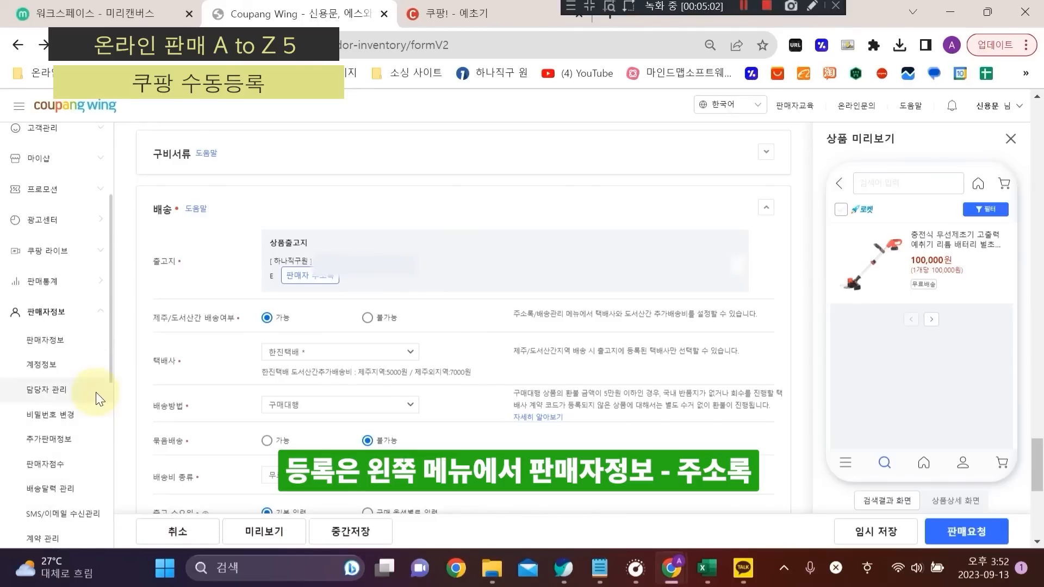
{"action": "scroll", "coordinate": [96, 400], "scroll_direction": "down", "scroll_amount": 1}
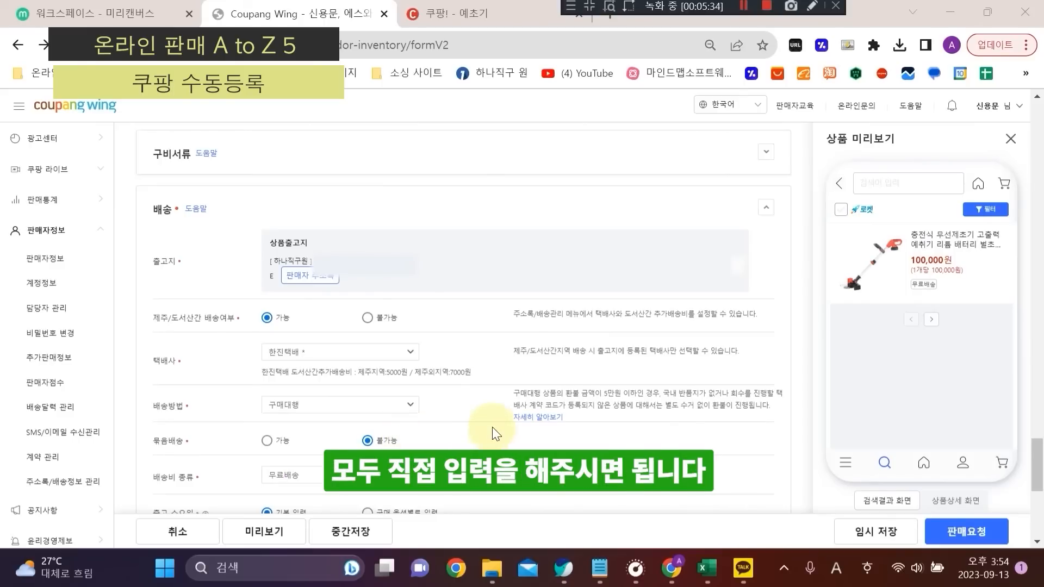
{"action": "scroll", "coordinate": [381, 304], "scroll_direction": "down", "scroll_amount": 3}
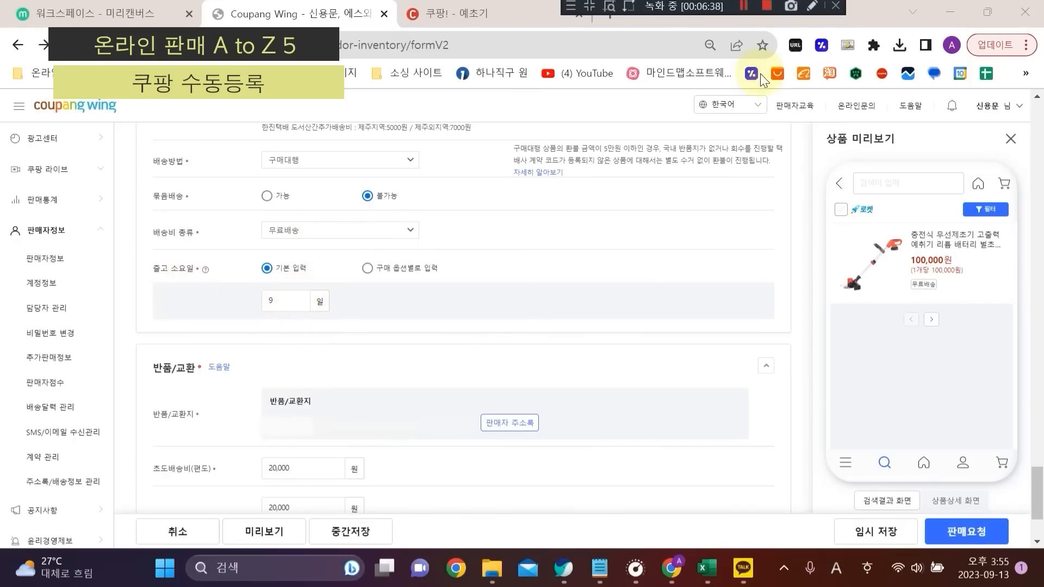
{"action": "mouse_move", "coordinate": [207, 276]}
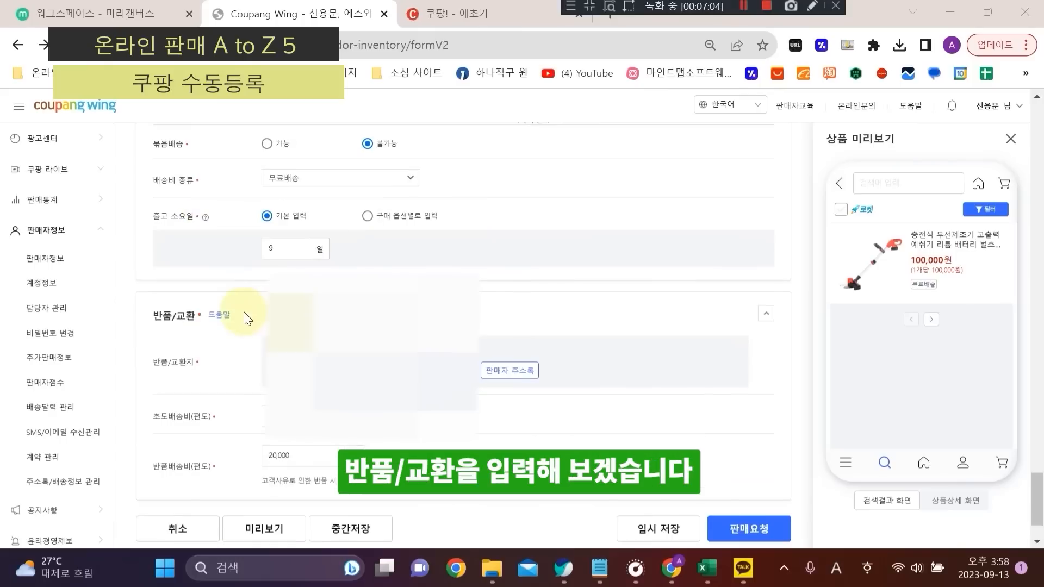
Step: View the 판매자 주소록 for the 반품/교환지 and open the form for adding a new return address
{"action": "scroll", "coordinate": [244, 312], "scroll_direction": "down", "scroll_amount": 2}
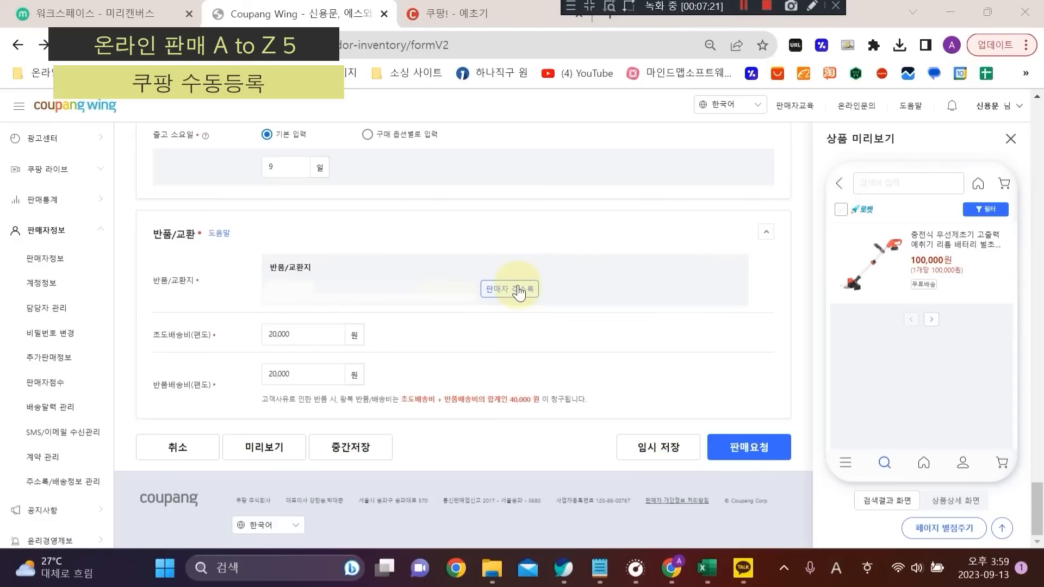
{"action": "left_click", "coordinate": [520, 292]}
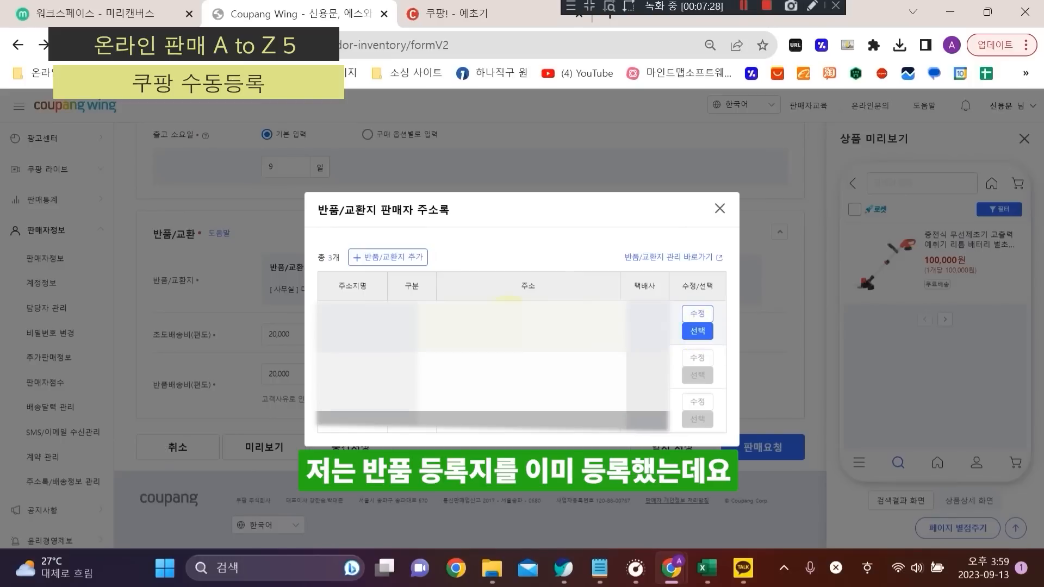
{"action": "left_click", "coordinate": [414, 262]}
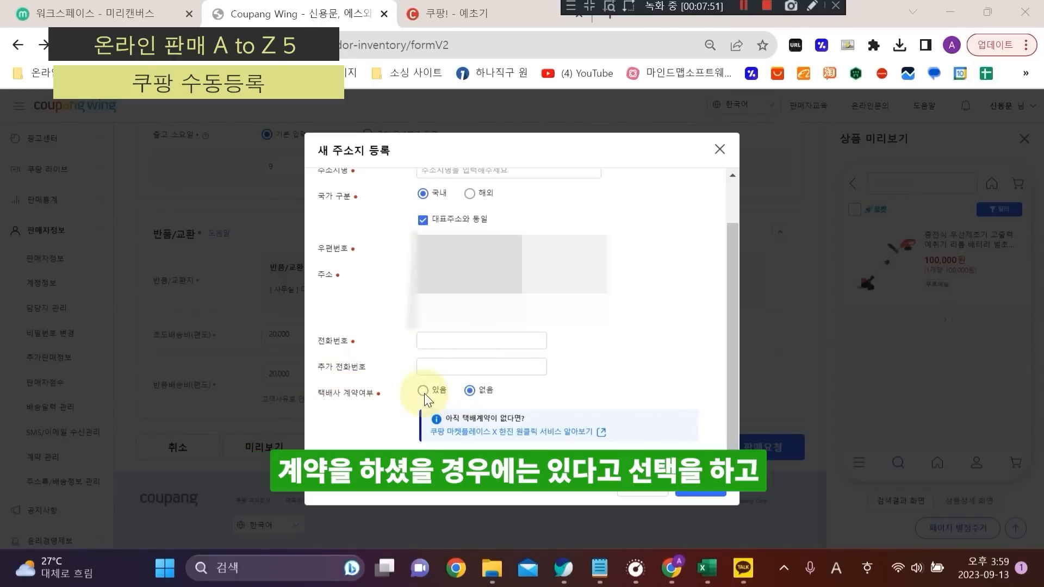
Step: Try 택배사 계약여부 as 있음, review the 택배사 choices and contract fee table, and set it back to 없음
{"action": "left_click", "coordinate": [422, 390]}
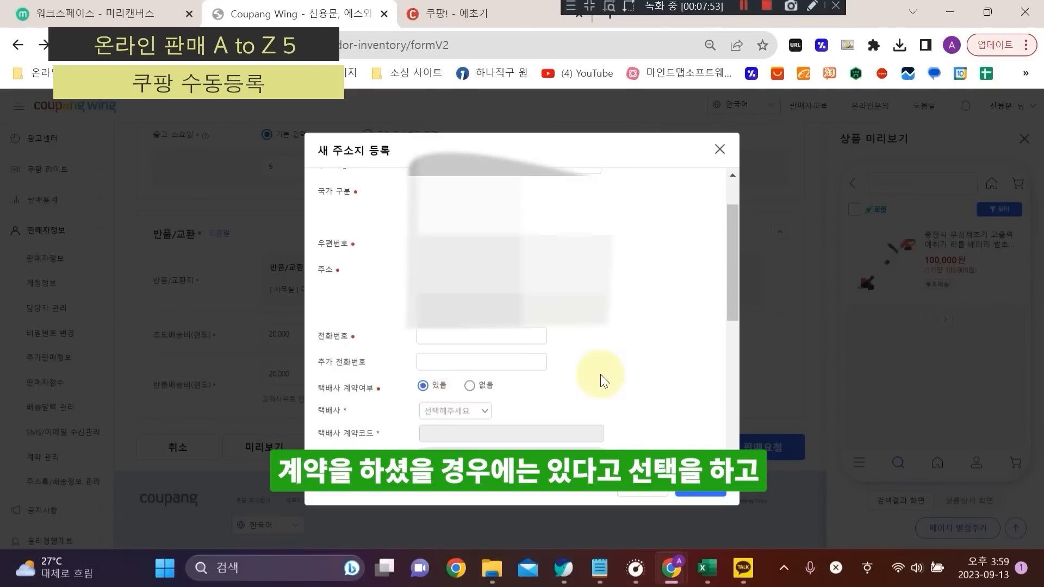
{"action": "scroll", "coordinate": [600, 374], "scroll_direction": "down", "scroll_amount": 3}
{"action": "left_click", "coordinate": [463, 258]}
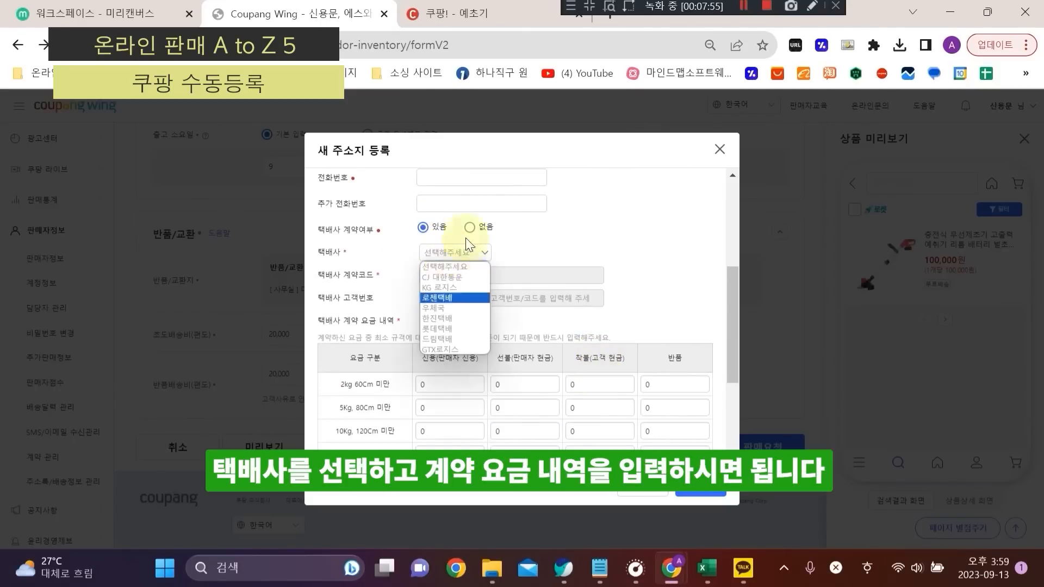
{"action": "left_click", "coordinate": [566, 234]}
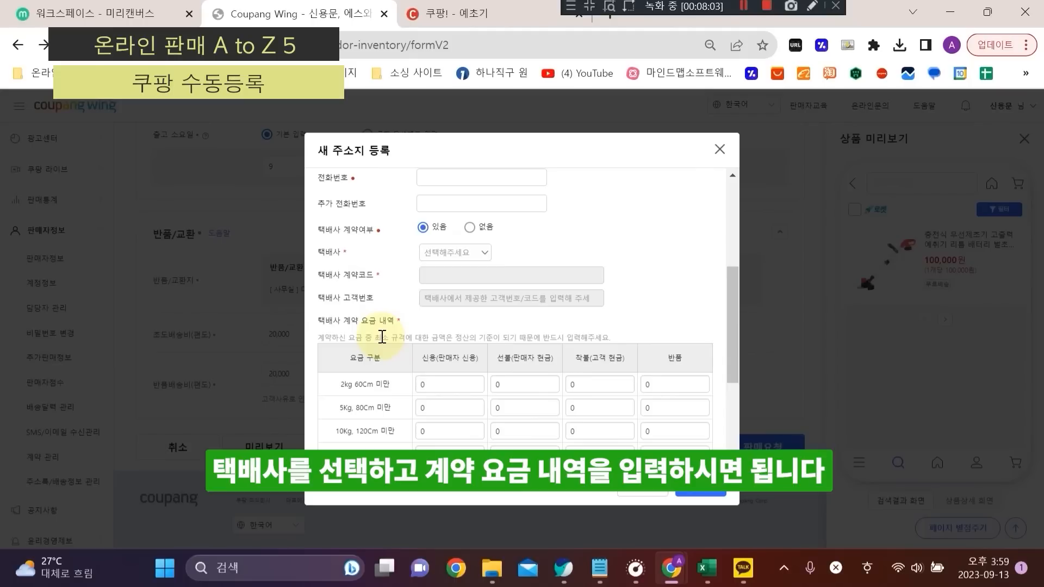
{"action": "left_click", "coordinate": [469, 229]}
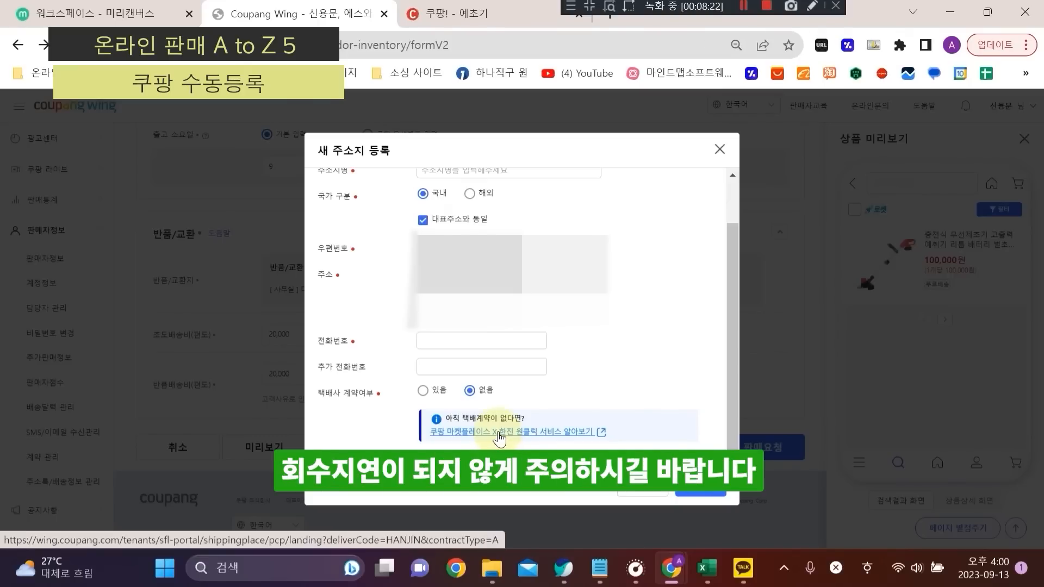
{"action": "left_click", "coordinate": [744, 6]}
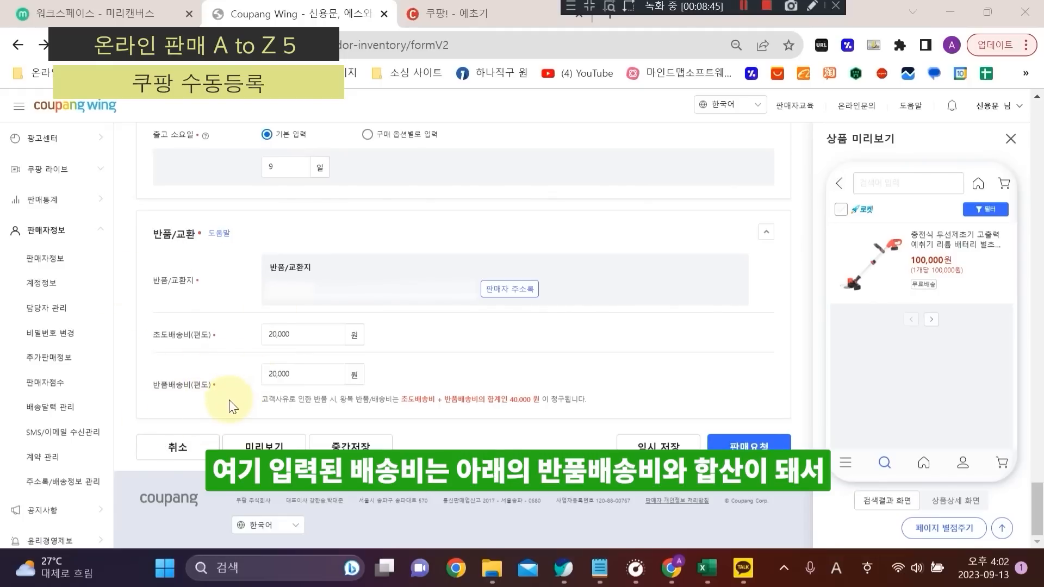
Step: Submit the grass trimmer listing with 판매요청 and confirm the request
{"action": "left_click", "coordinate": [755, 451]}
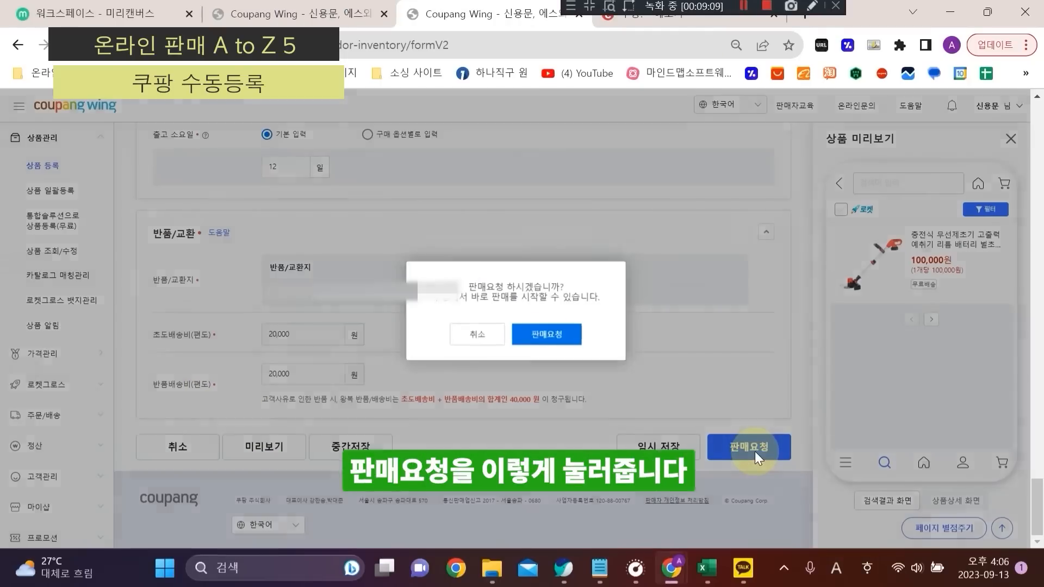
{"action": "left_click", "coordinate": [569, 341]}
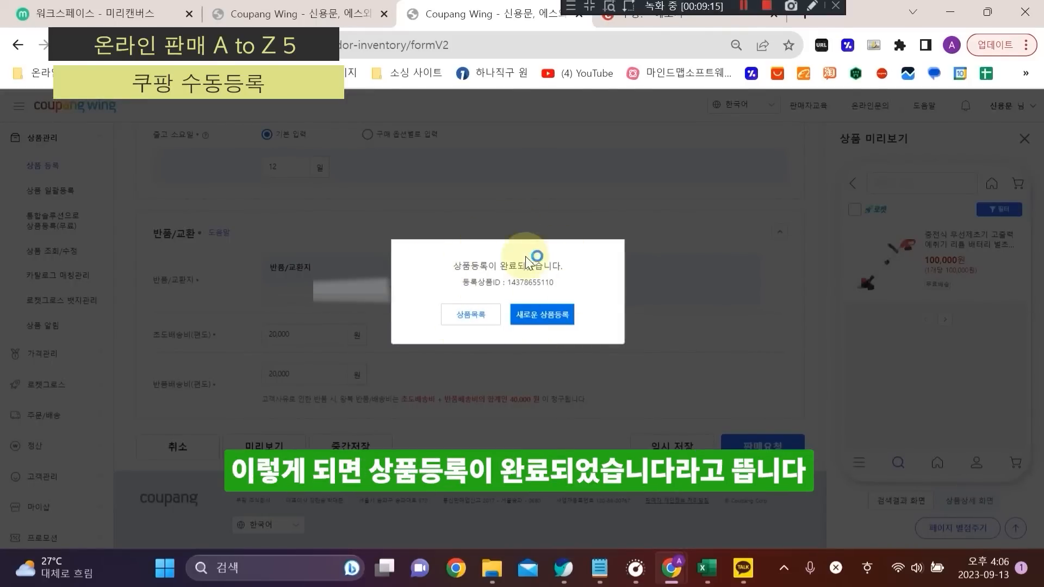
{"action": "left_click", "coordinate": [740, 14]}
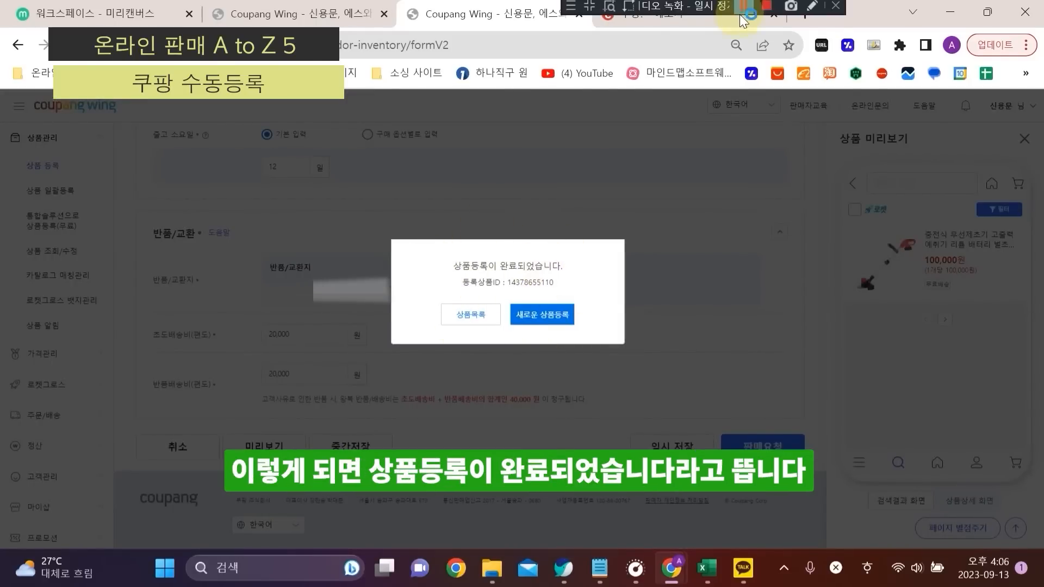
Step: Open the newly registered grass trimmer from the 상품목록 and bring up 옵션 수정 for its option list
{"action": "left_click", "coordinate": [739, 6]}
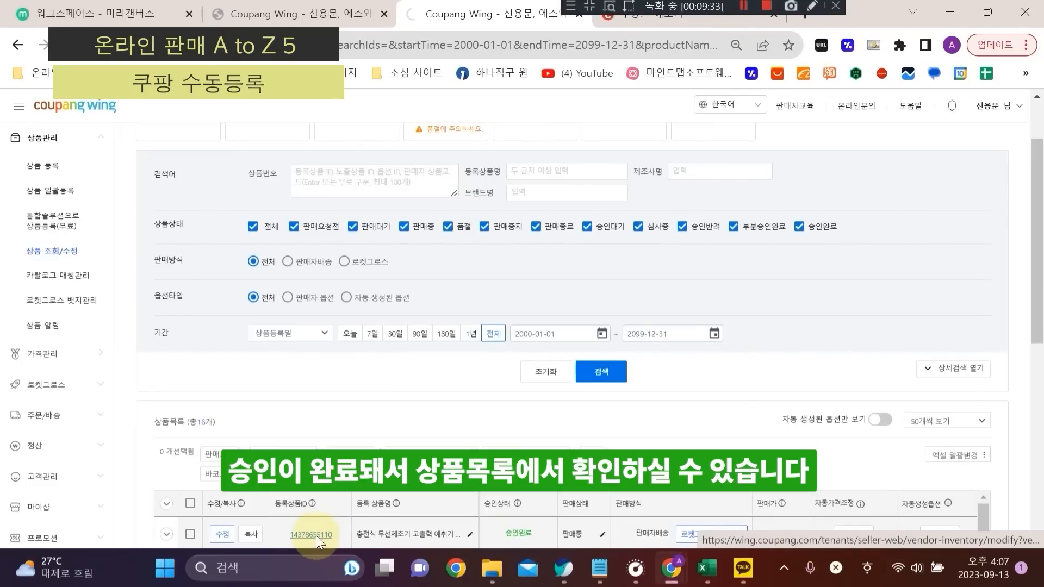
{"action": "left_click", "coordinate": [316, 536]}
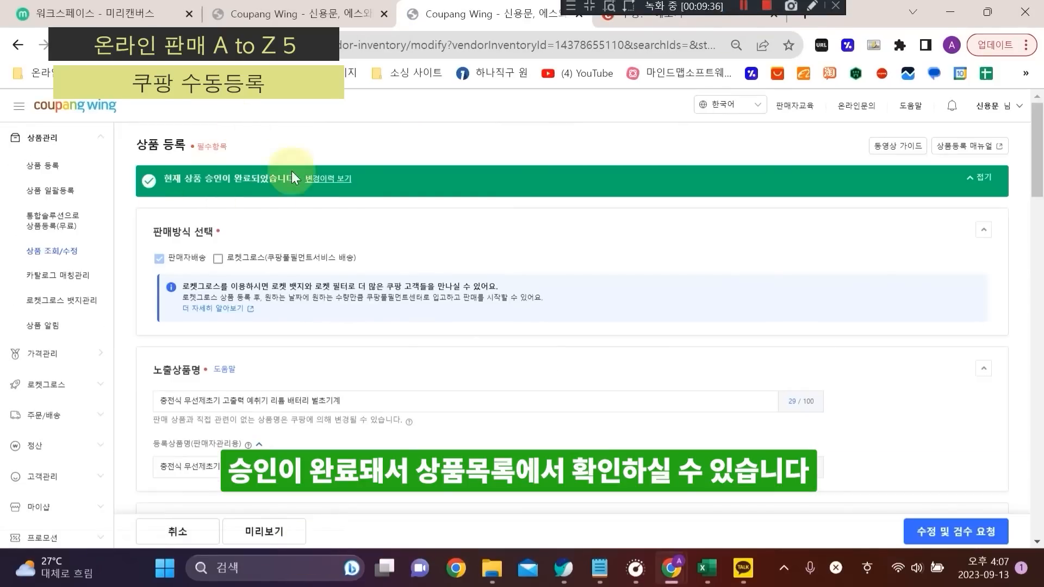
{"action": "scroll", "coordinate": [624, 340], "scroll_direction": "down", "scroll_amount": 15}
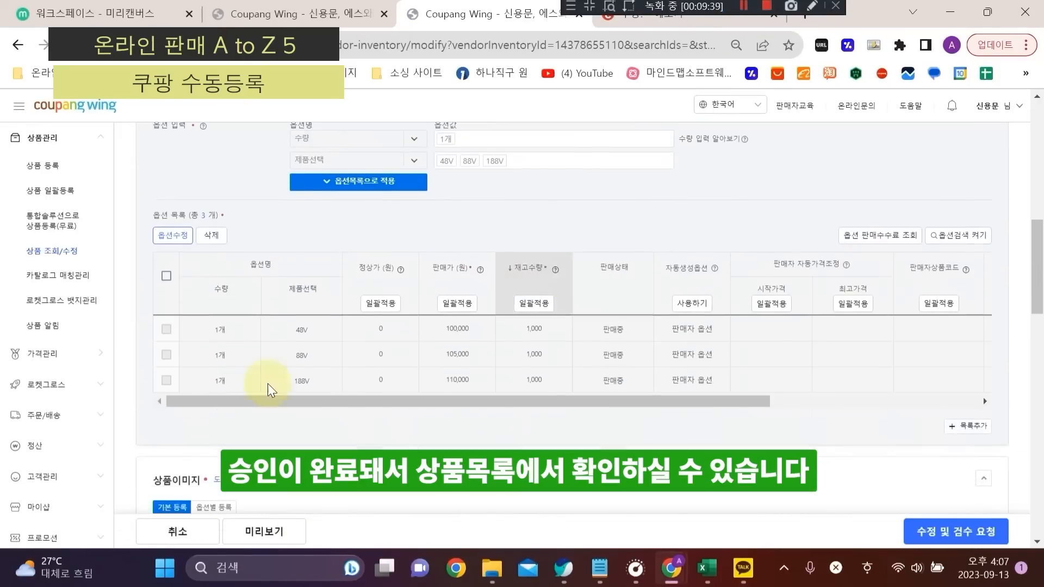
{"action": "left_click", "coordinate": [180, 235]}
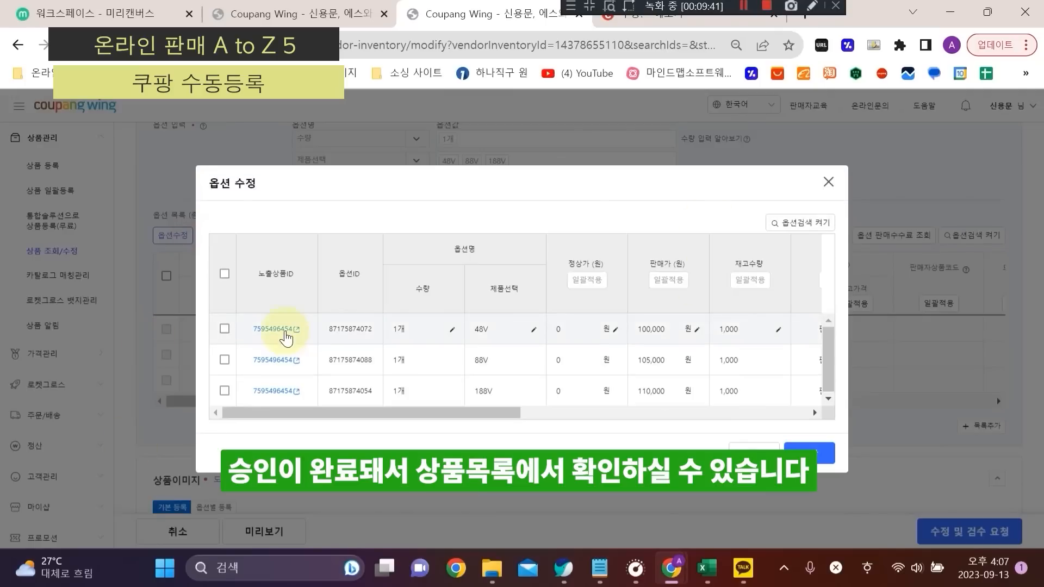